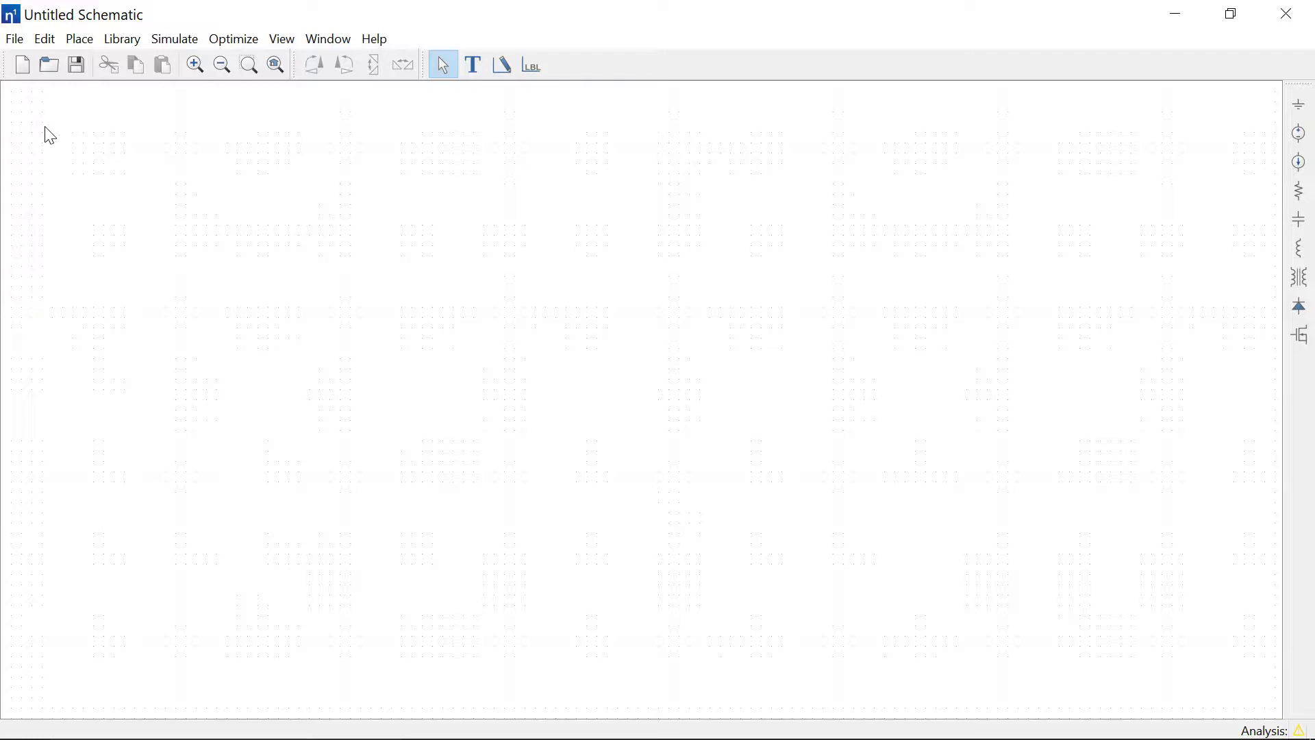
- Start the New Converter Wizard and set the input voltage to 8 V minimum, 12 V typical and 24 V maximum
left_click(16, 43)
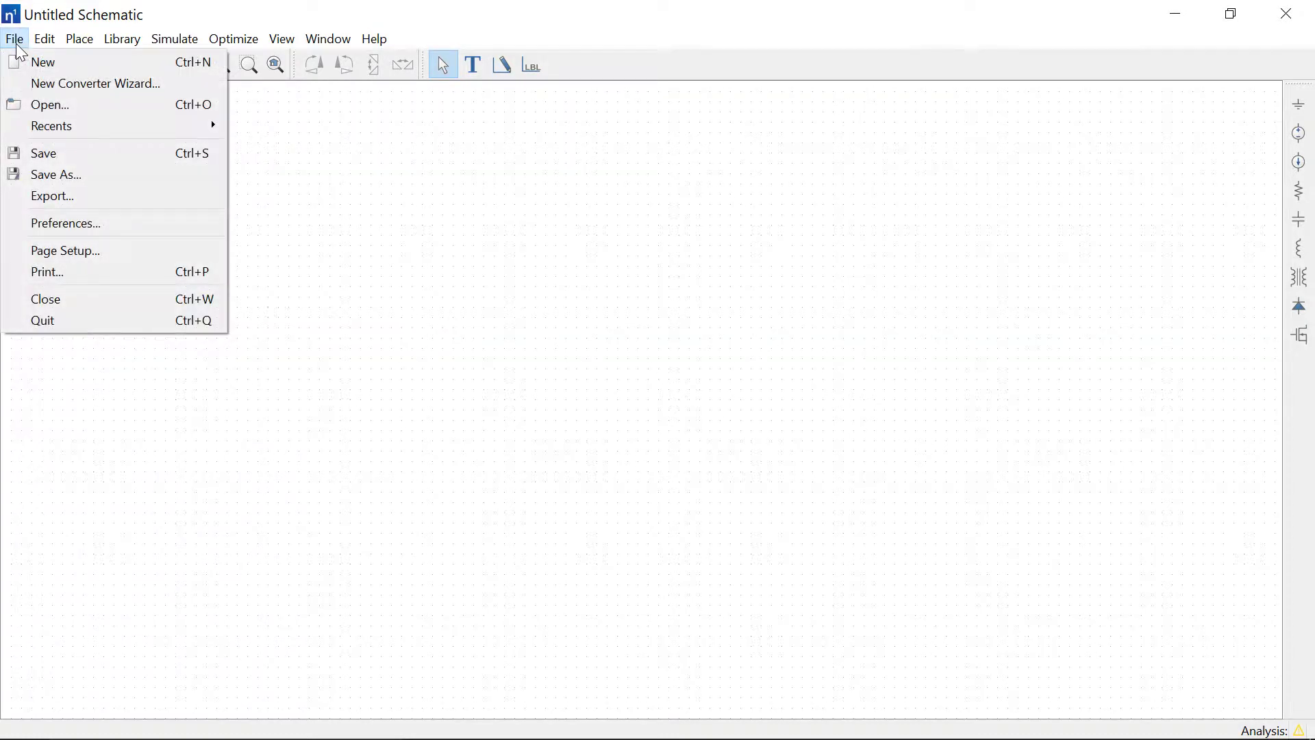
left_click(24, 85)
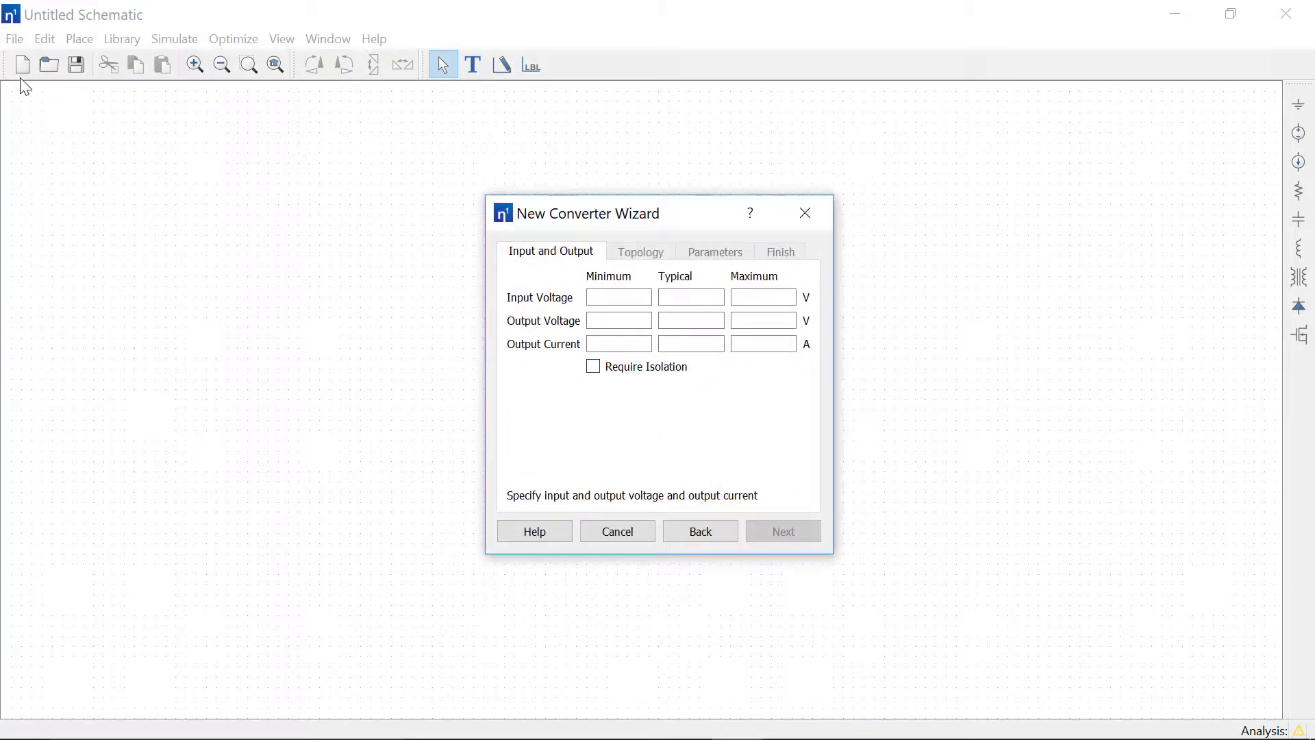
left_click(589, 298)
key("Tab")
key("Tab")
- Set the typical output voltage to 5 V and the output current to 0 A minimum and 10 A maximum, and proceed to the topology
key("Tab")
type("5")
key("Tab")
key("Tab")
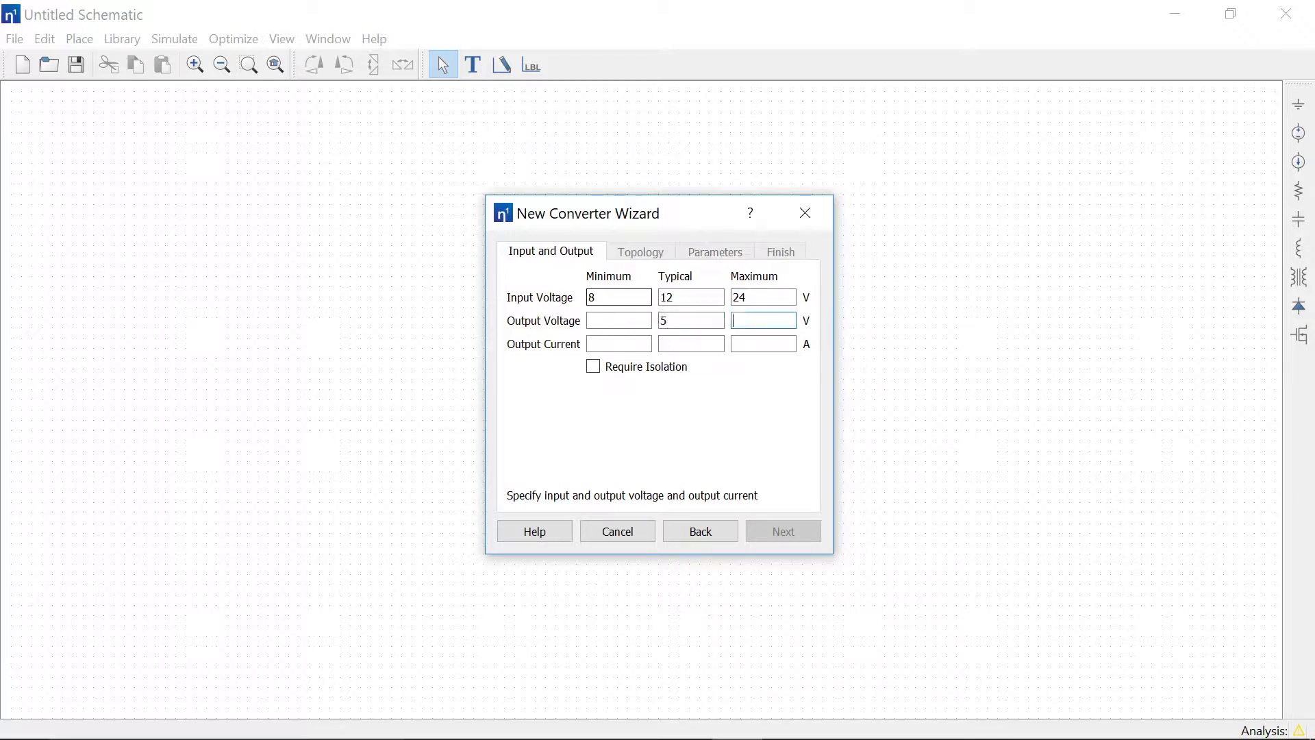
key("Tab")
type("10")
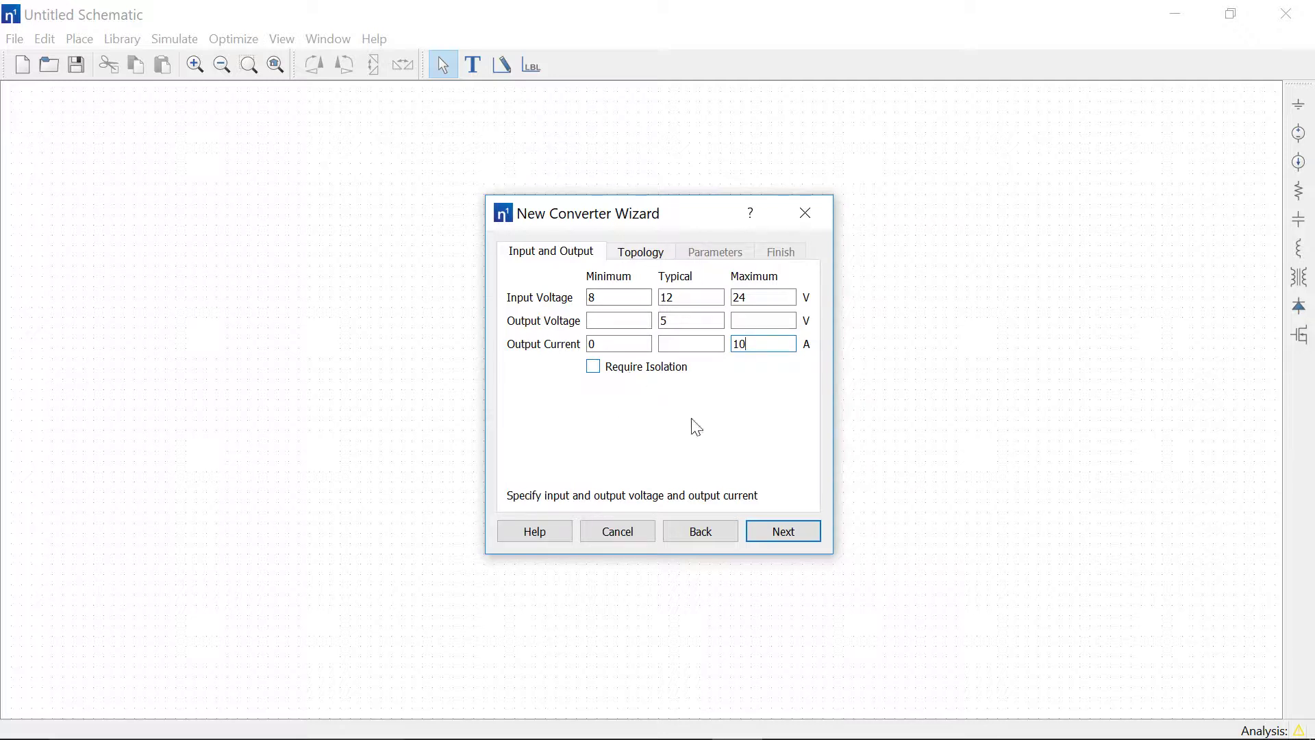
left_click(788, 538)
- Preview the alternative converter topologies such as Forward, and return the selection to Buck
left_click(733, 277)
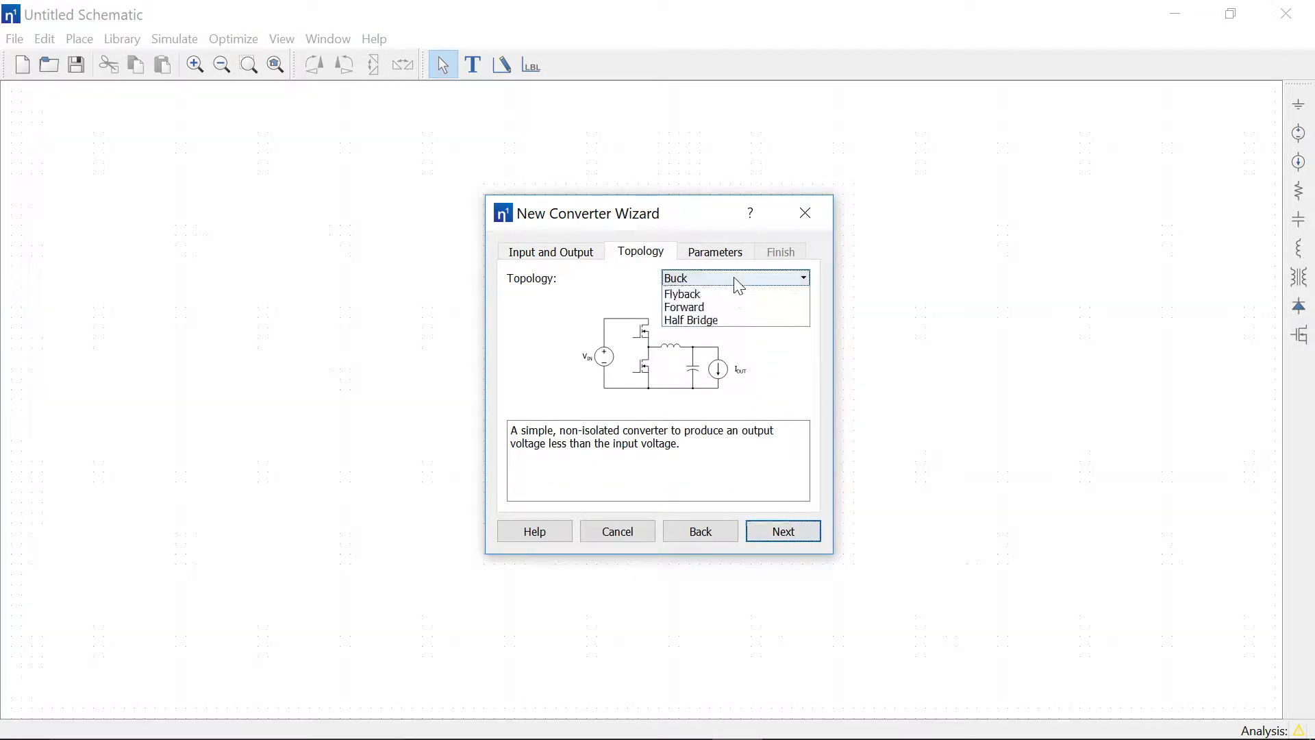
left_click(734, 306)
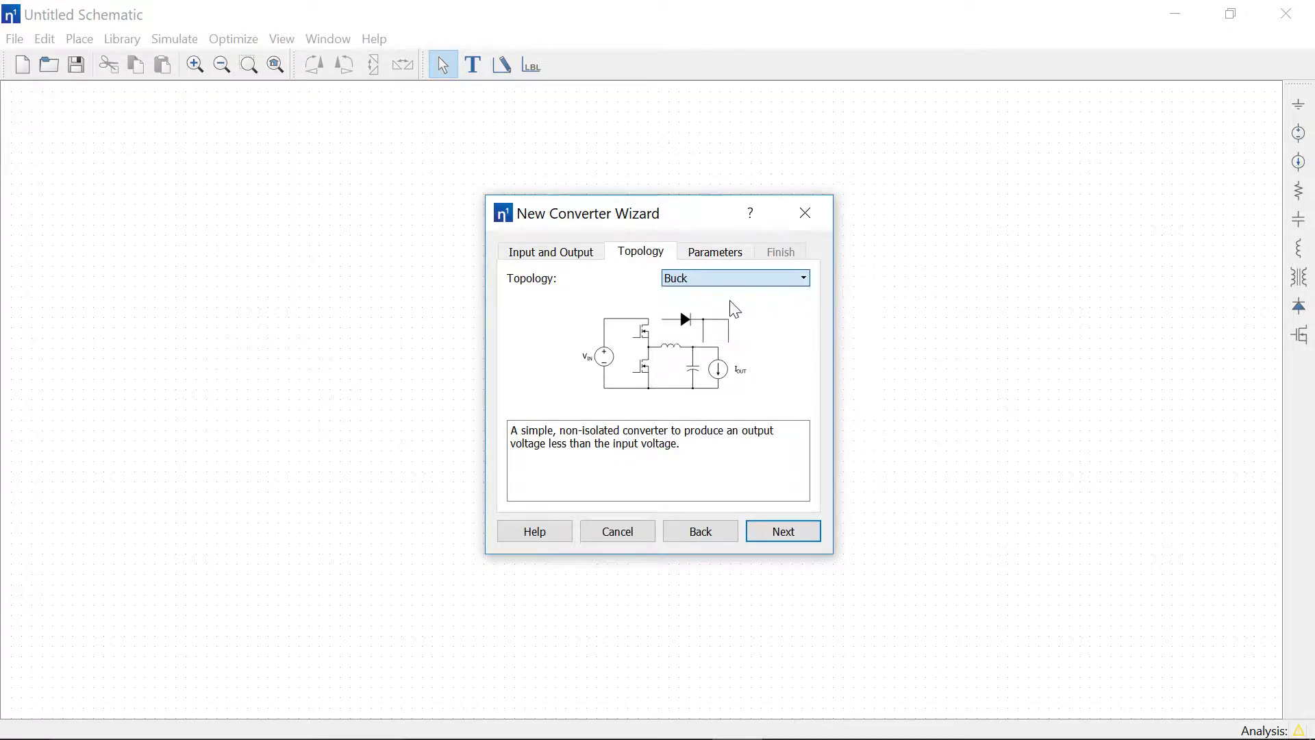
left_click(731, 281)
left_click(731, 320)
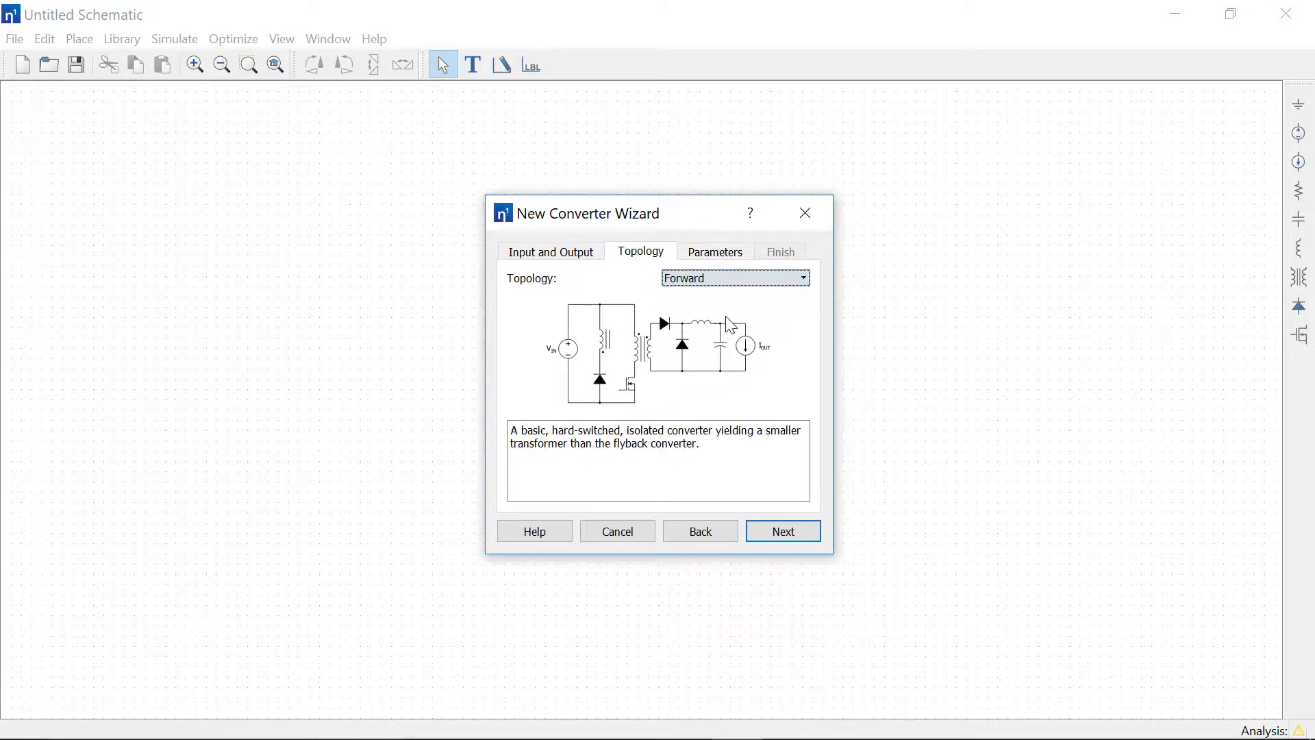
left_click(731, 278)
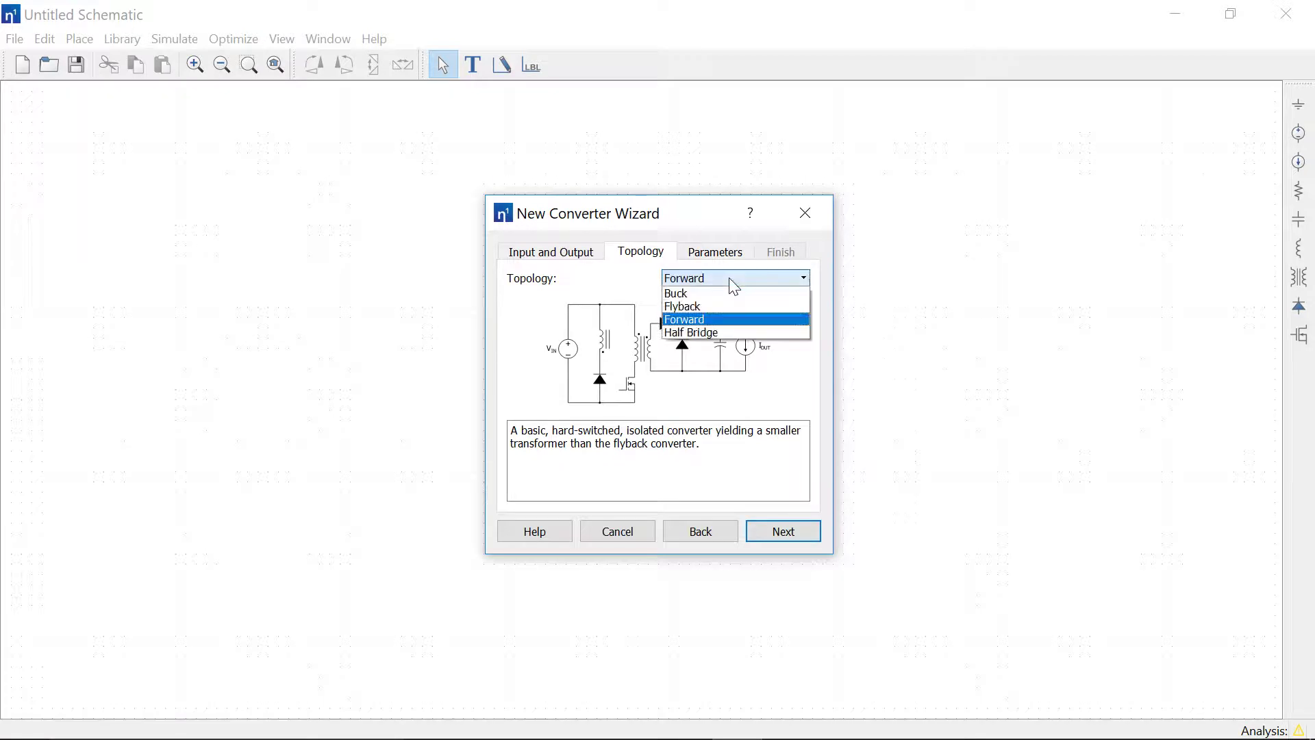
left_click(717, 296)
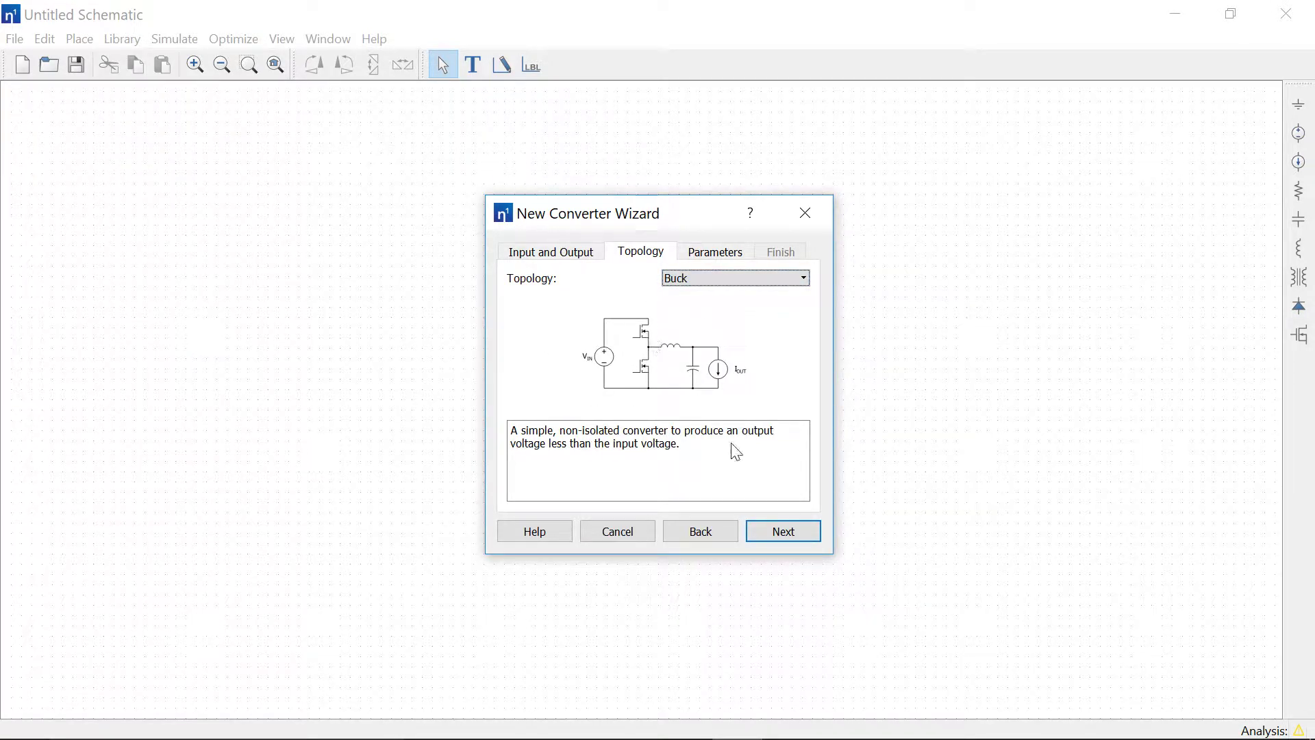
- Accept the Buck topology, set the switching frequency to 500 kHz and finish the wizard to generate the converter schematic
left_click(757, 532)
left_click_drag(615, 297, 621, 297)
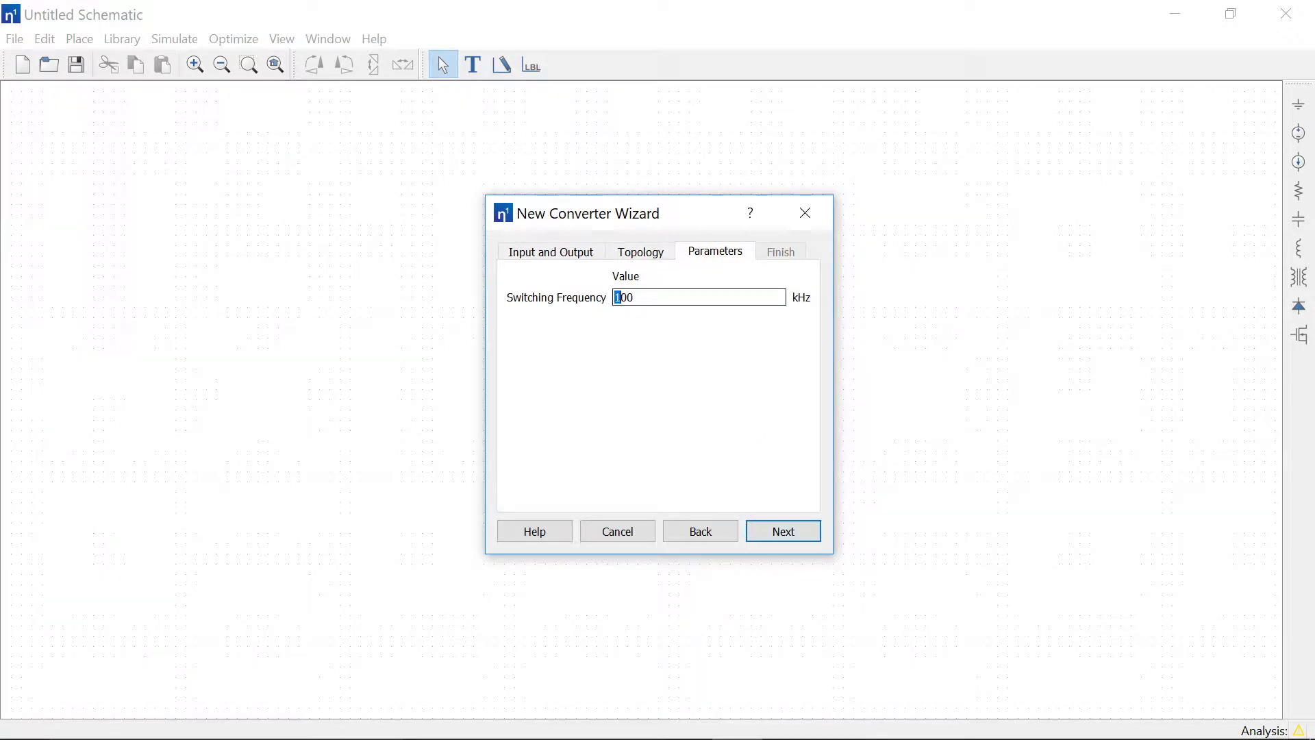
type("5")
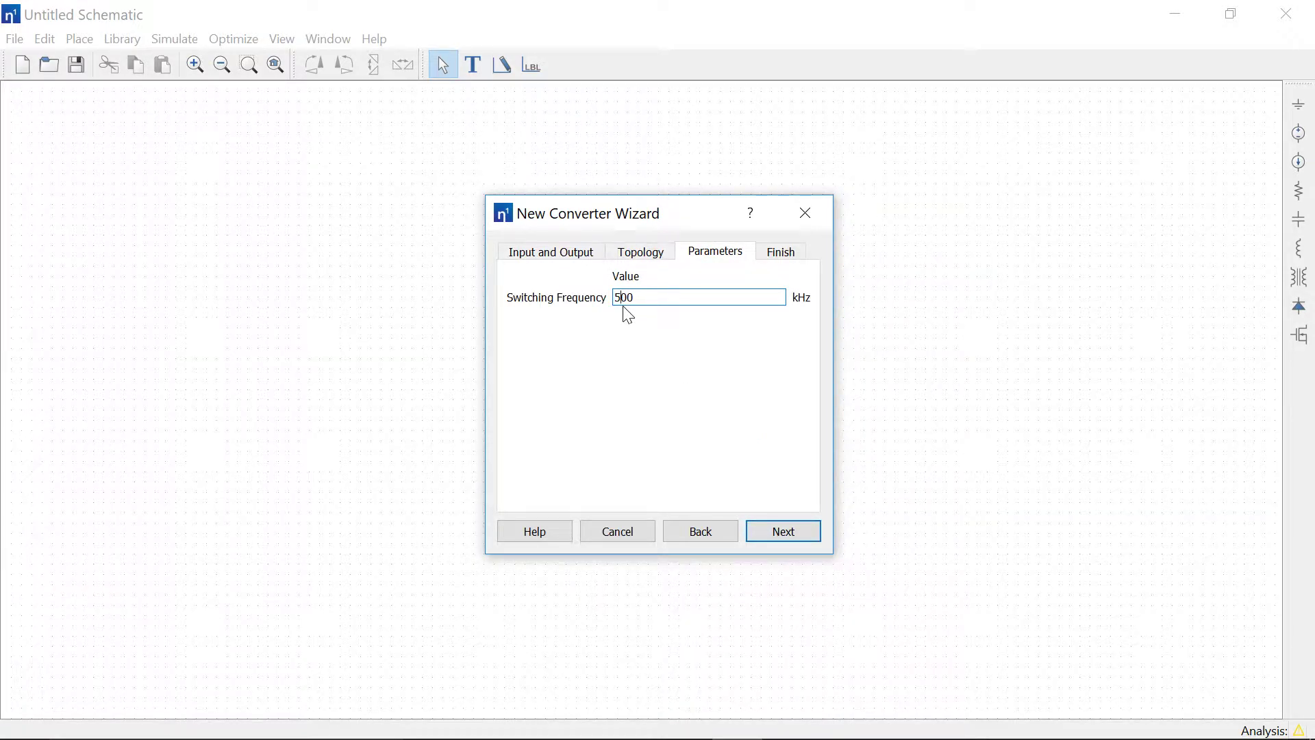
left_click(772, 534)
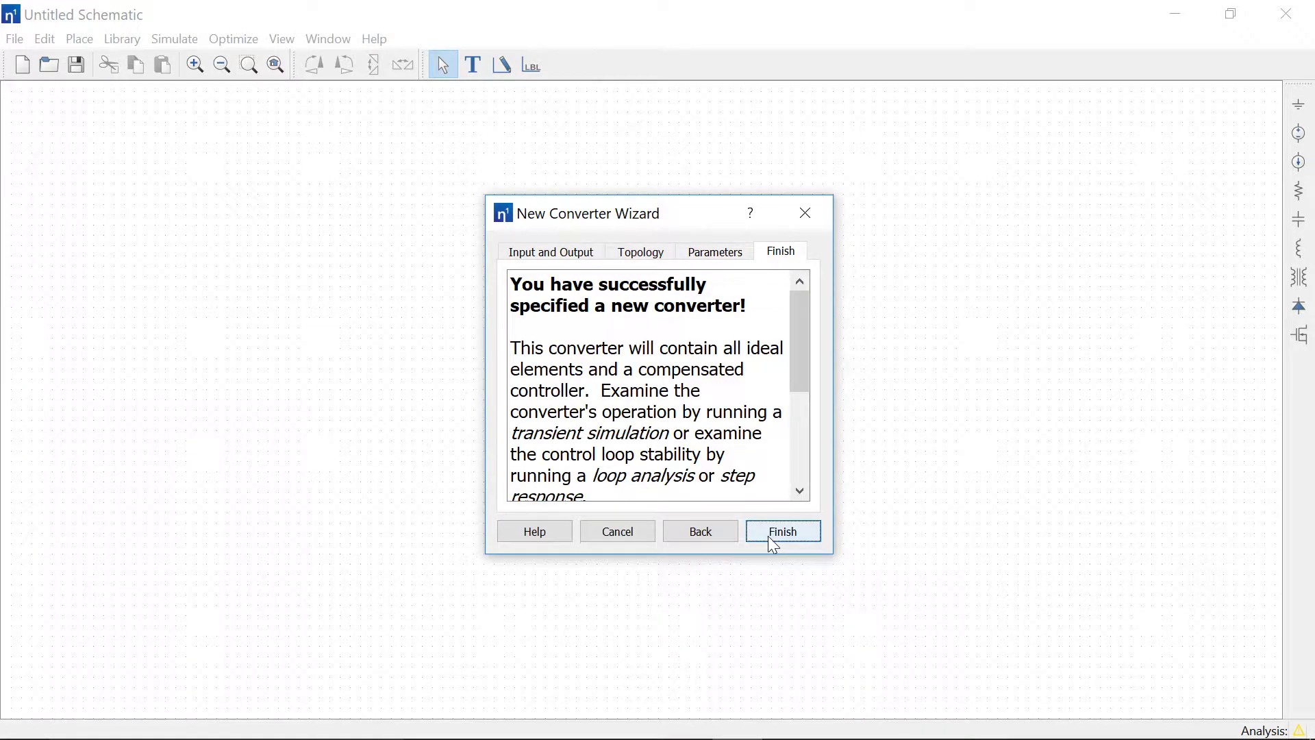
left_click(769, 537)
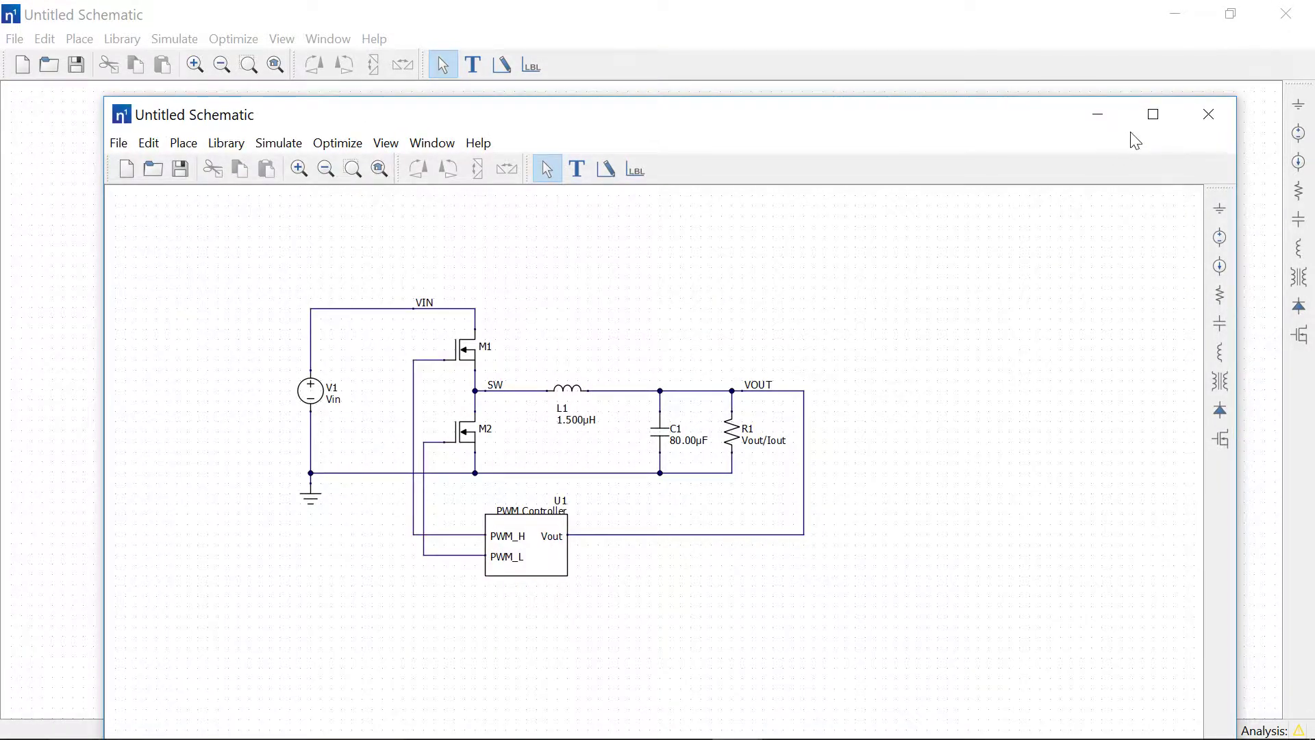
- Run a transient simulation of the buck converter, review its waveforms and close the results
left_click(206, 67)
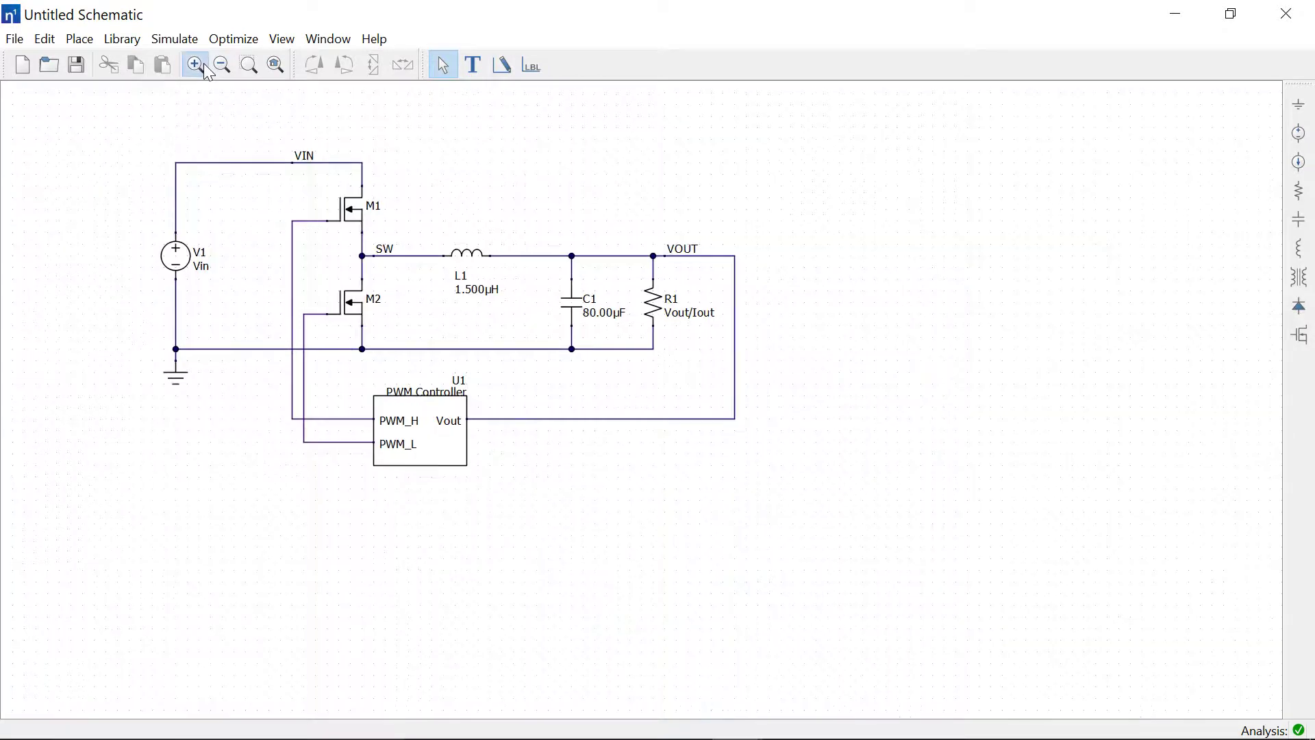
left_click(204, 63)
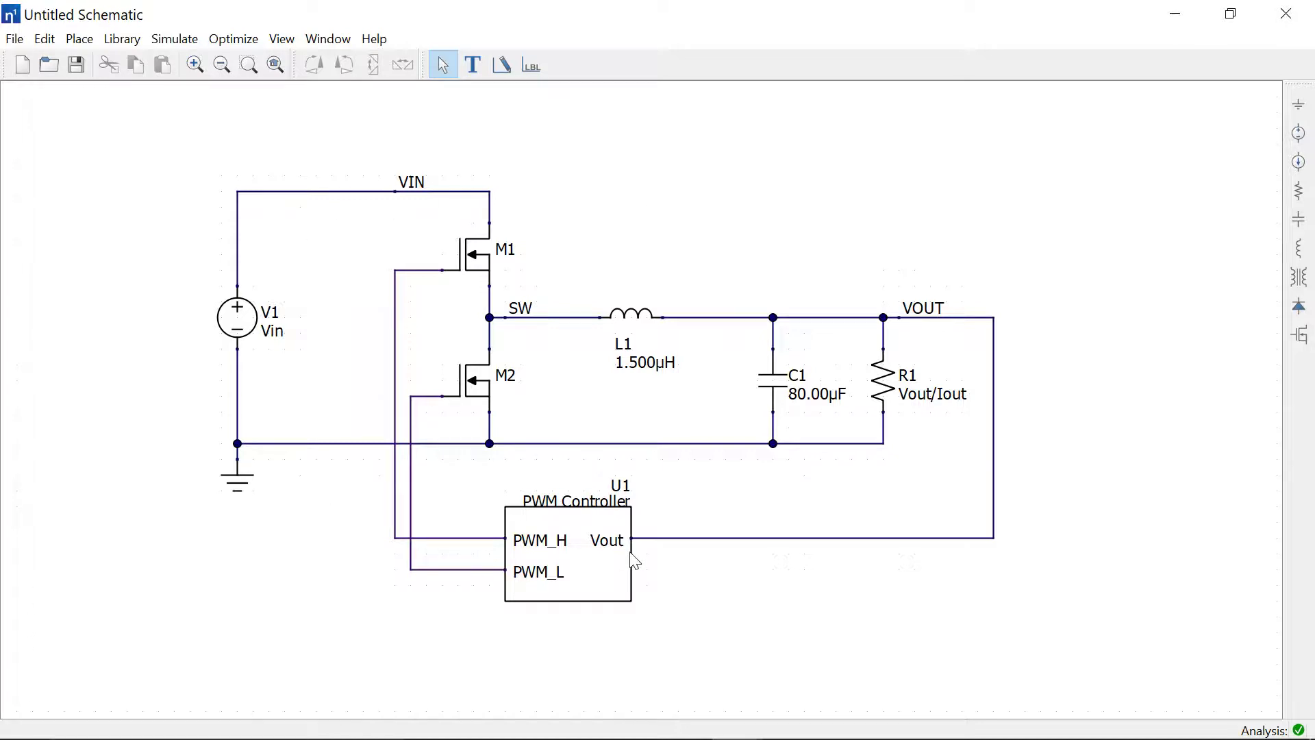
left_click(174, 38)
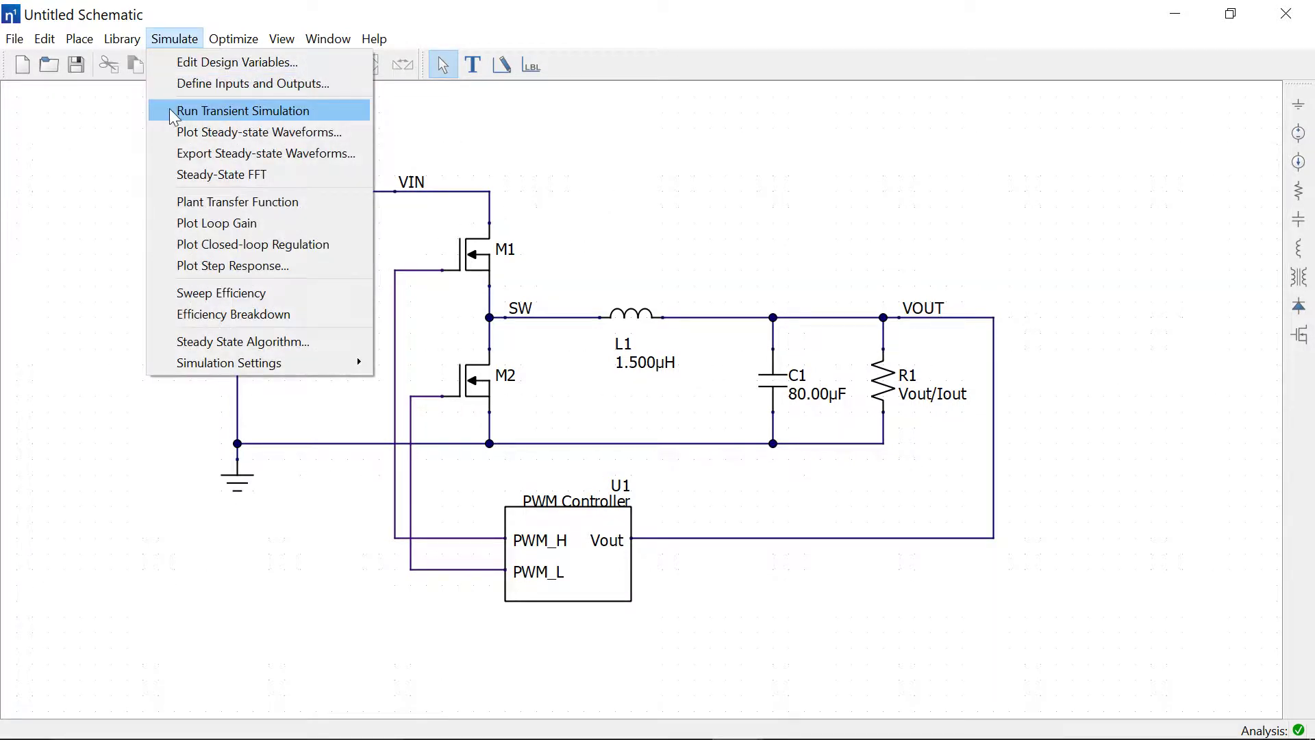
left_click(171, 110)
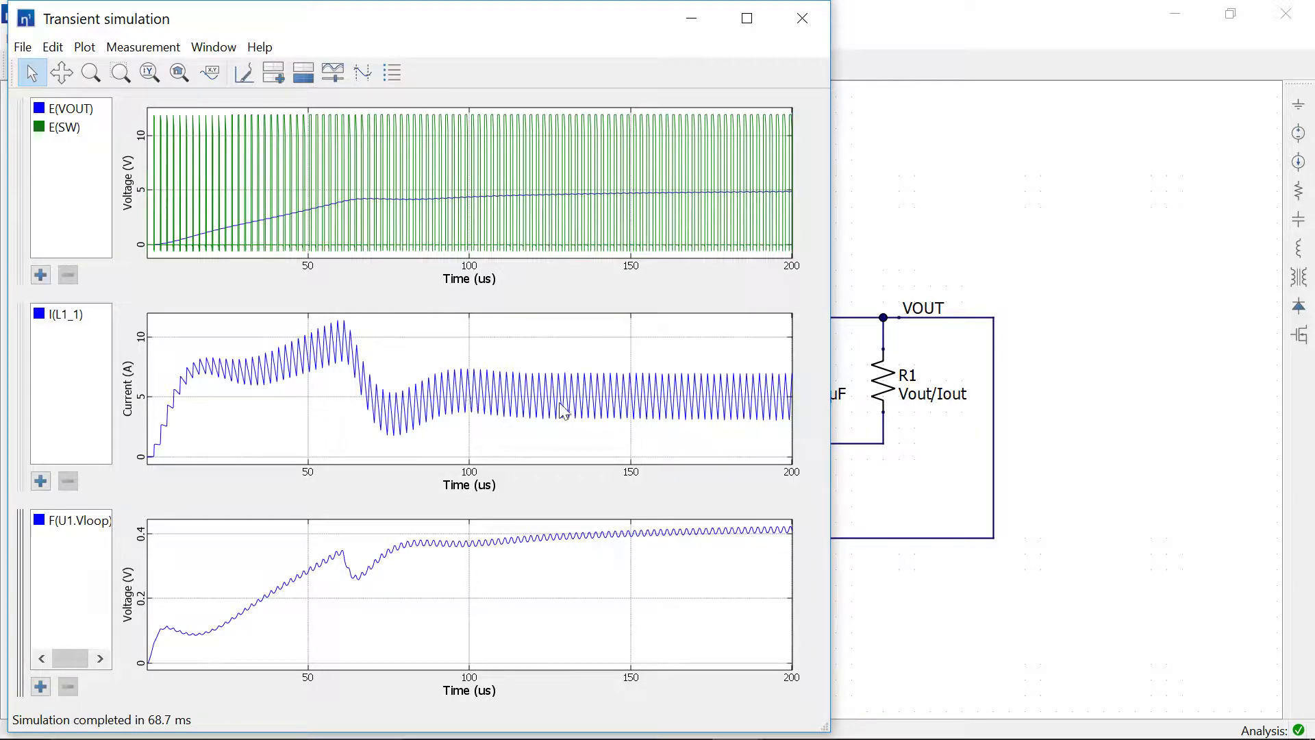
left_click(810, 33)
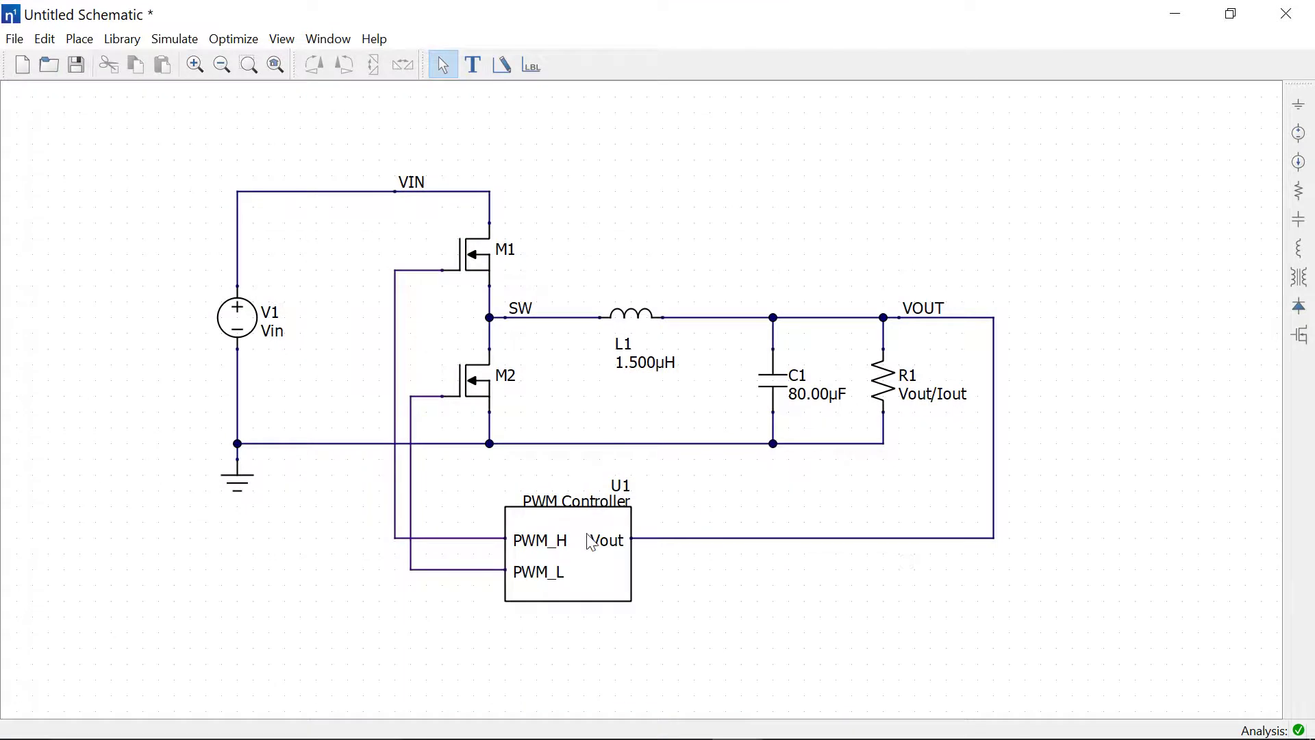
- Open the specification of PWM Controller U1 and shift the PWM_H edges and the PWM_L rising edge in the output timing diagram
double_click(592, 542)
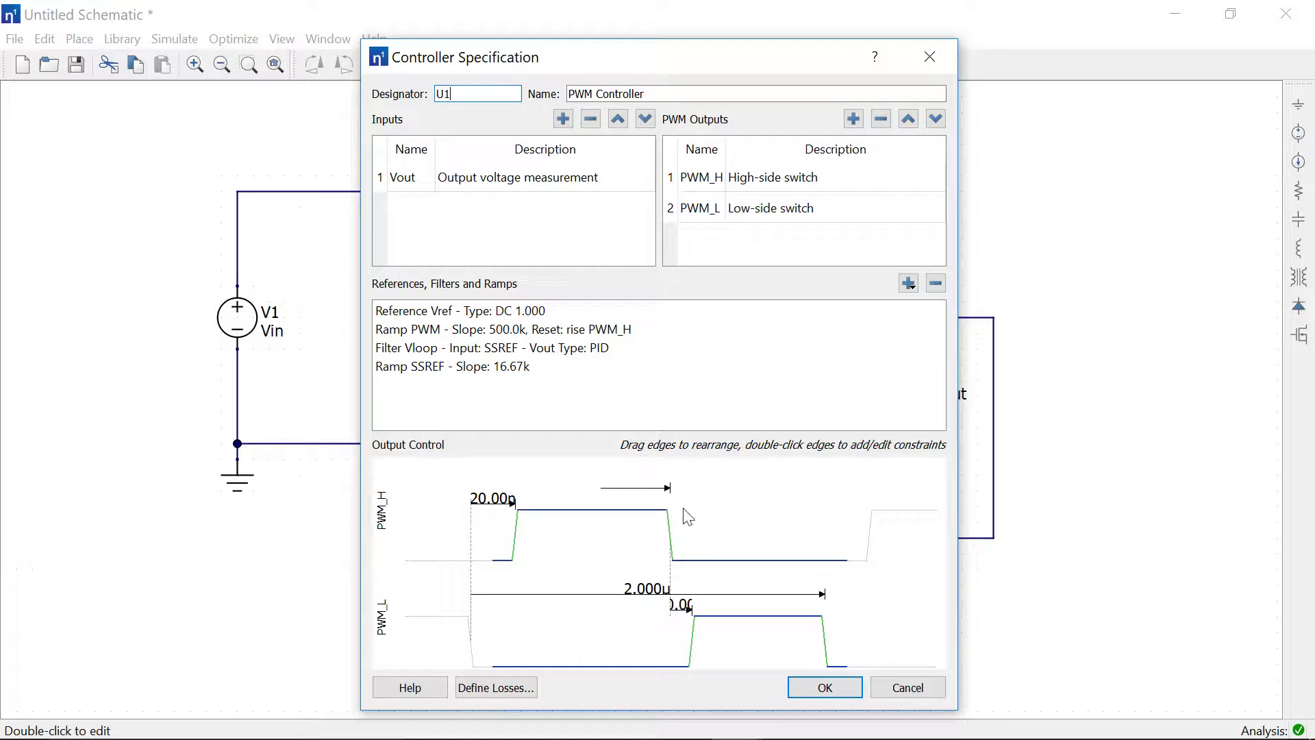
left_click_drag(670, 535, 640, 532)
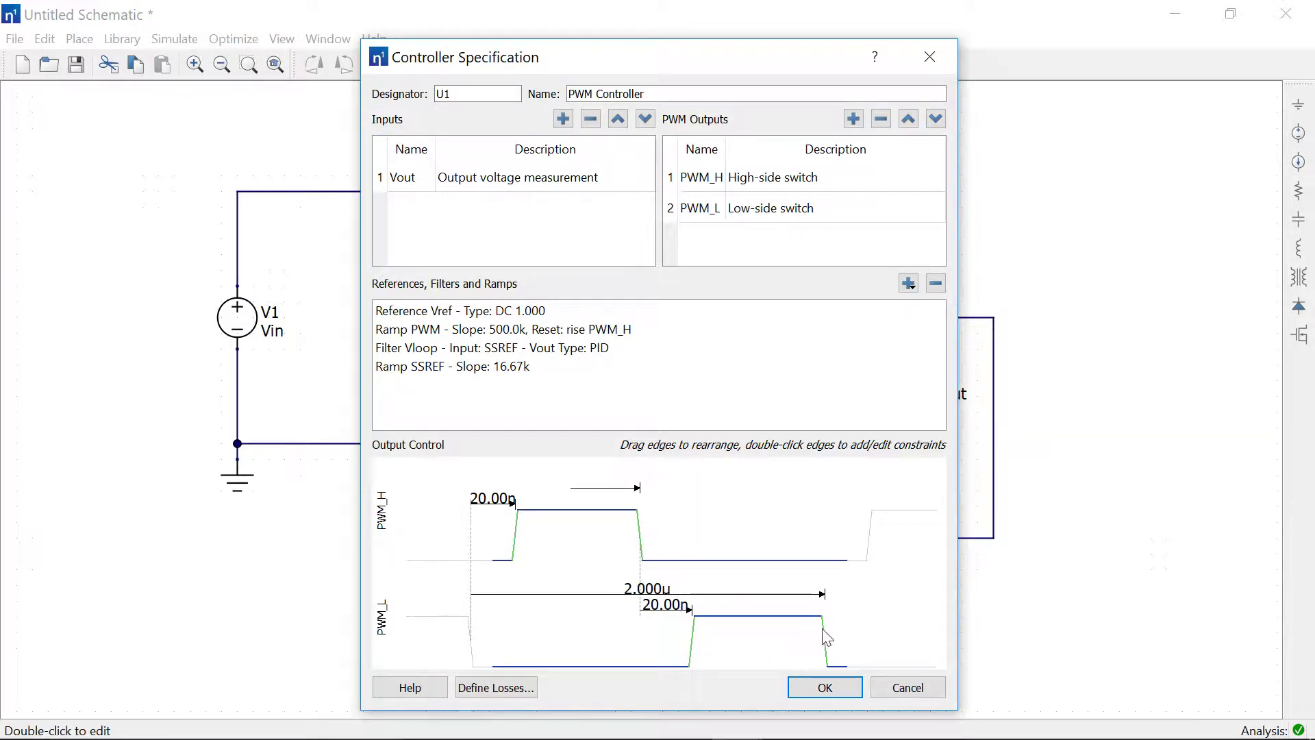
left_click_drag(694, 636, 723, 631)
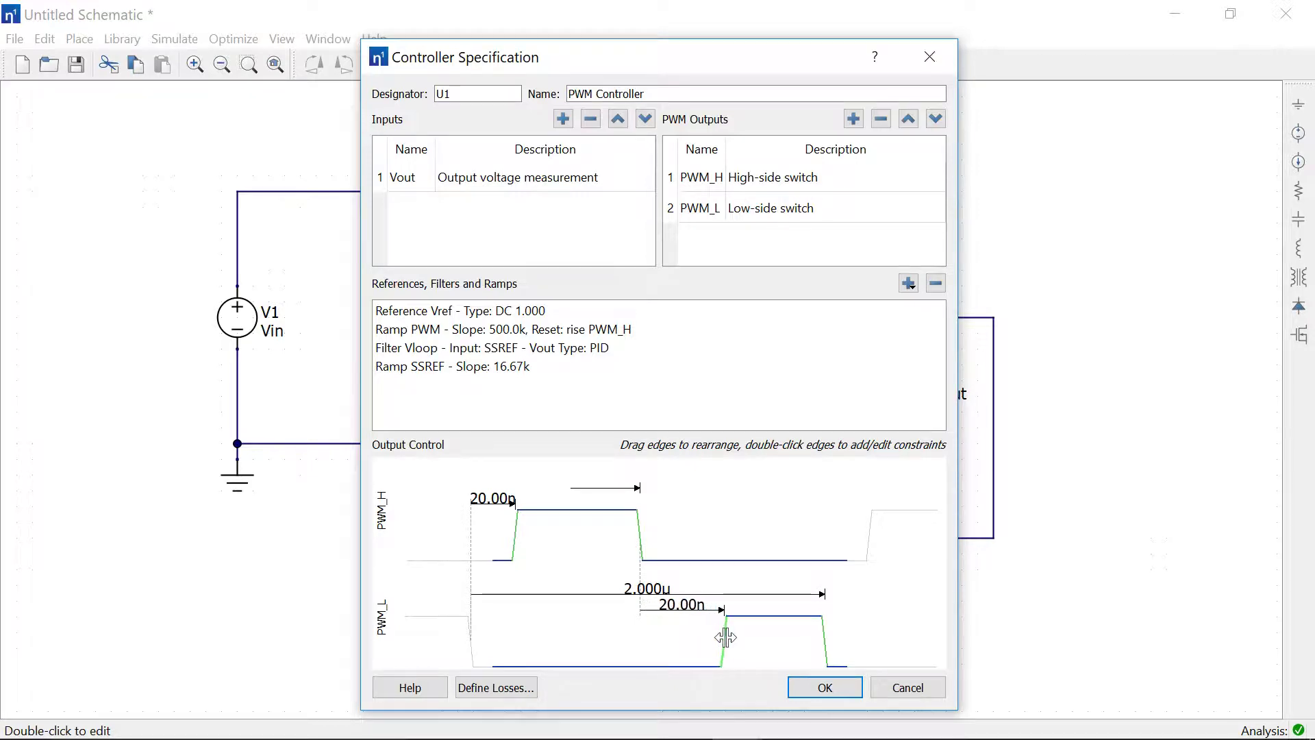
left_click_drag(638, 538, 657, 533)
left_click_drag(515, 547, 522, 530)
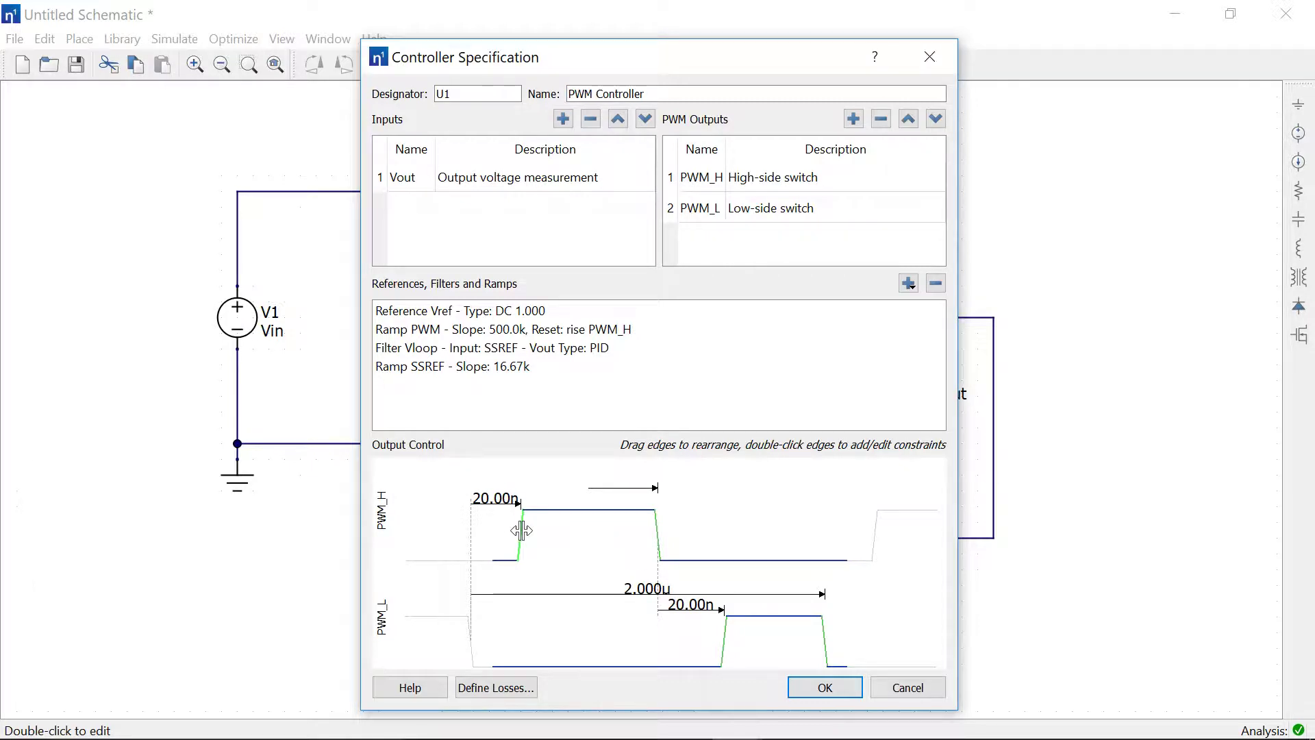
- Review the constraints on the PWM_H rising edge and the PWM_H falling edge, accepting each as is
double_click(521, 530)
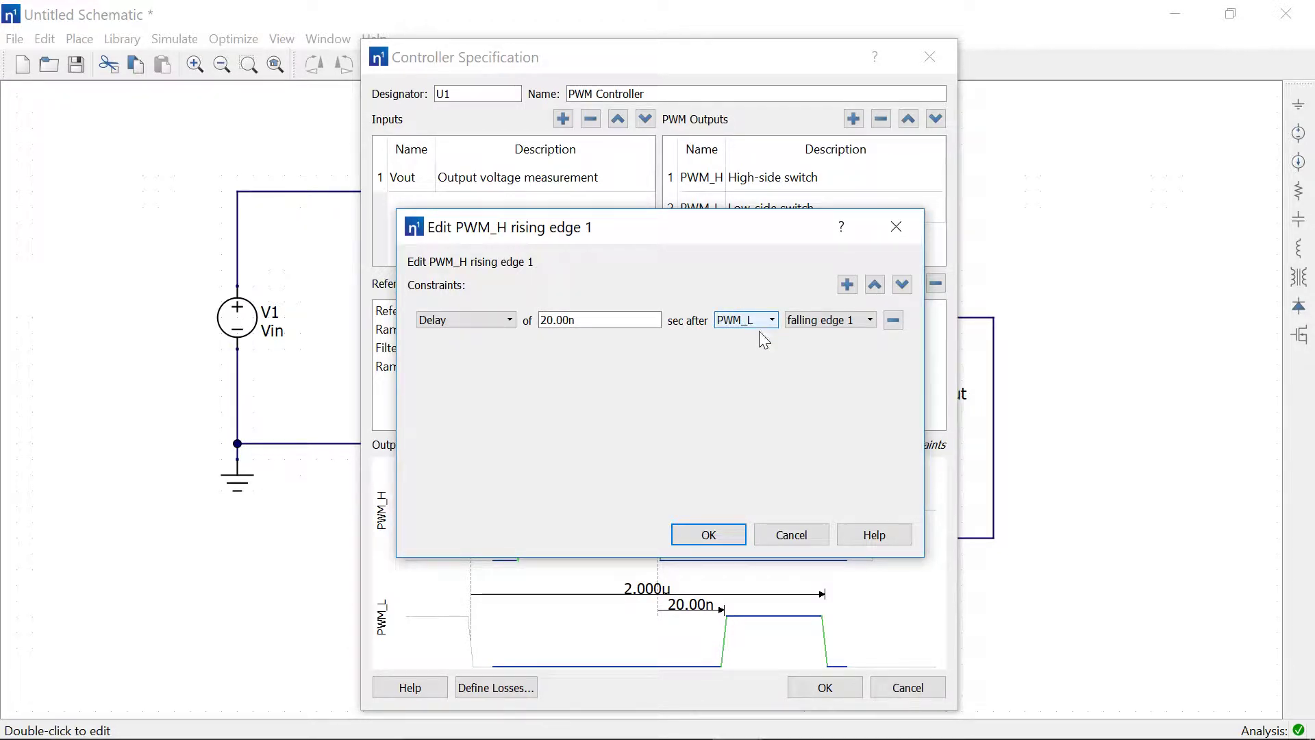
left_click(728, 537)
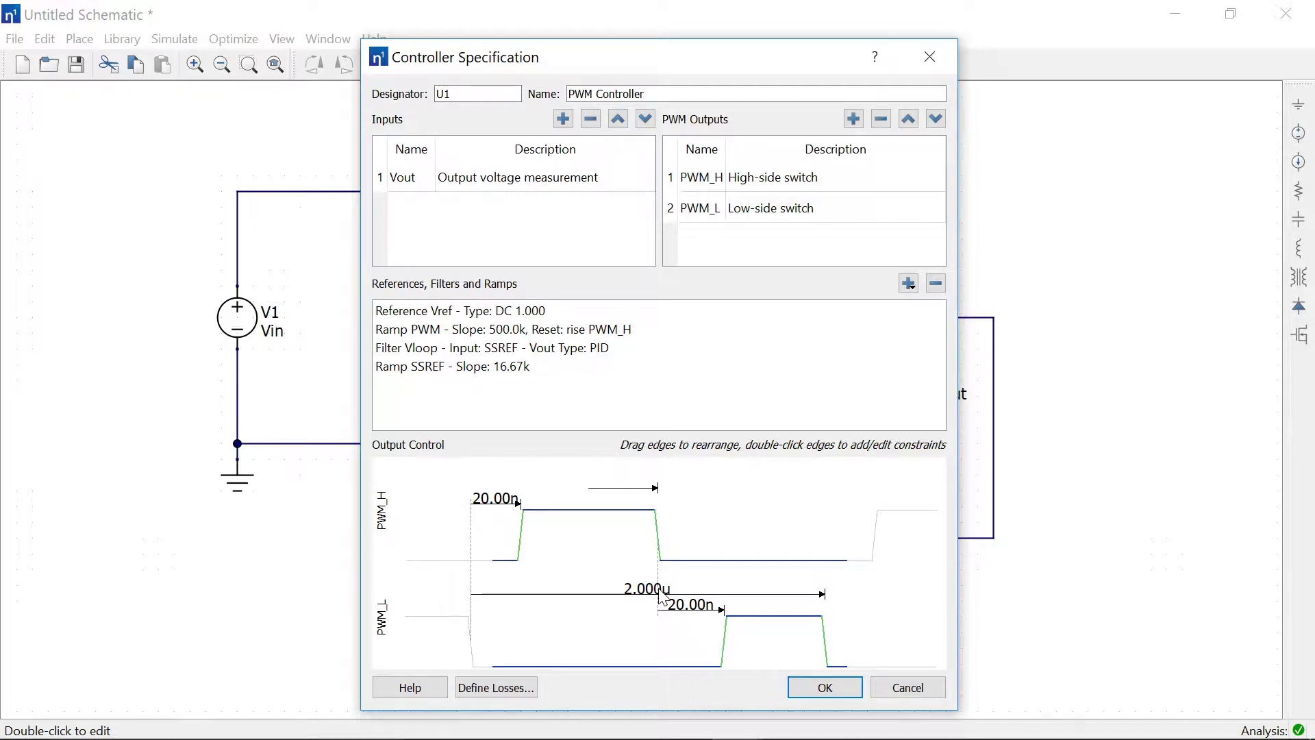
double_click(659, 538)
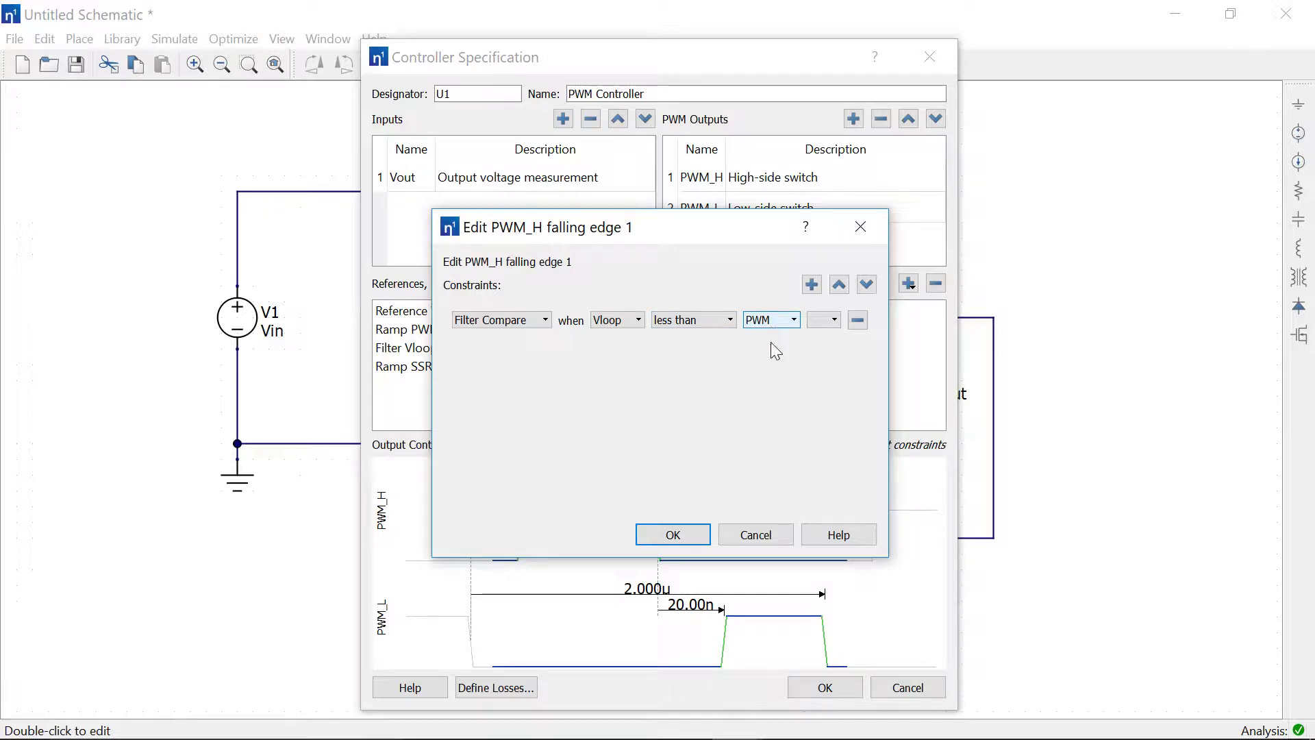
left_click(673, 534)
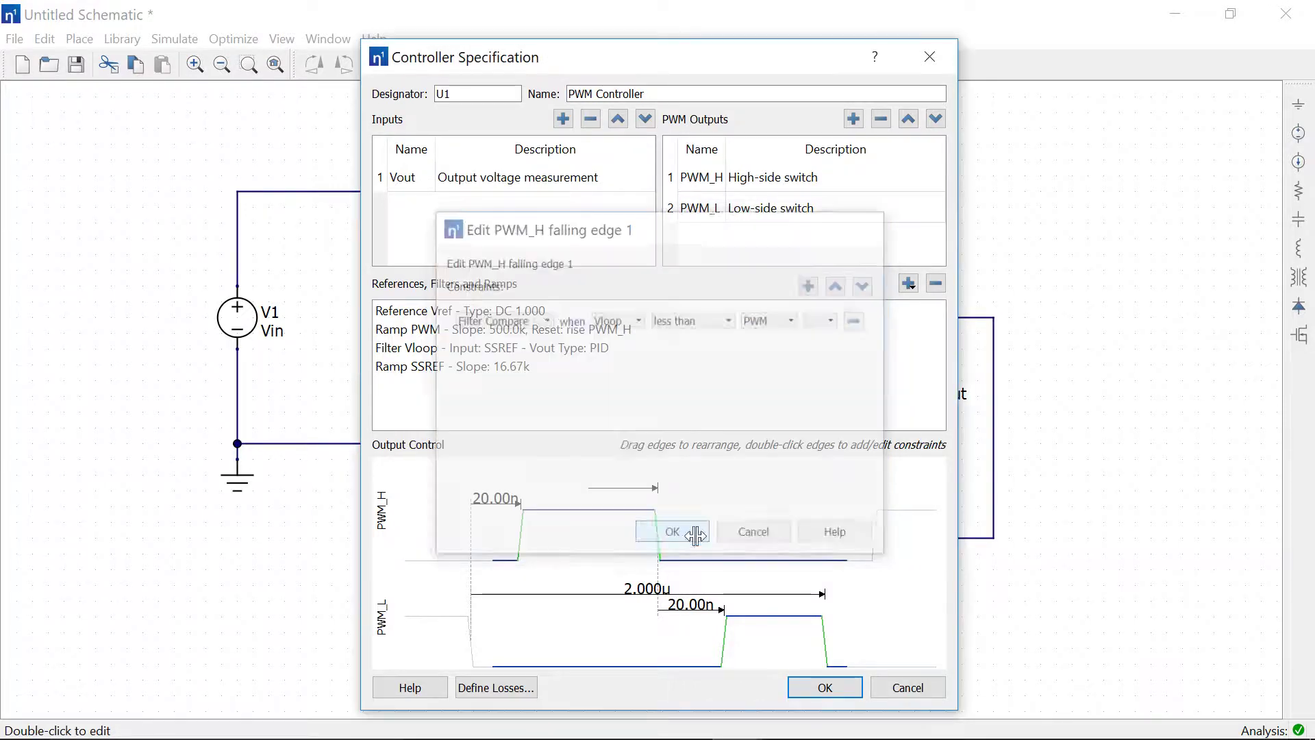
- Open the Vloop filter for editing and select P-I-D Filter (Type III) as its filter type
double_click(586, 349)
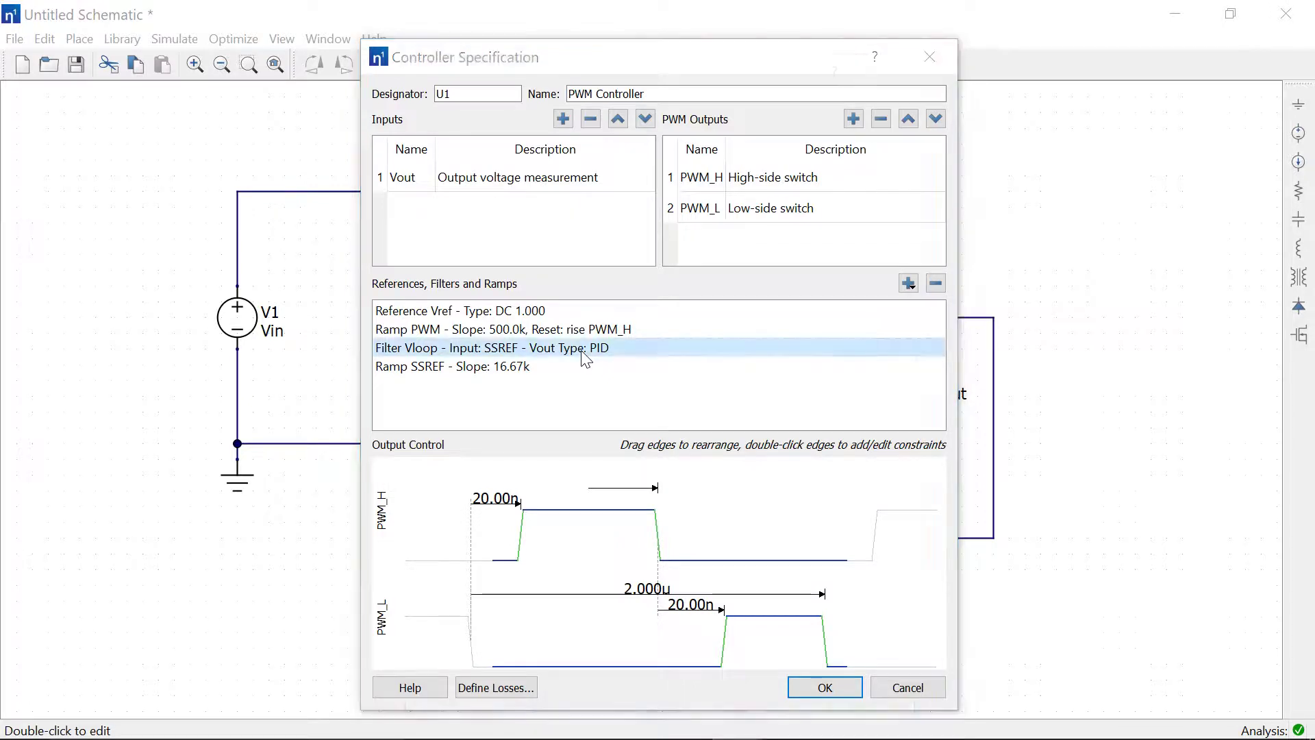
left_click(559, 123)
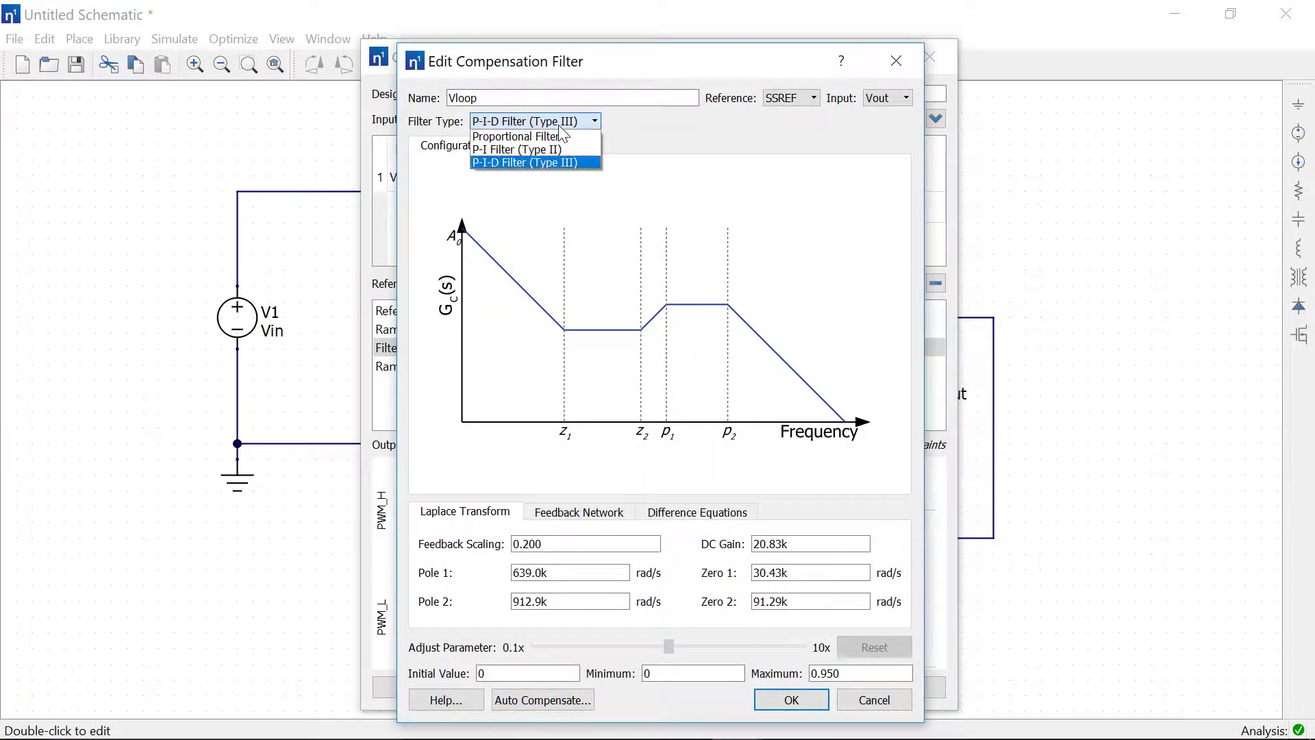
left_click(559, 162)
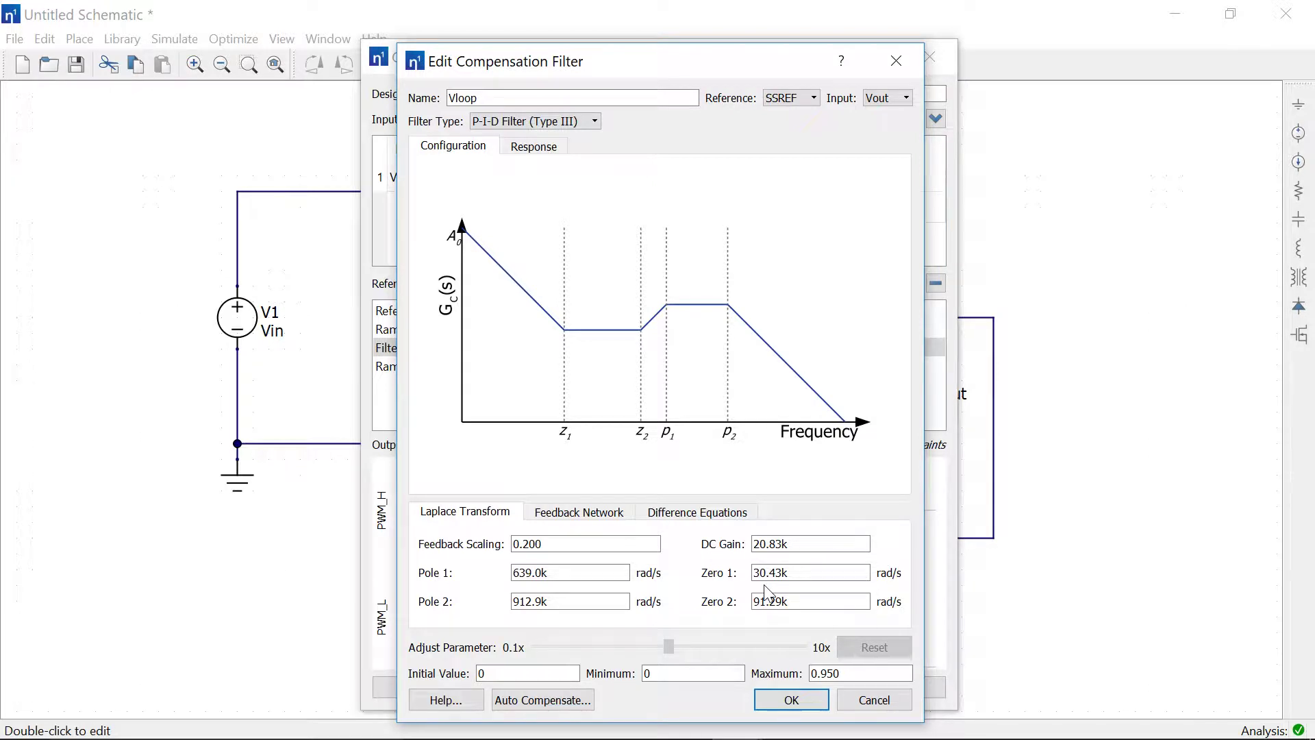
- Examine the Vloop filter's feedback network and difference equation representations, and return to the Laplace transform
left_click(618, 515)
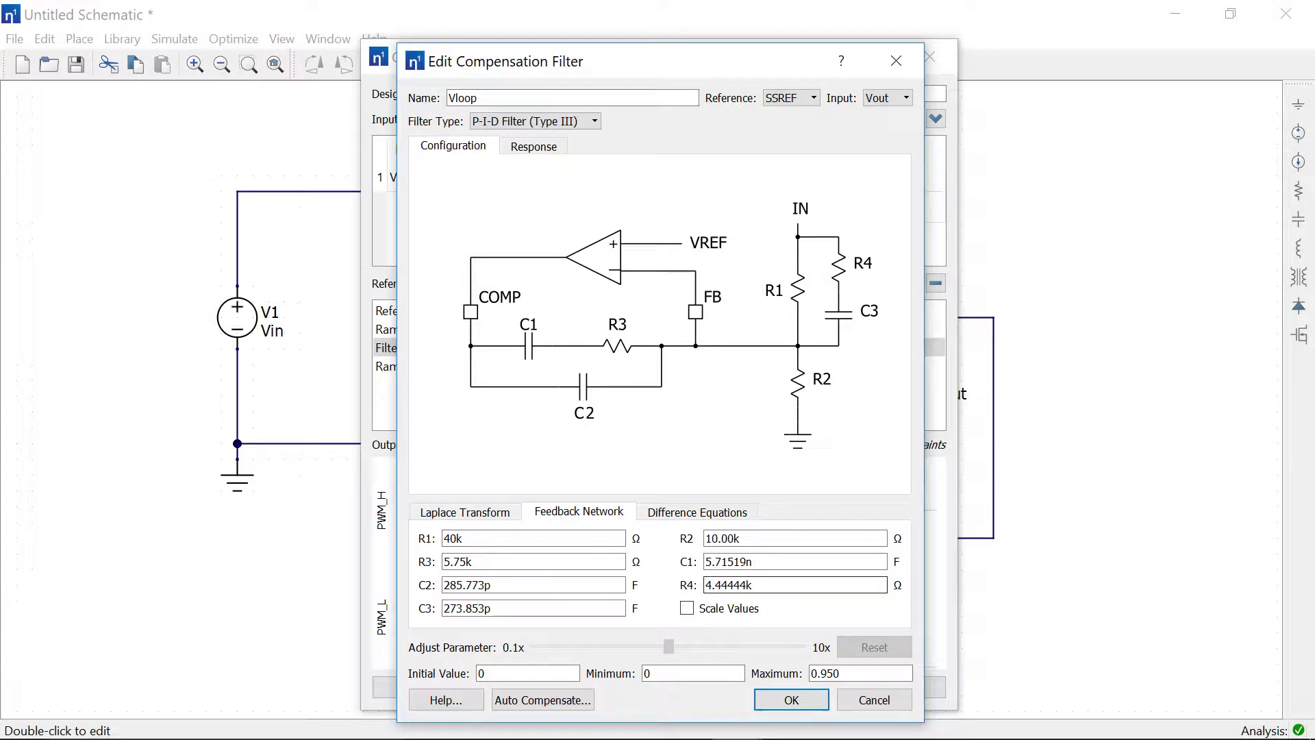
left_click(726, 514)
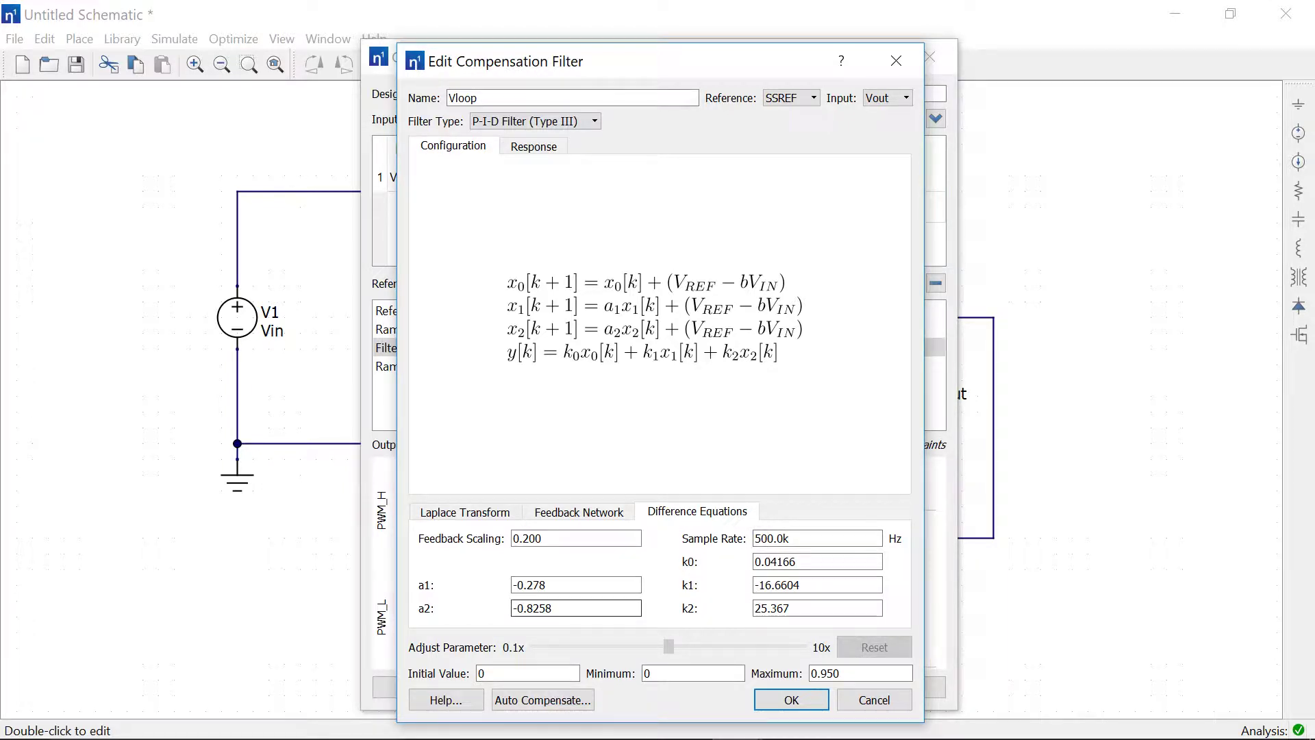
left_click(500, 520)
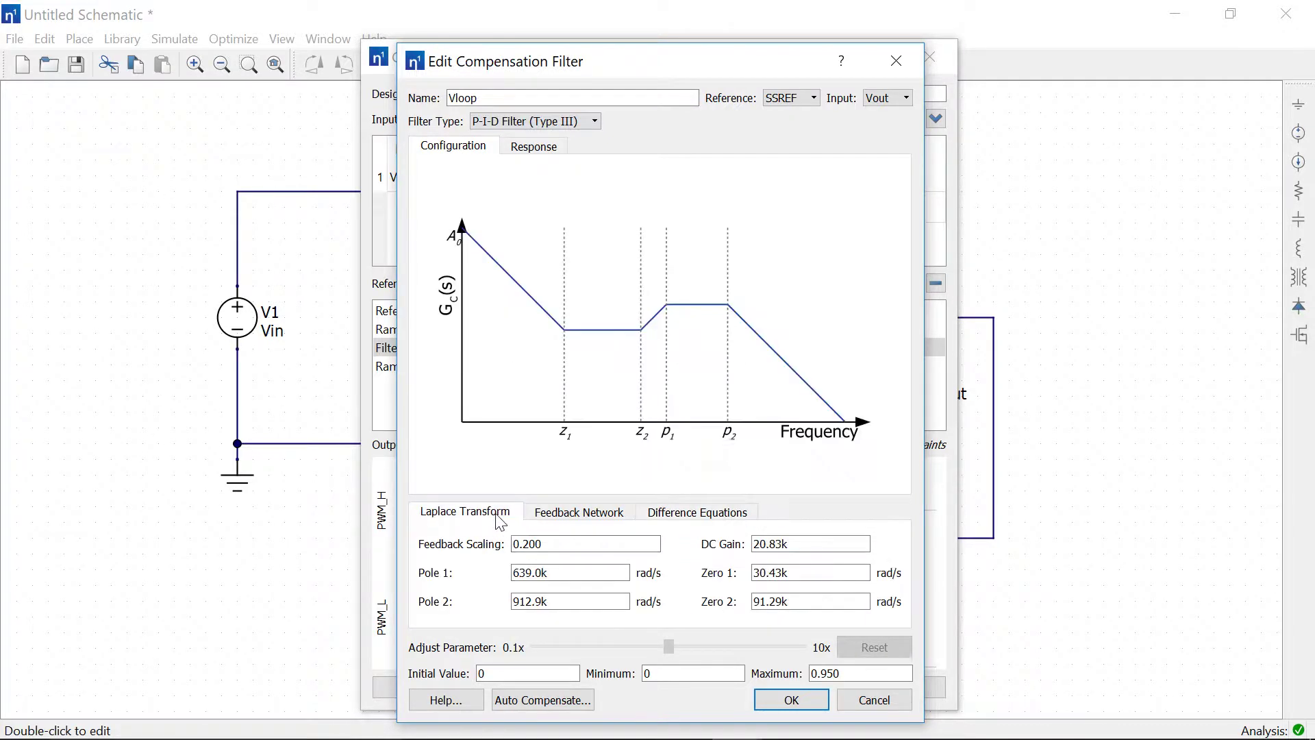
- With the frequency response plotted, adjust the Vloop filter's Zero 1 to 69.7111k rad/s, Pole 1 to 842.366k rad/s and DC Gain to 65.8703k
left_click(534, 147)
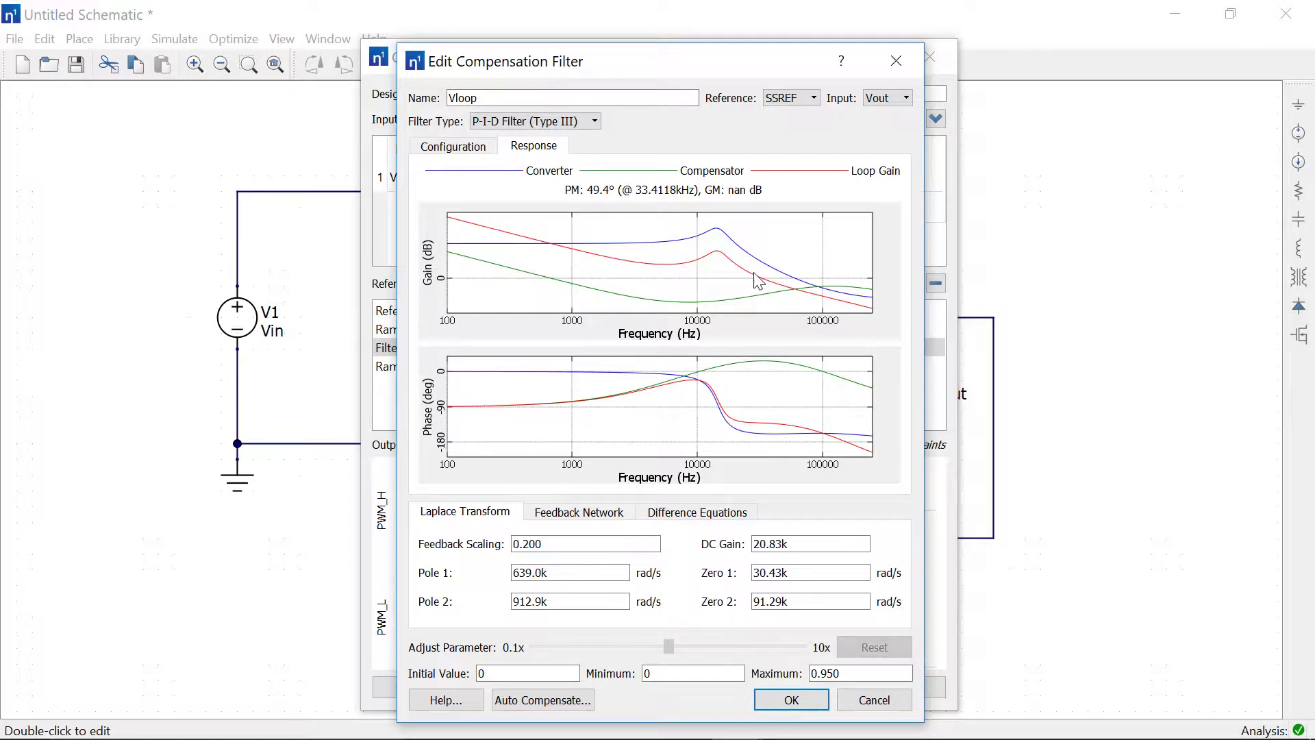
mouse_move(669, 646)
left_mouse_down()
mouse_move(730, 648)
mouse_move(685, 648)
left_mouse_up()
key("Tab")
key("Tab")
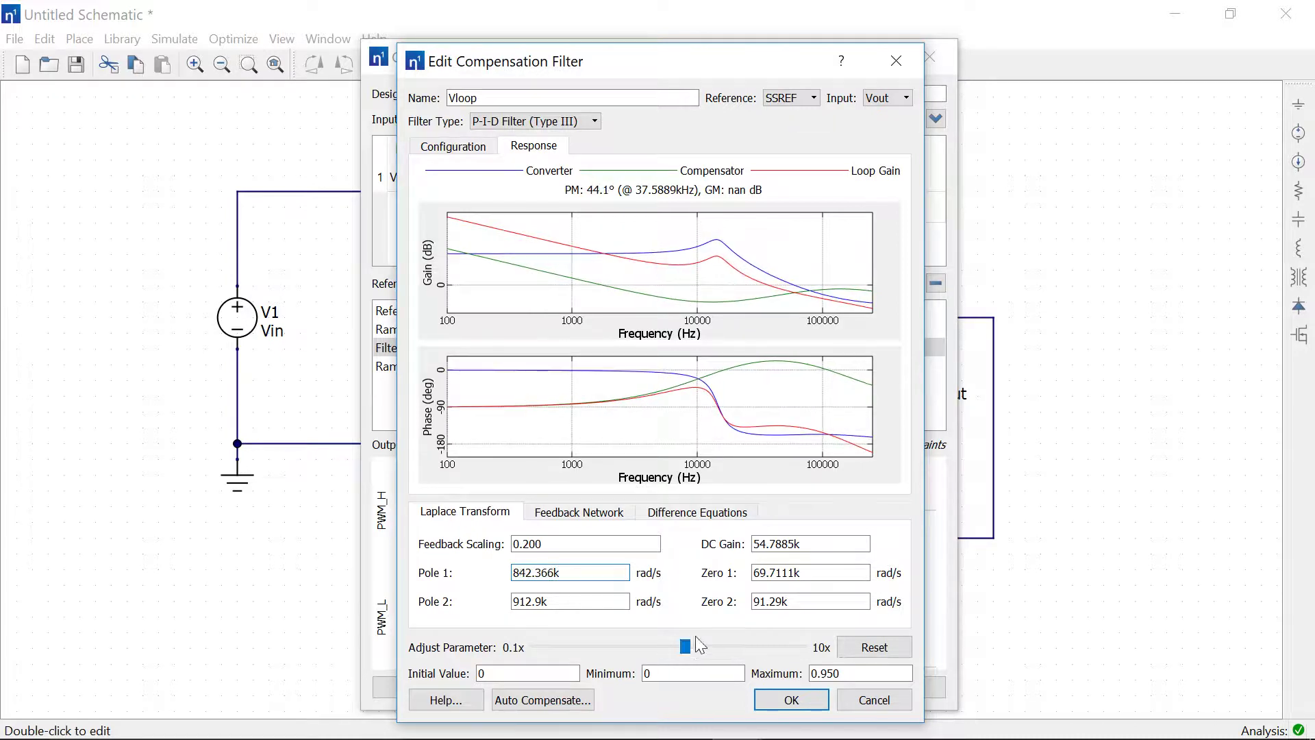
key("Tab")
left_click_drag(672, 647, 680, 648)
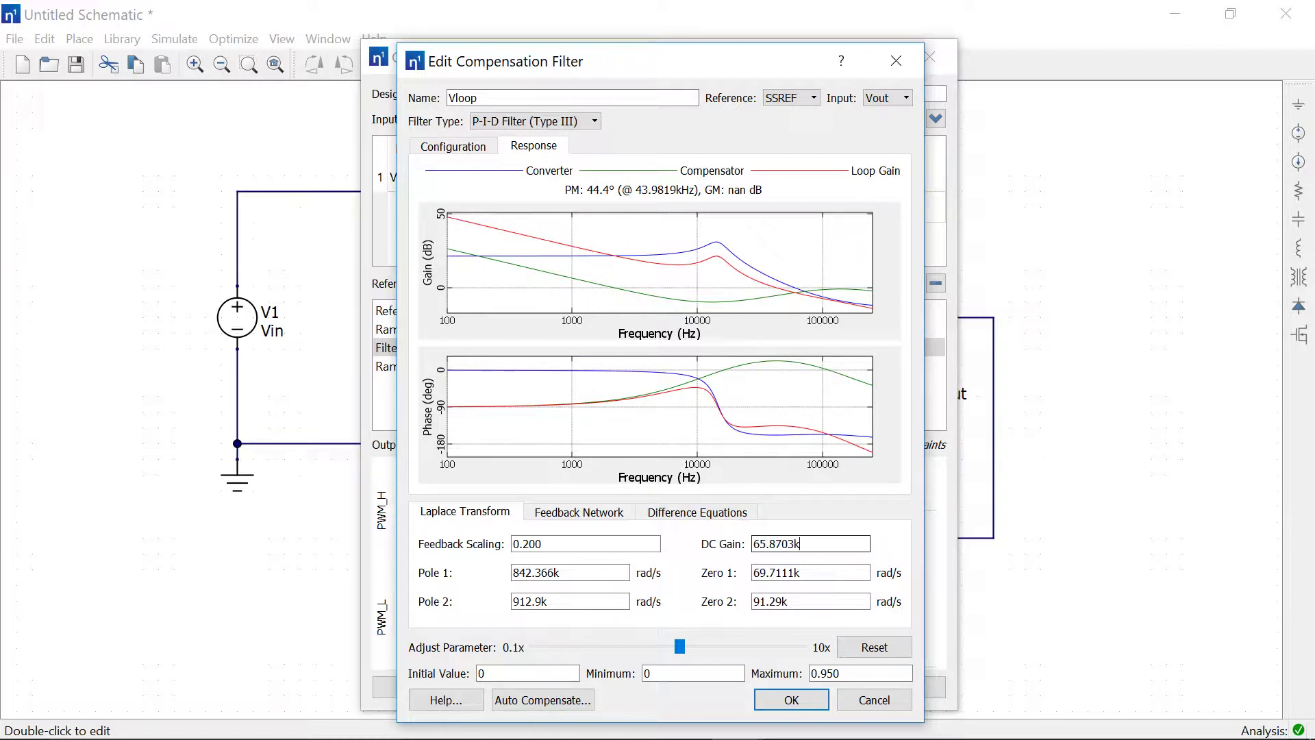
- Parameterize the Vloop filter with DC Gain as Gain, Zero 1 as fz and Pole 1 as 10*fz, and accept the controller specification
left_click_drag(800, 544, 753, 544)
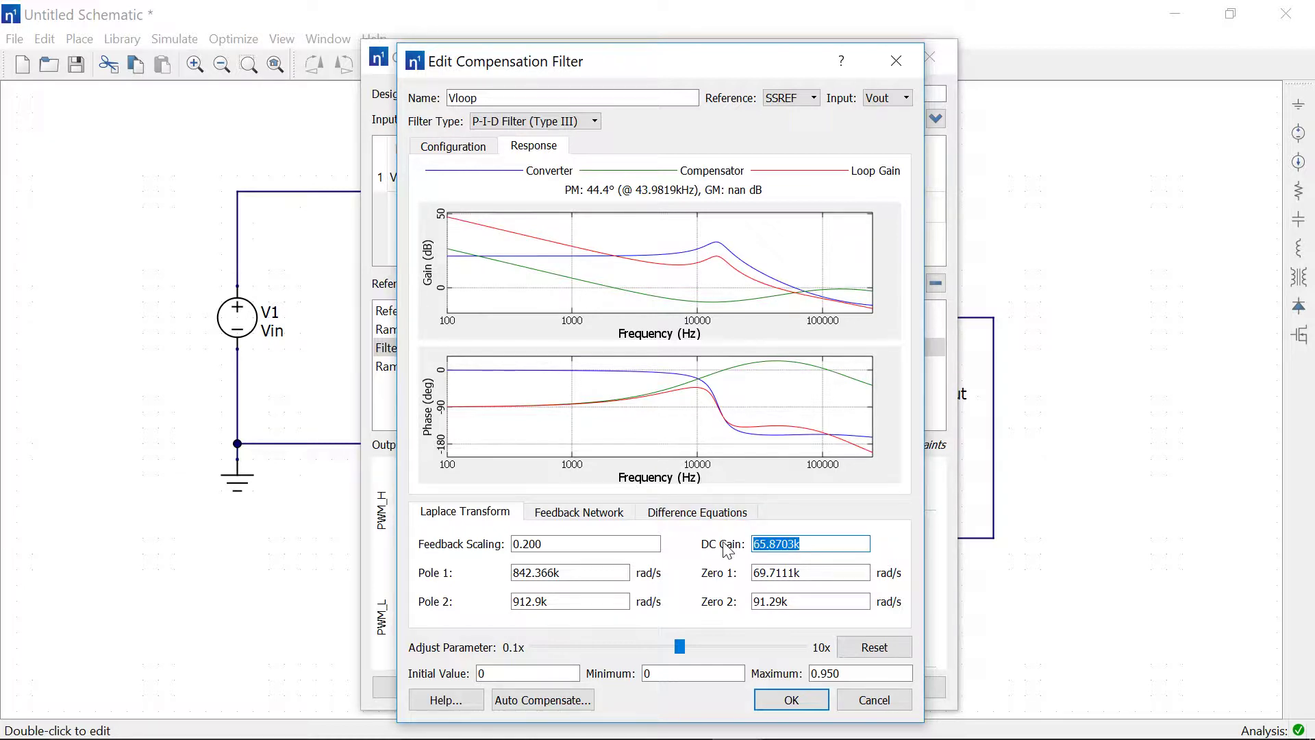
type("G")
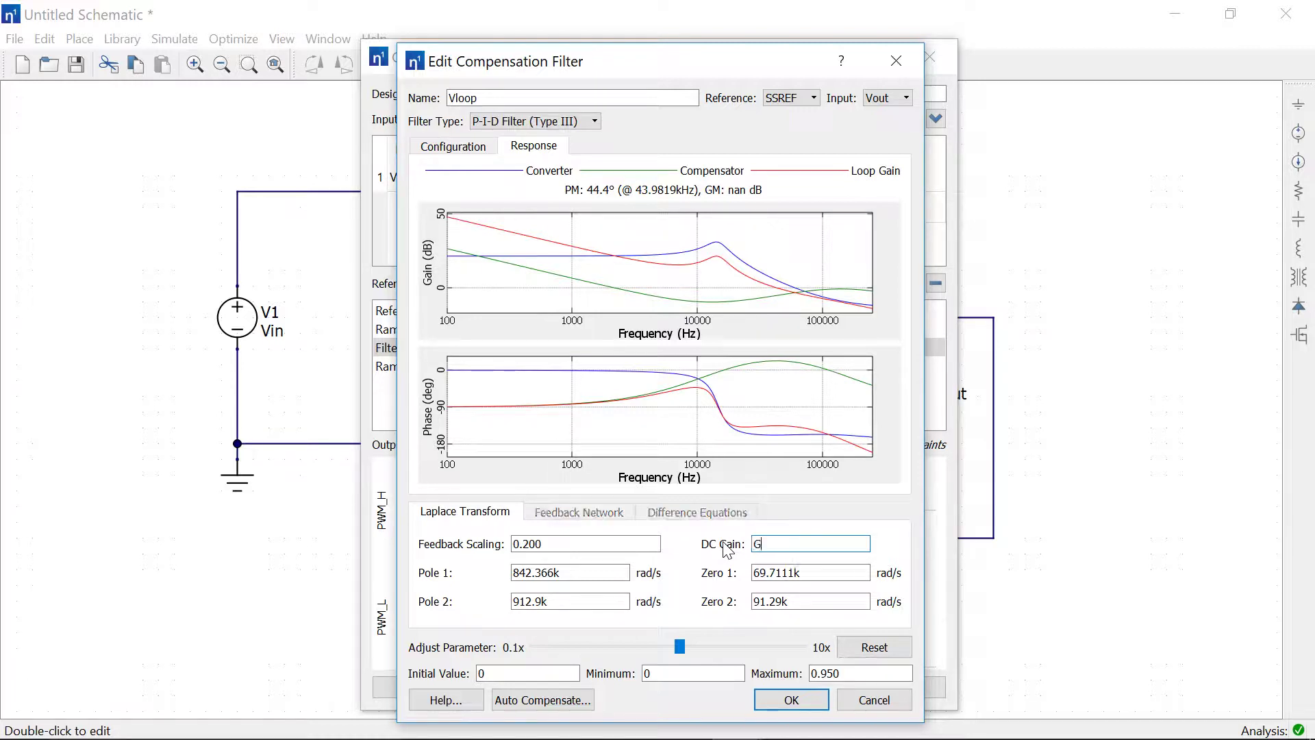
type("ain")
left_click_drag(799, 573, 753, 574)
type("fz")
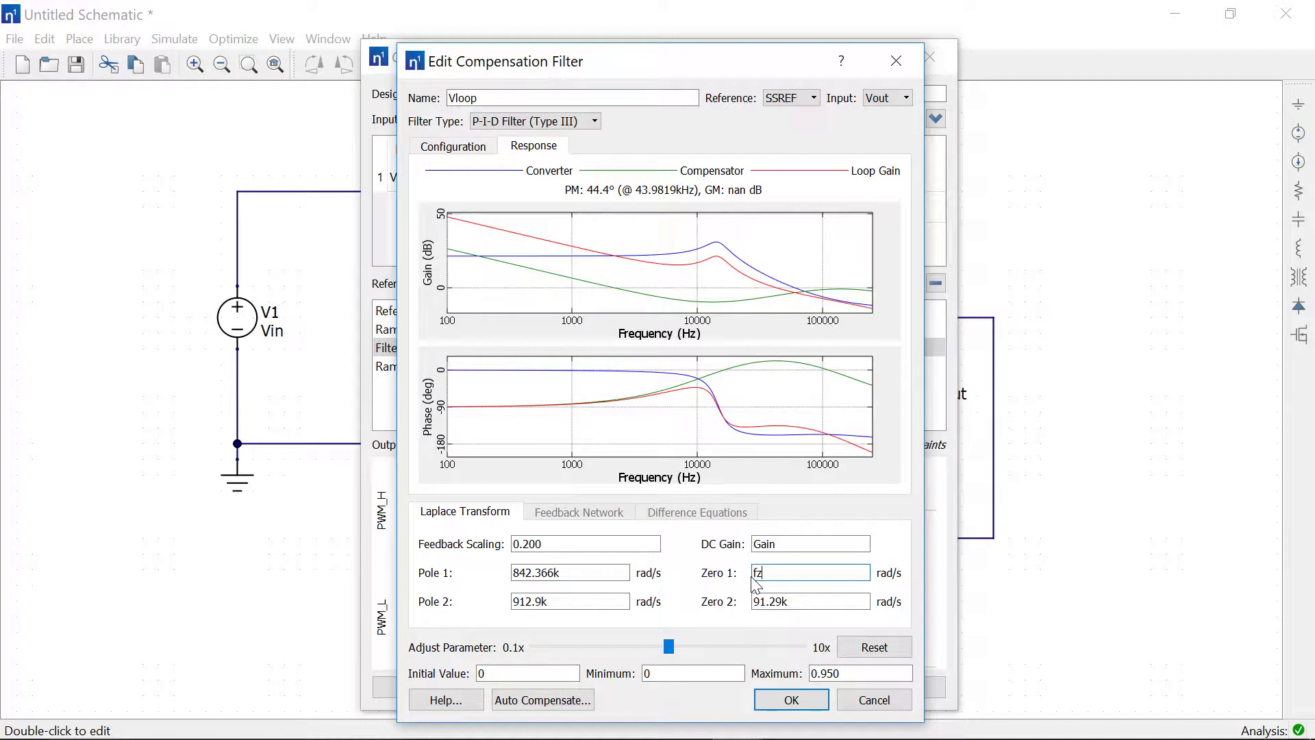
left_click_drag(582, 574, 511, 575)
type("10*fz")
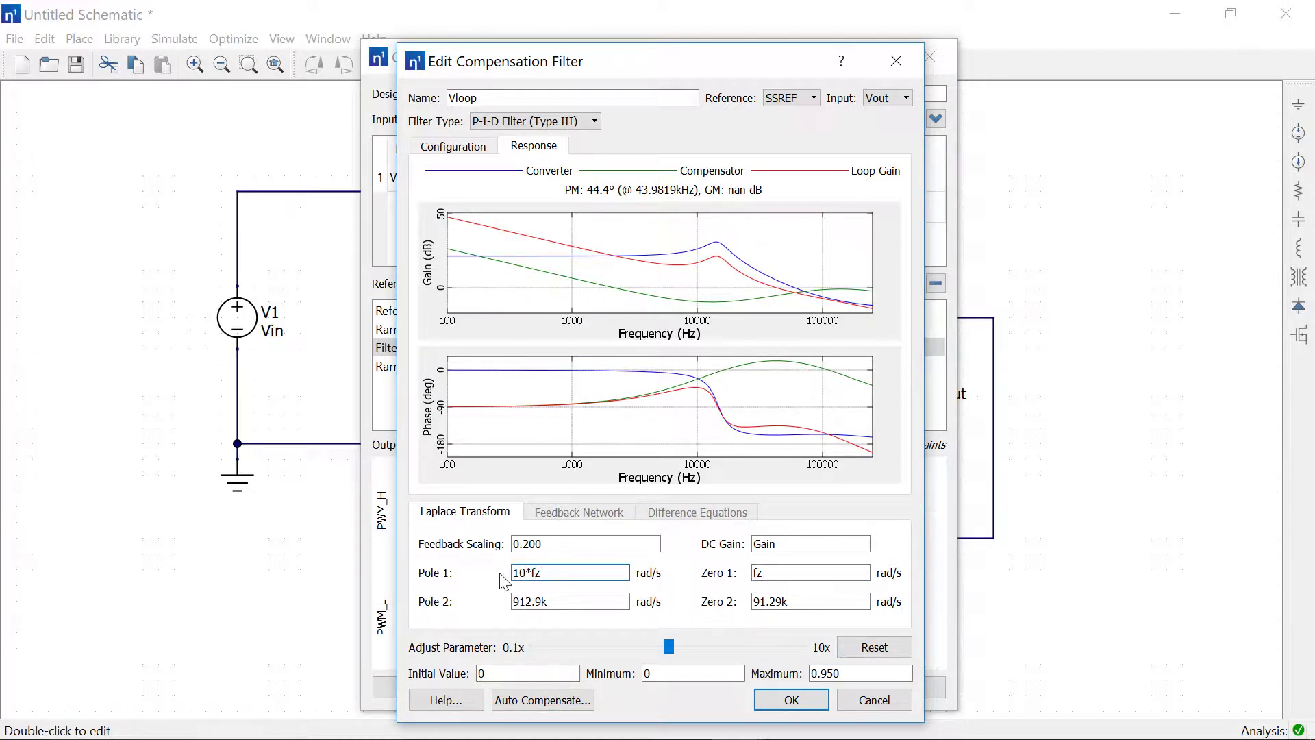
left_click(781, 699)
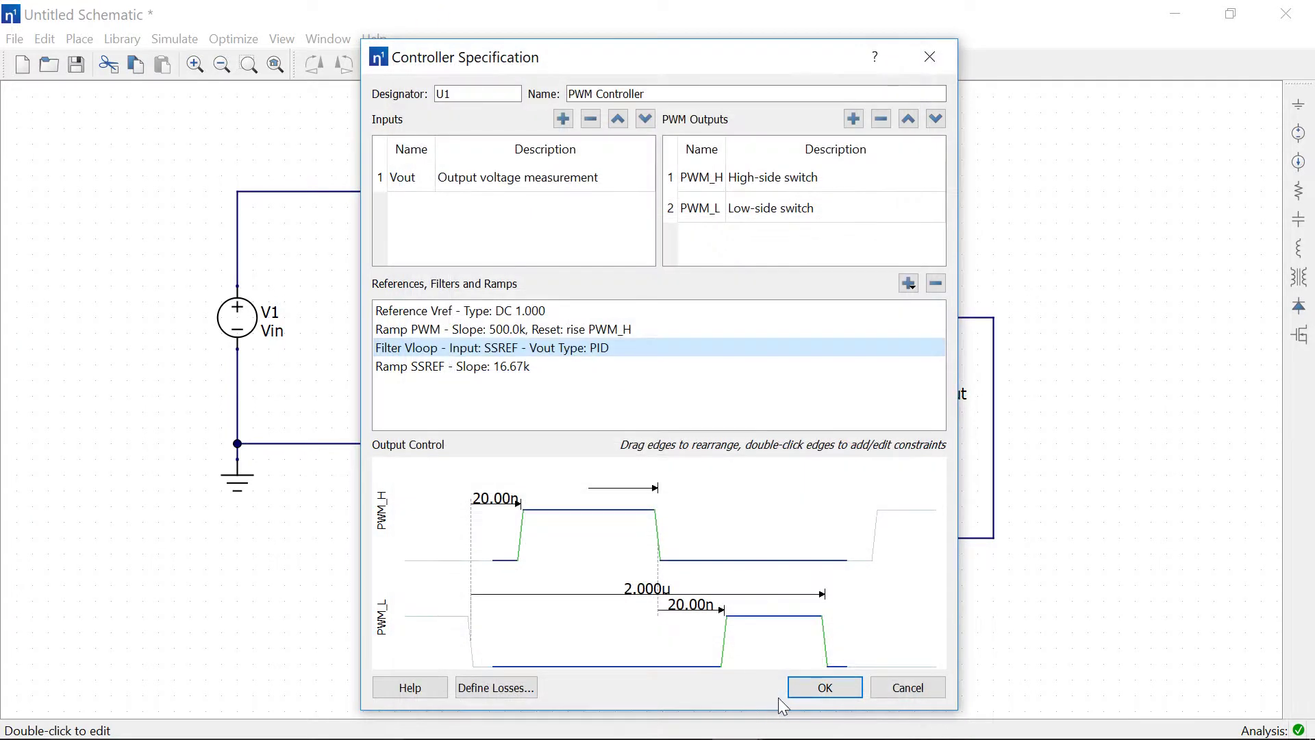
left_click(827, 687)
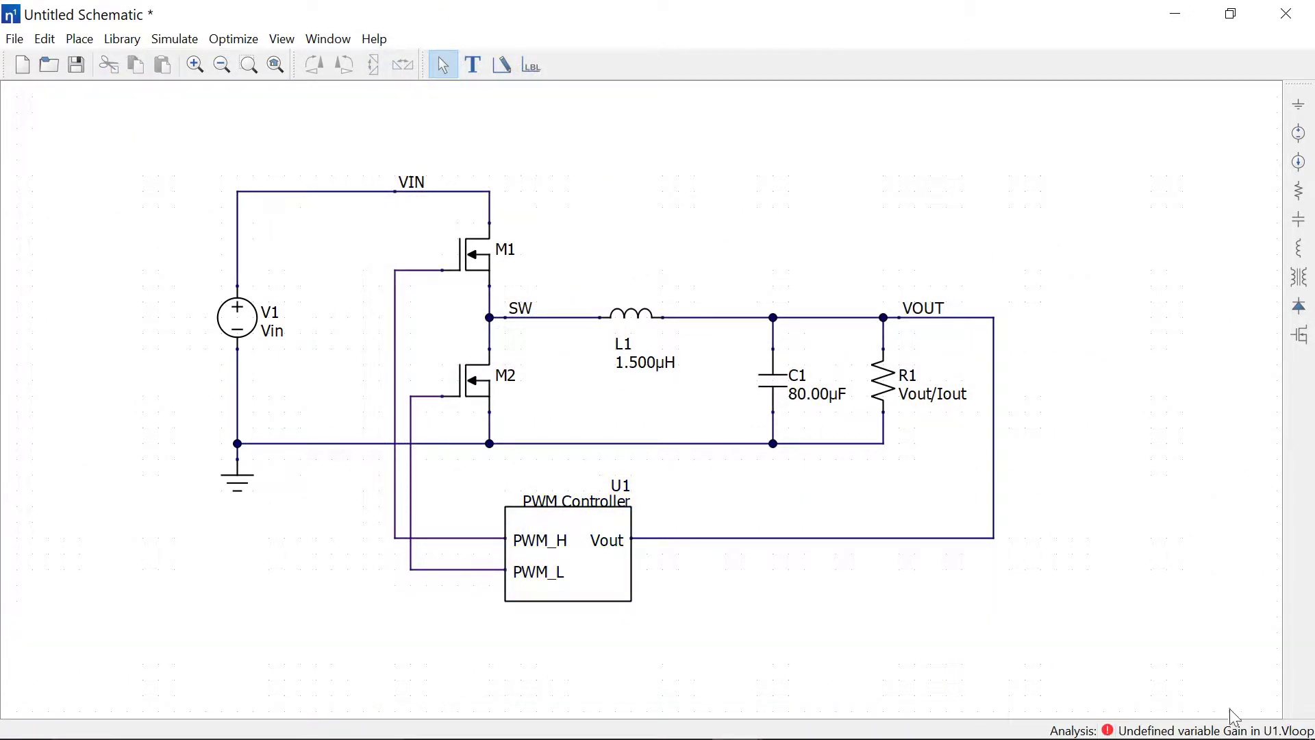
- Open the design variables for editing and add two new variable rows
left_click(175, 39)
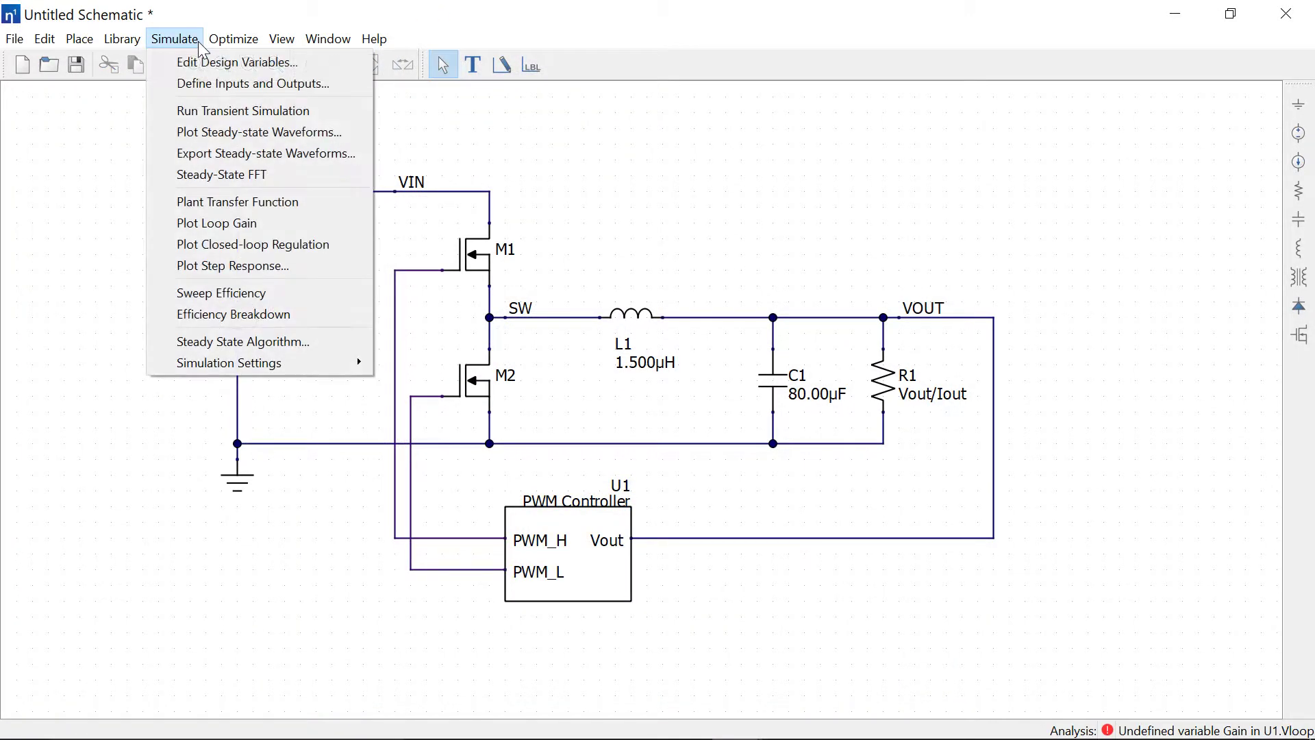
left_click(199, 65)
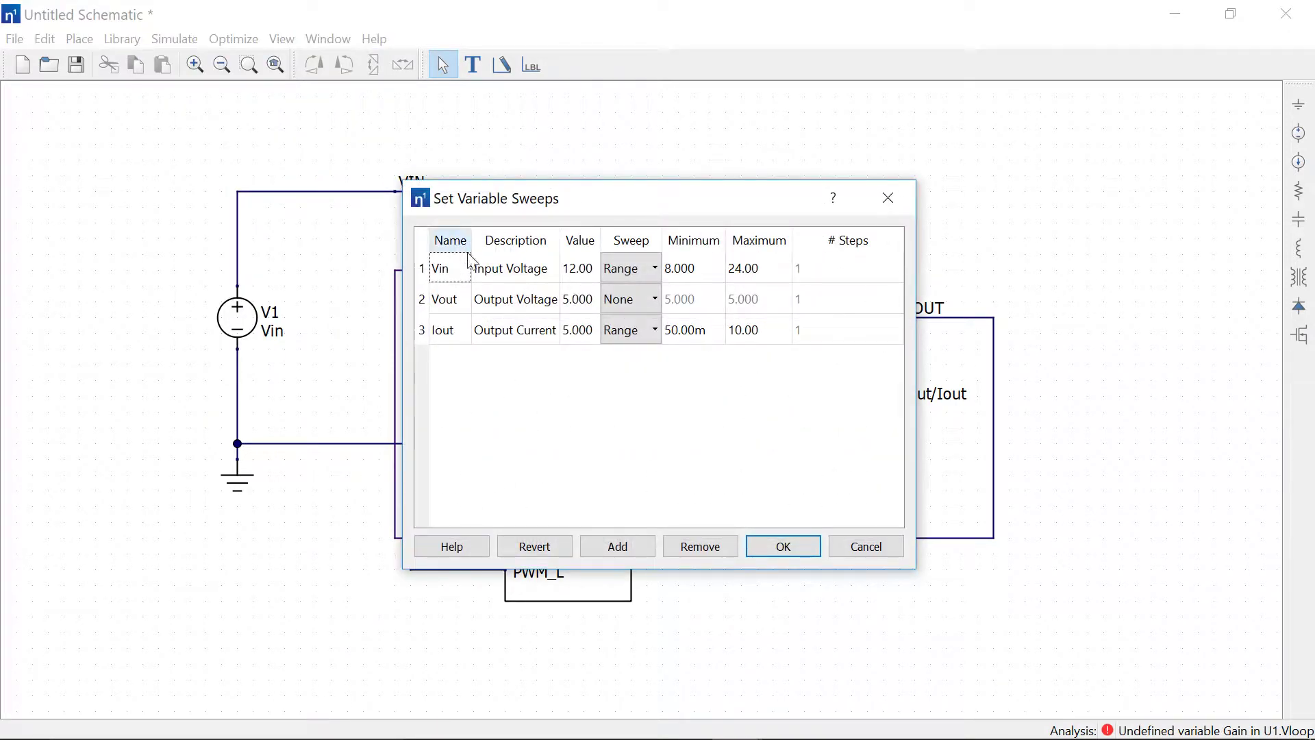
left_click(593, 548)
left_click(619, 546)
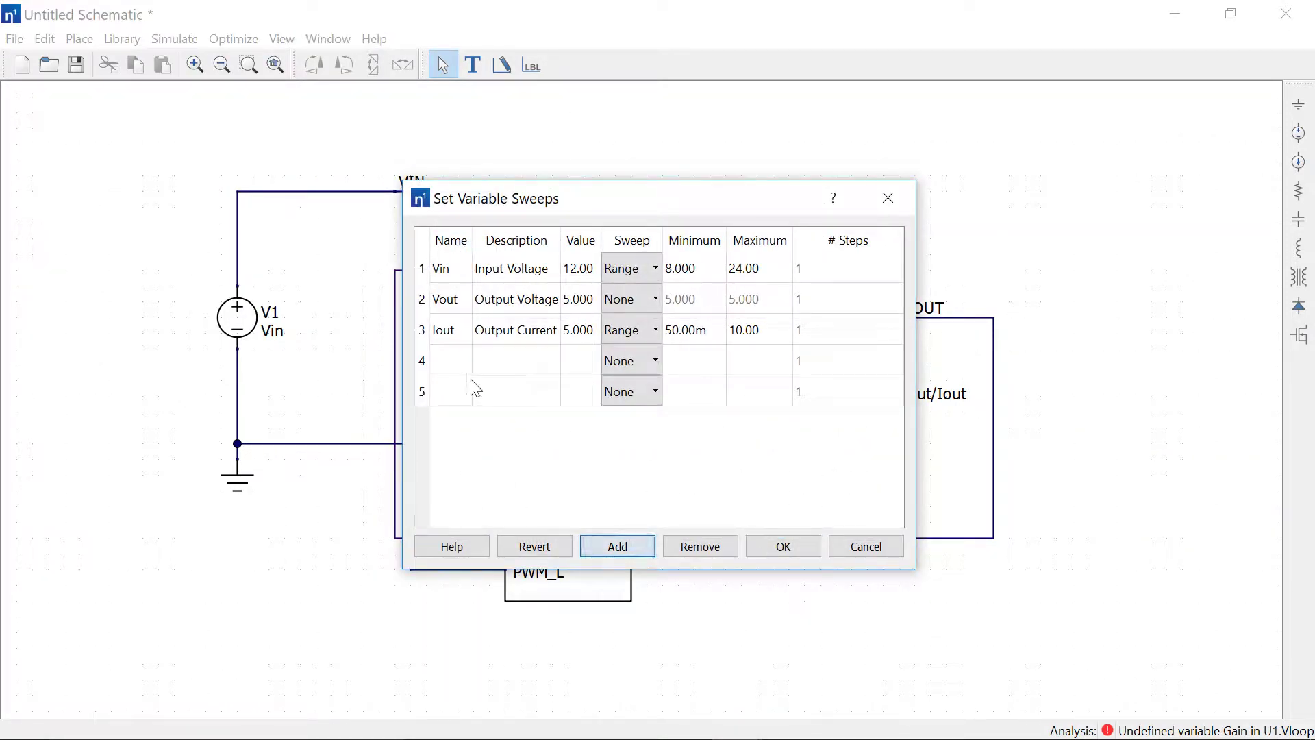
- Define the variable Gain, described as DC Gain, with value 30k and a Log sweep from 10k to 1Meg
left_click(458, 374)
type("Gain")
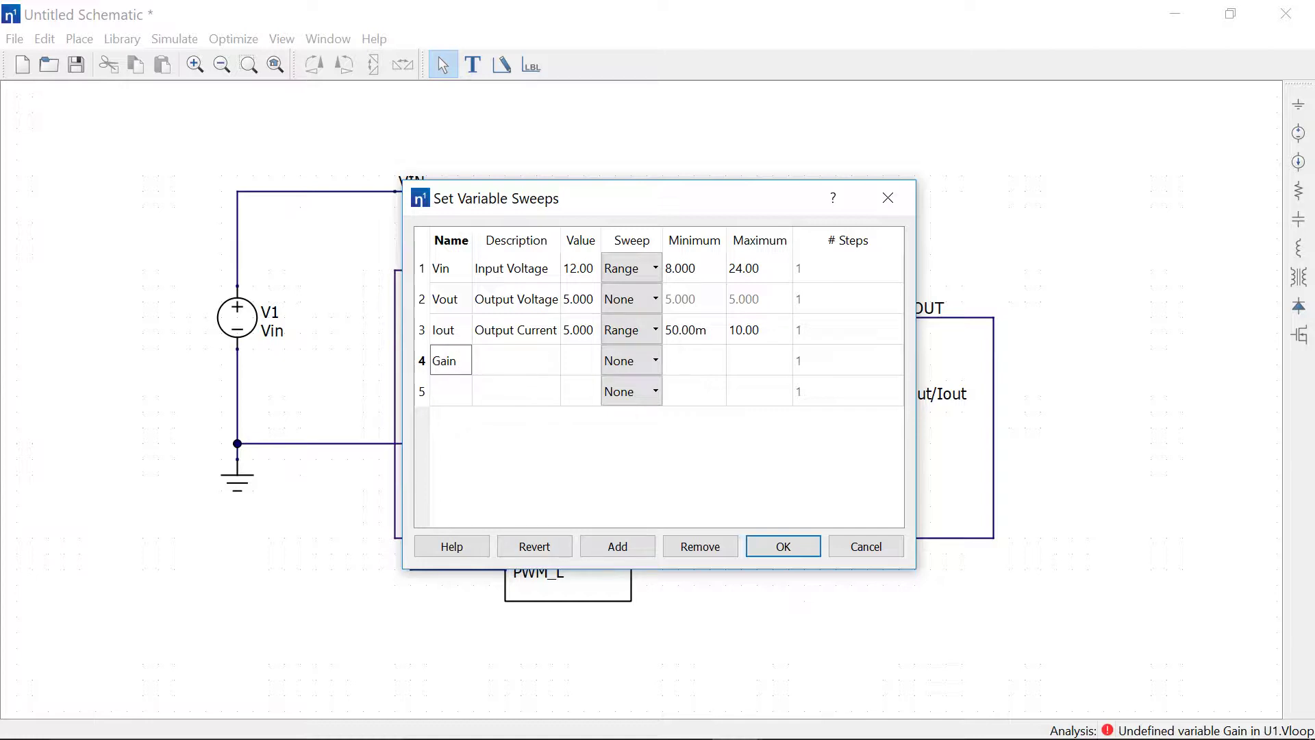
key("Tab")
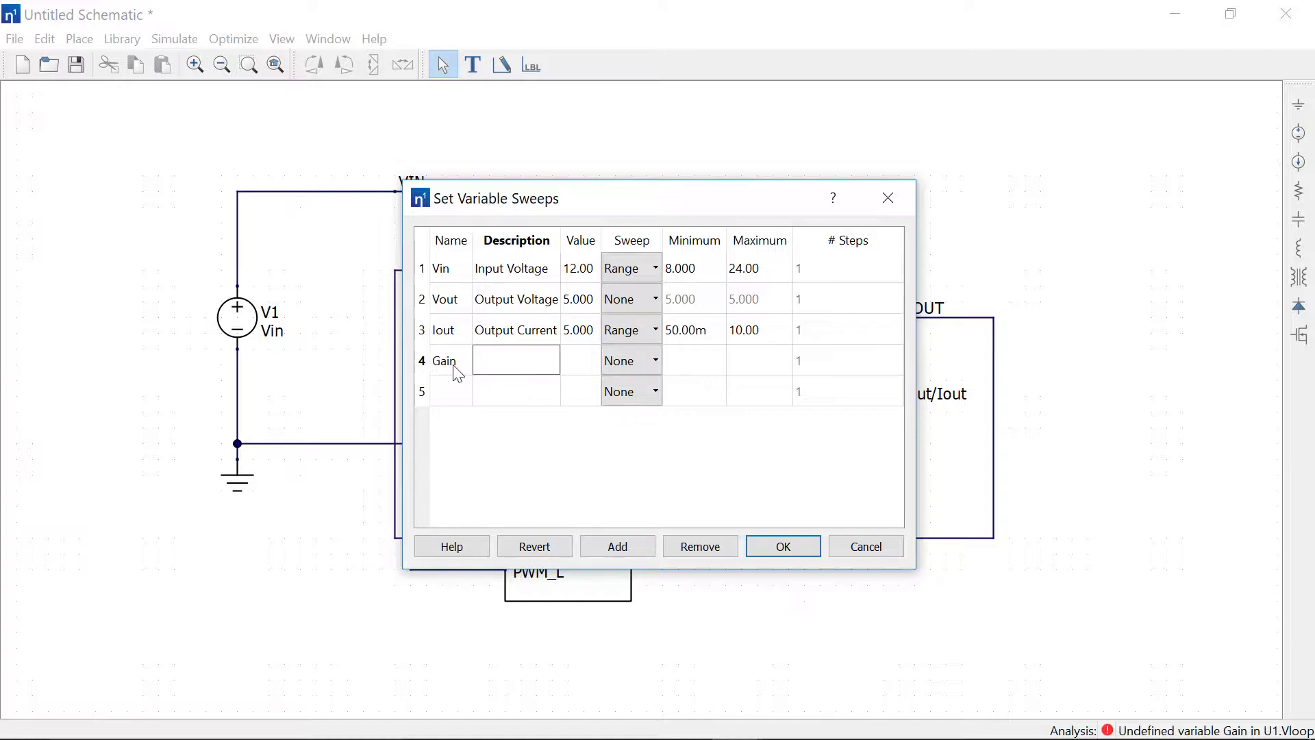
key("Tab")
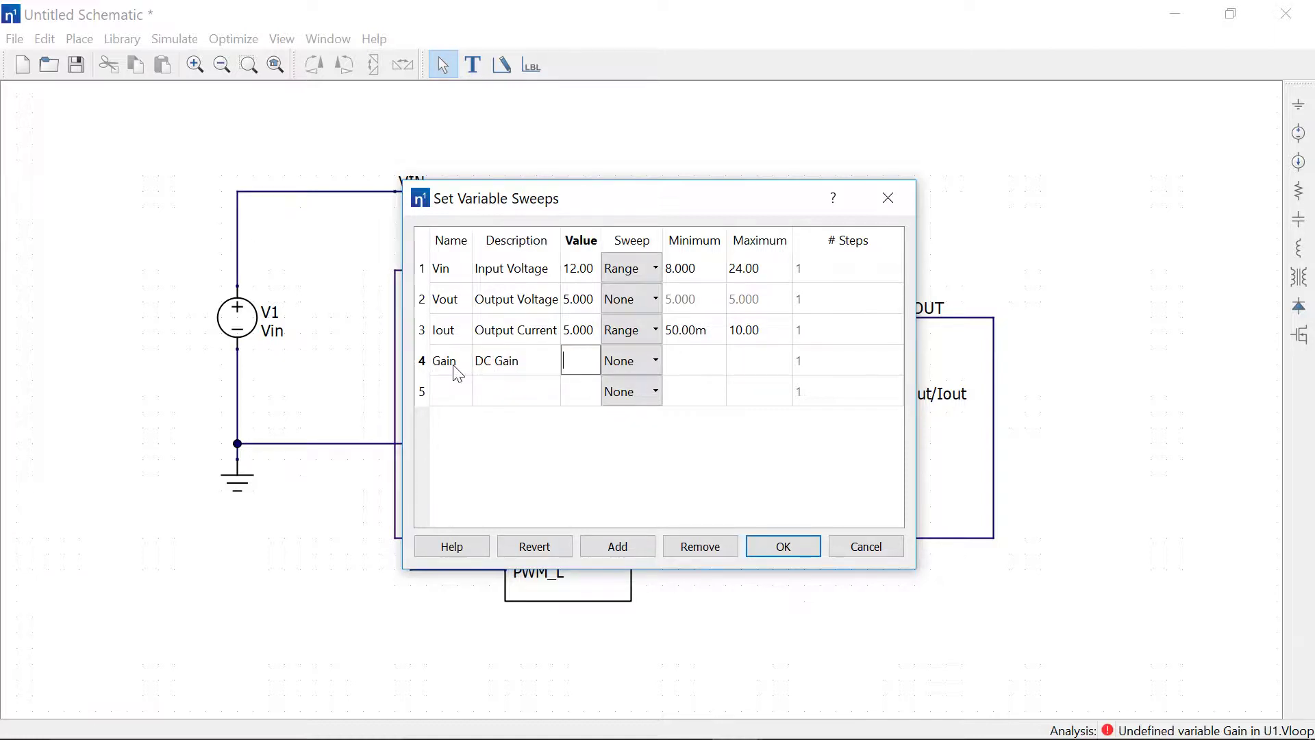
type("30k")
left_click(637, 361)
left_click(620, 436)
left_click(681, 356)
type("10k")
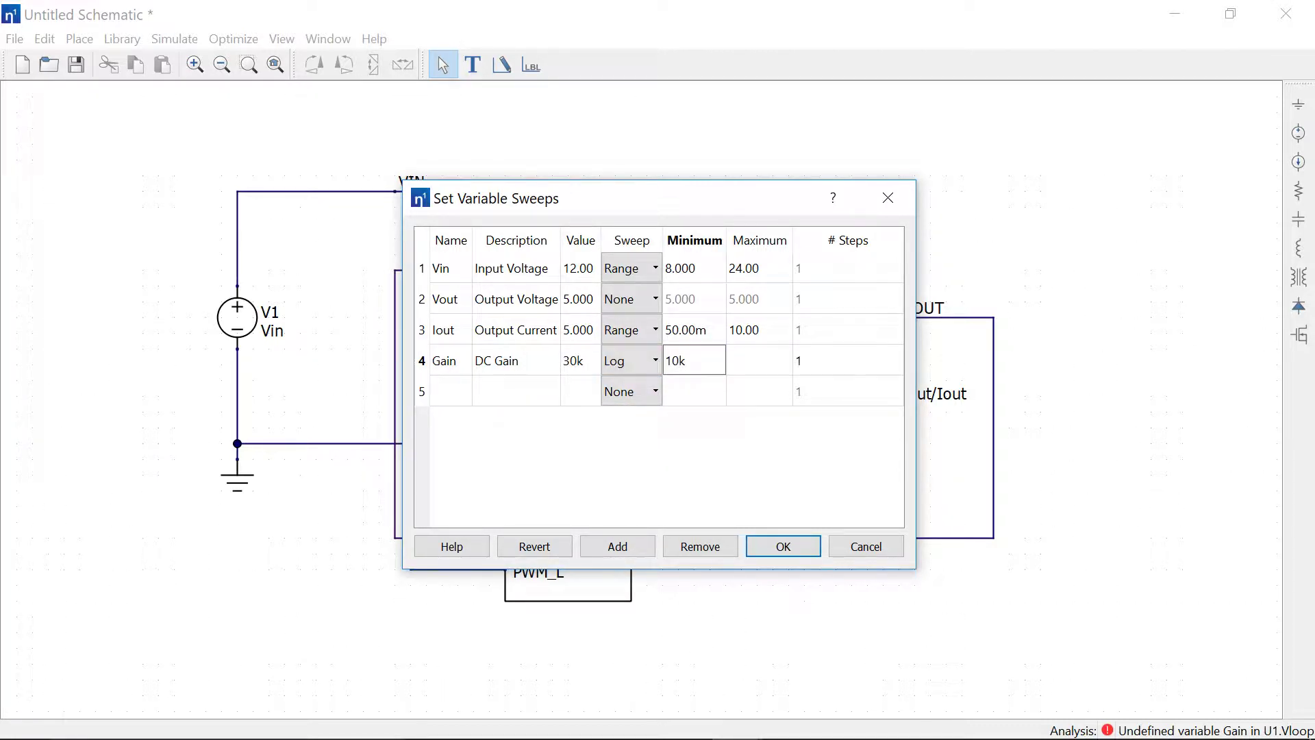
key("Tab")
type("1Meg")
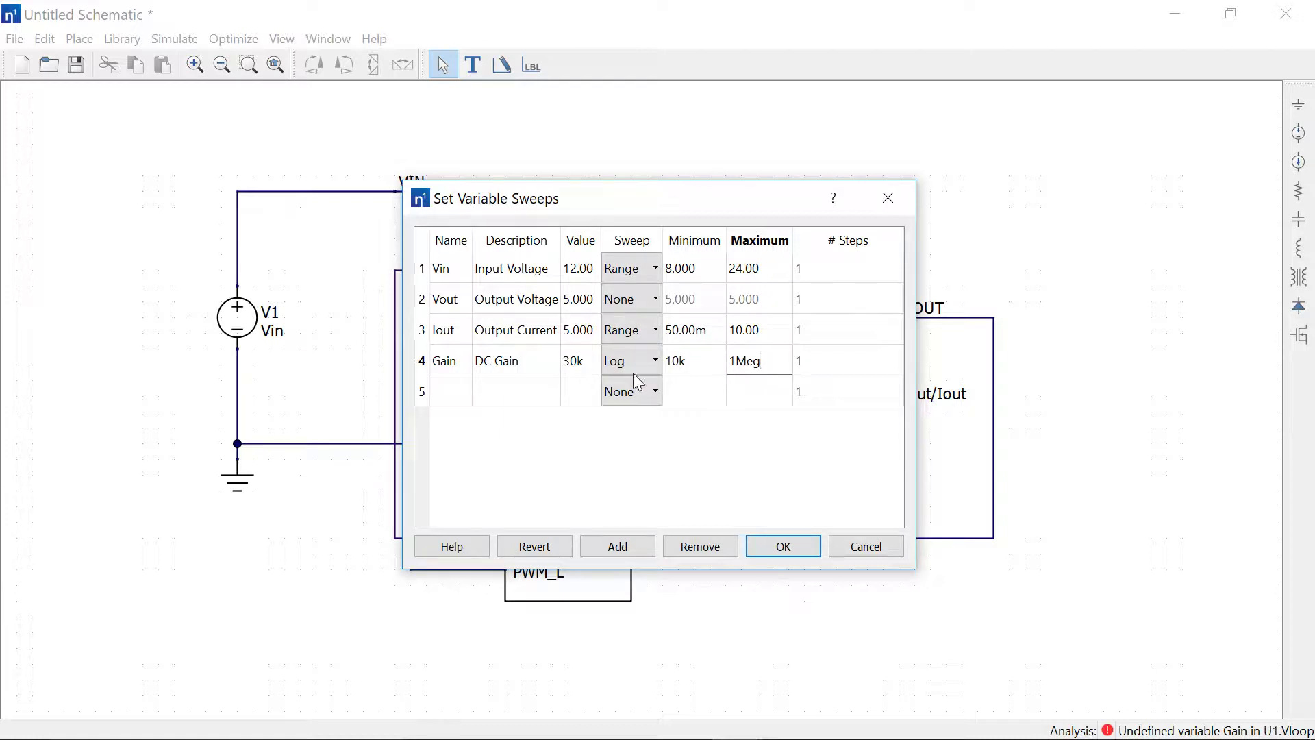
- Define the variable fz, described as Zero Frequency, with value 30k and a Log sweep starting at 10k, and accept the design variables
left_click(452, 390)
type("fz")
left_click(511, 392)
type("Zero Frequency")
key("Tab")
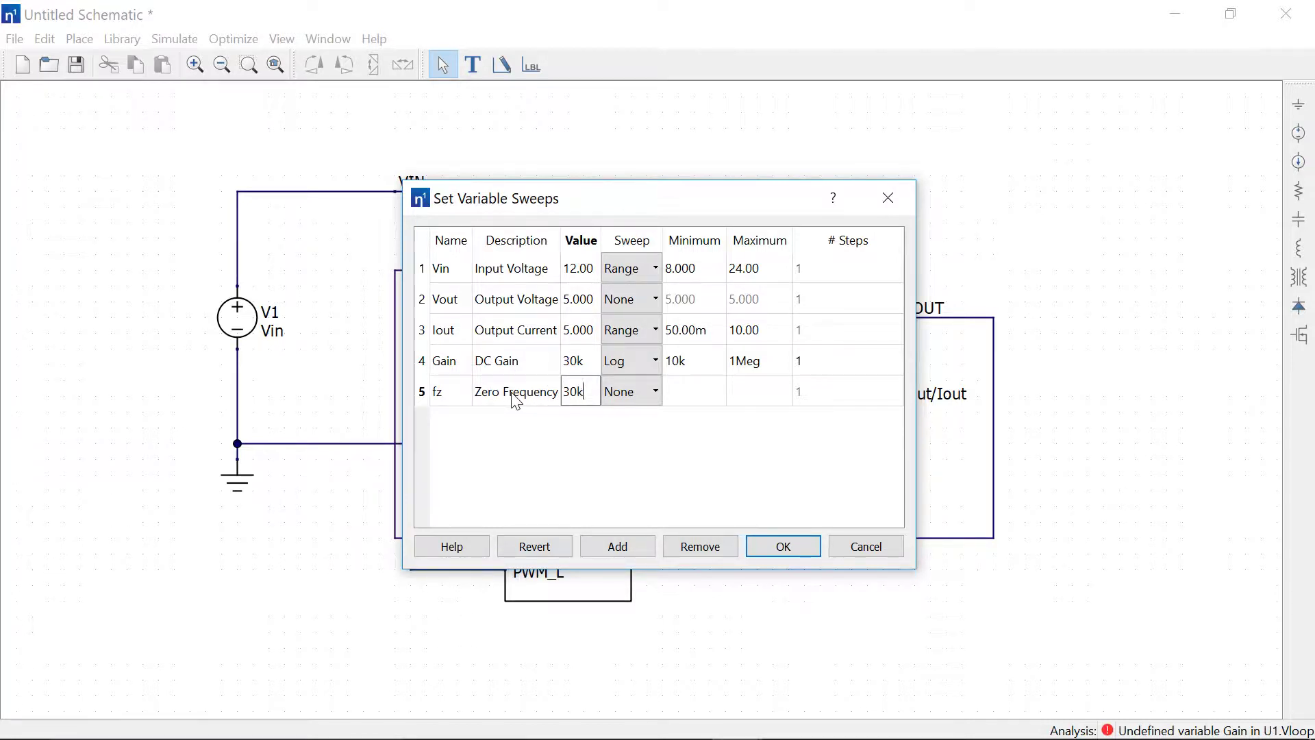
type("30k")
left_click(631, 391)
left_click(631, 464)
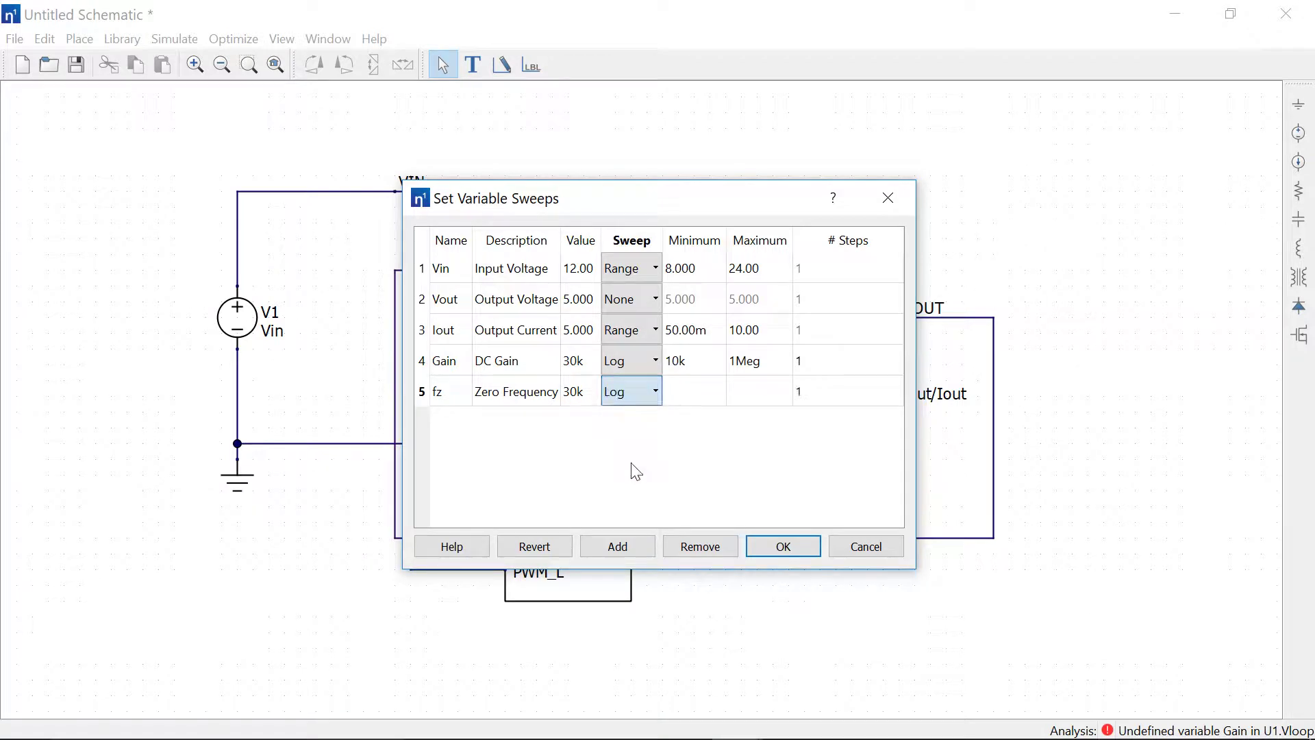
left_click(684, 402)
type("10k")
key("Tab")
type("10k")
type("k")
left_click(773, 553)
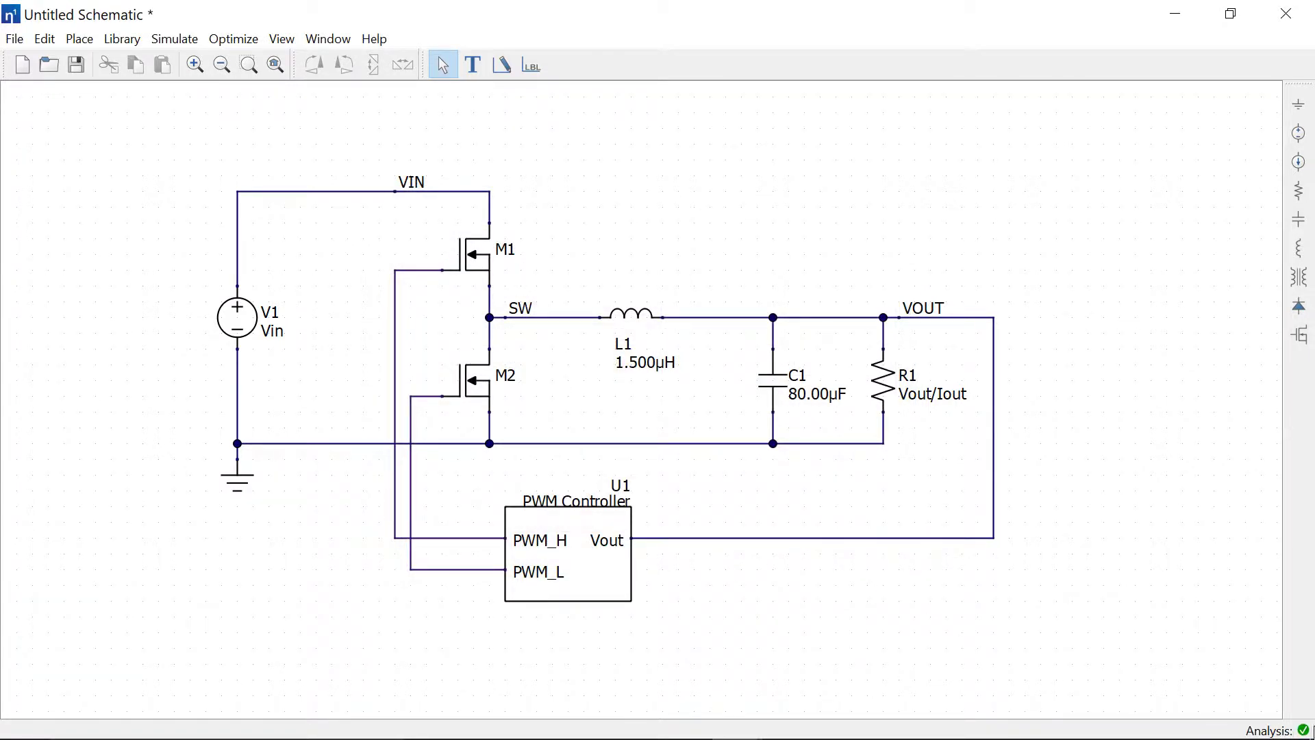
- Run a transient simulation to check the waveforms, and close its results
left_click(174, 43)
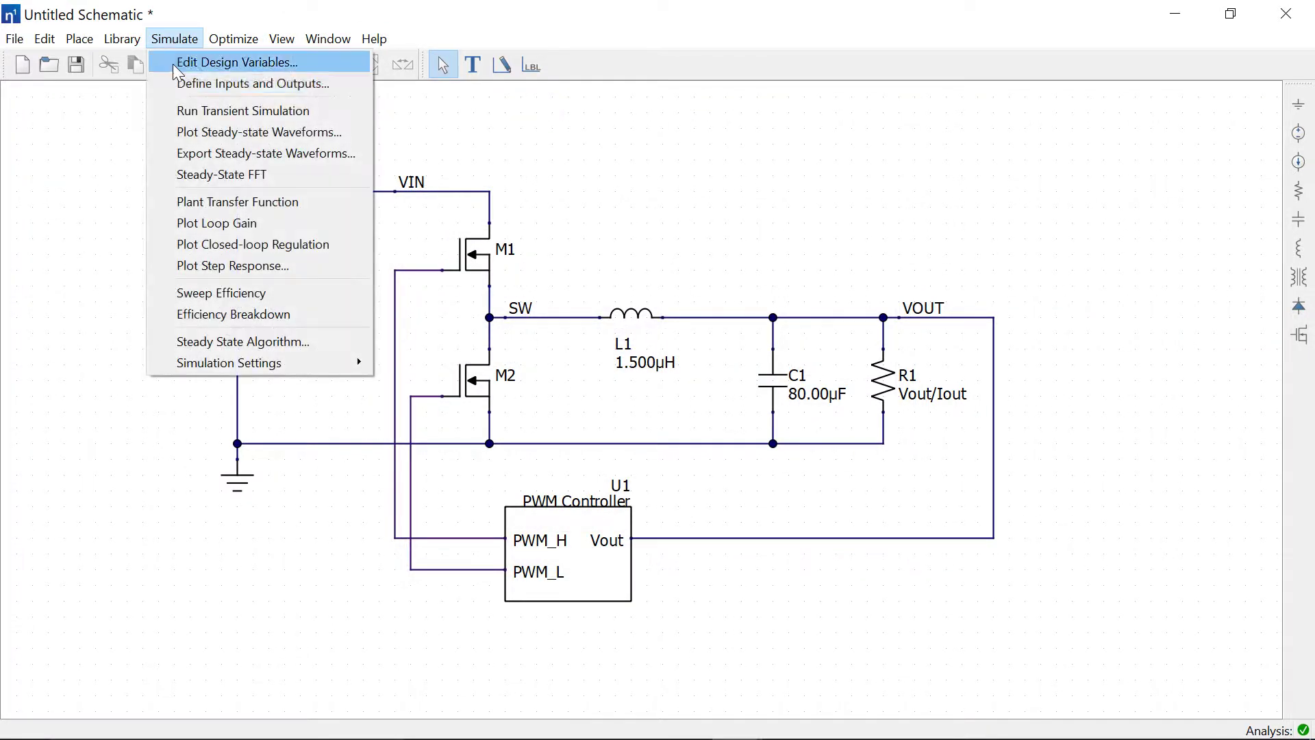
left_click(179, 111)
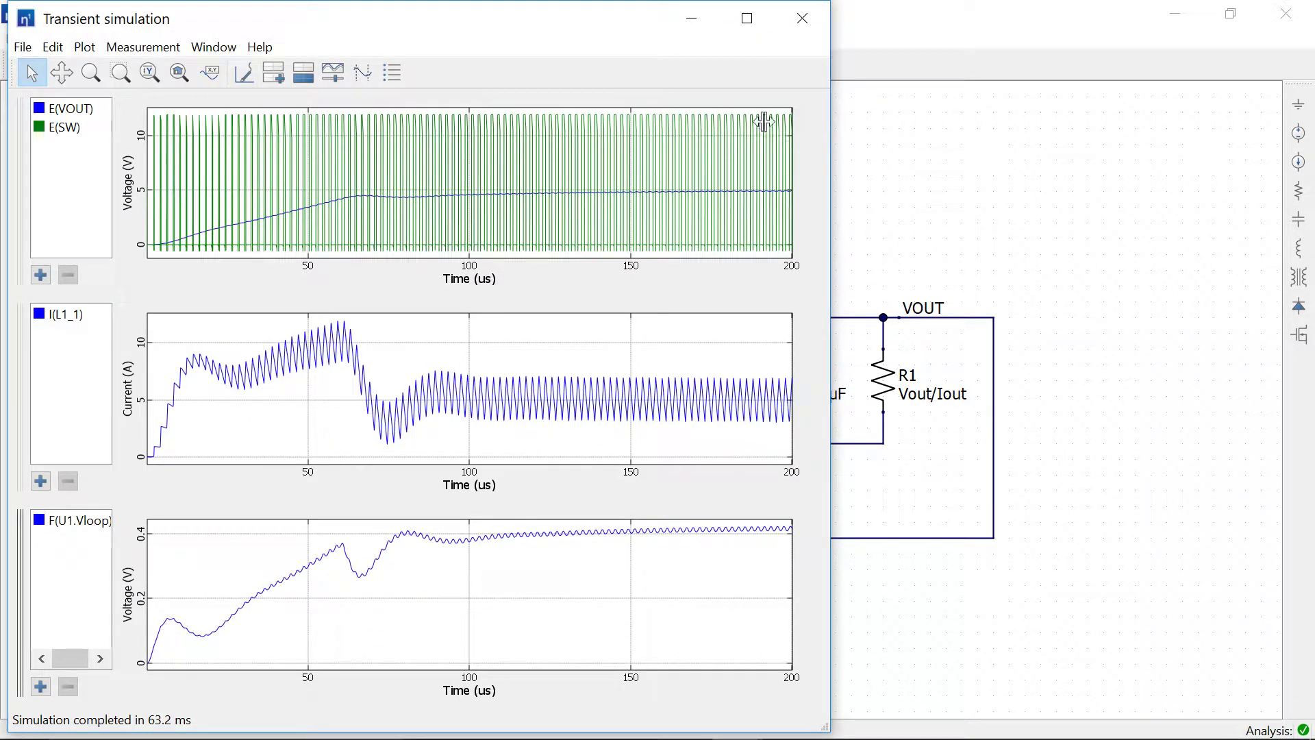
left_click(803, 18)
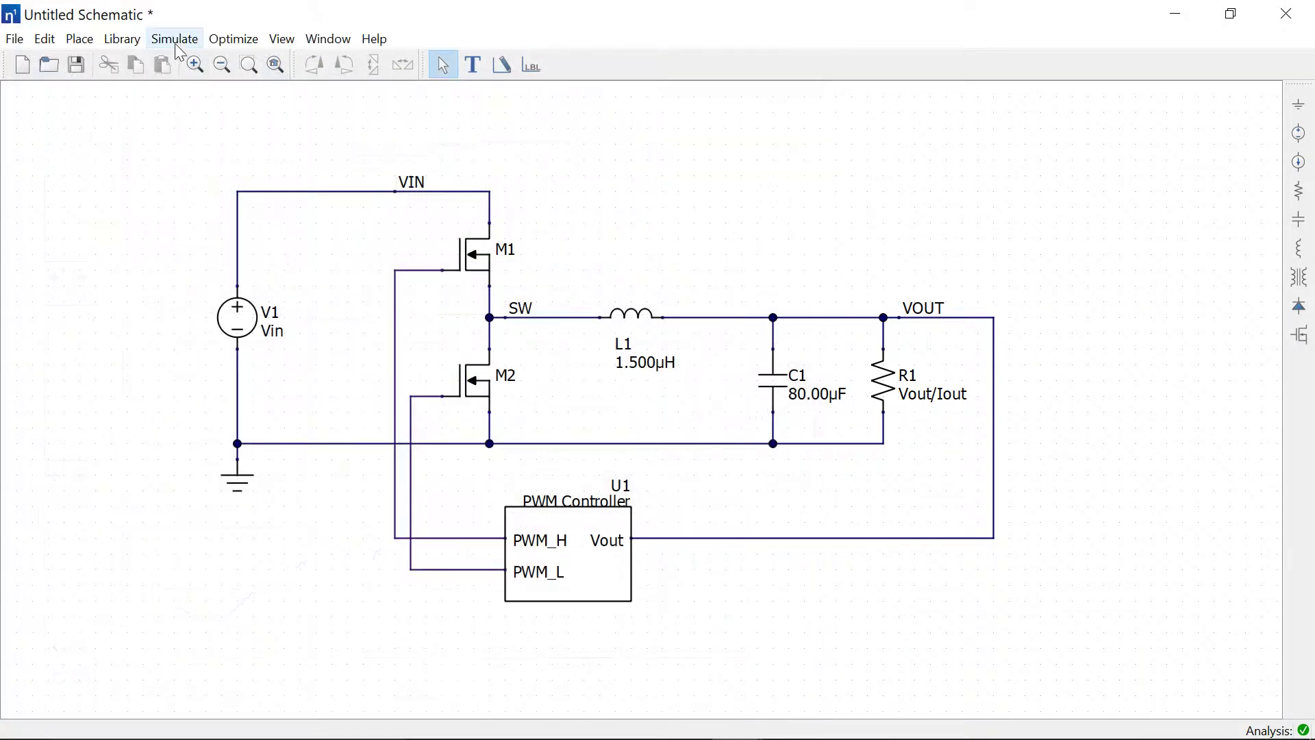
- Set up a step response on the design variable Iout with a step of 5 units and 100 µs simulation time per step
left_click(177, 45)
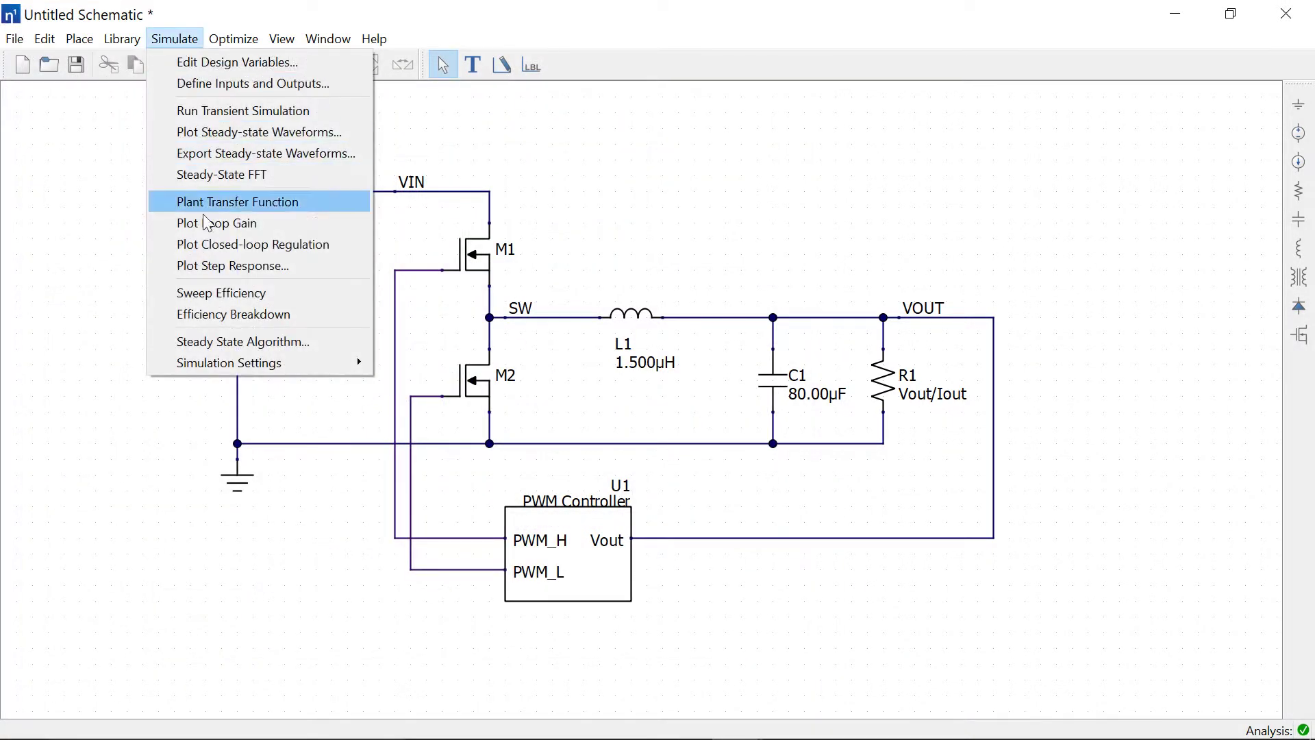
left_click(209, 266)
left_click(521, 352)
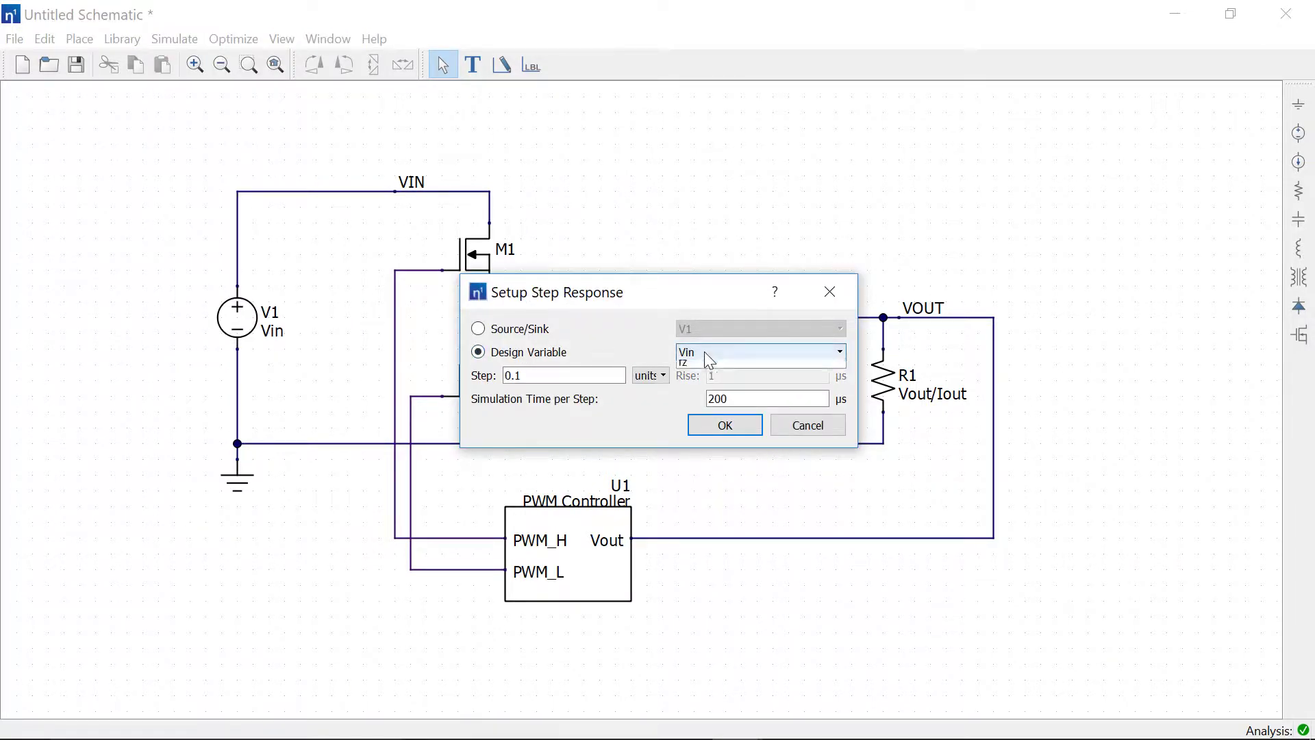
left_click(704, 351)
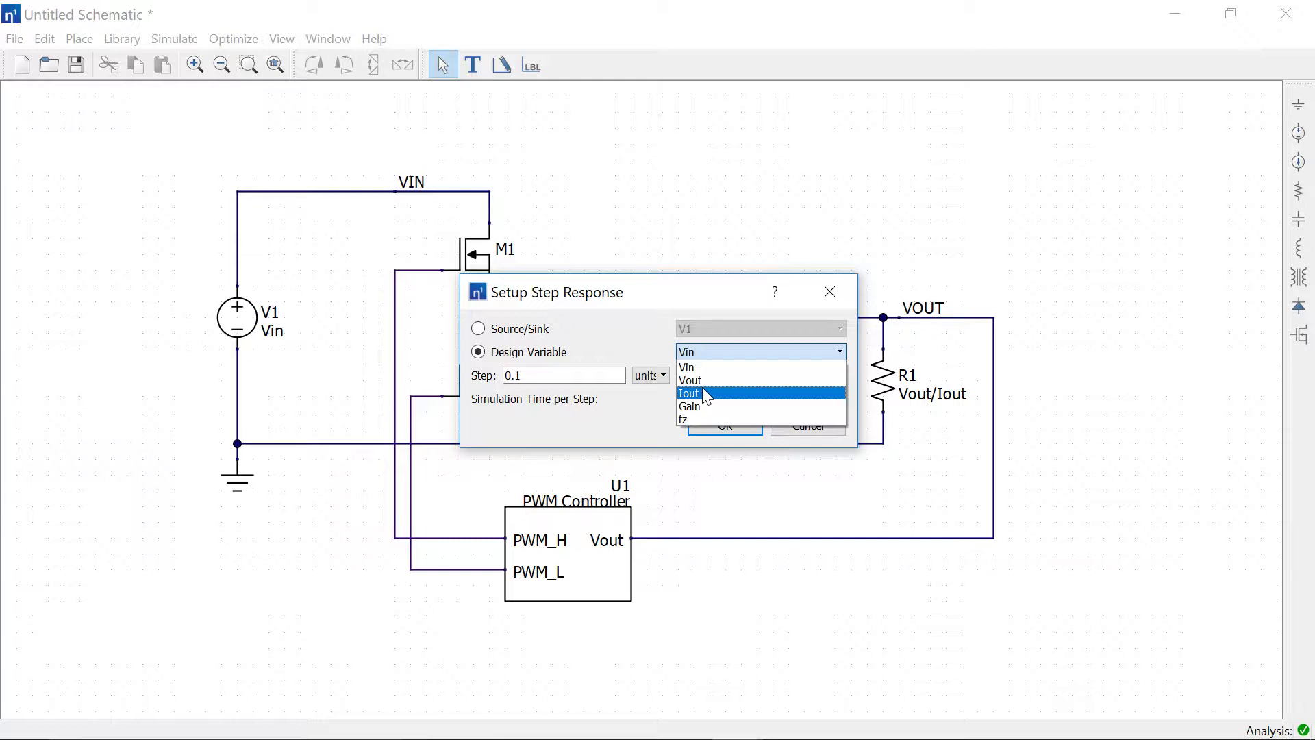
left_click(702, 388)
key("Tab")
type("5")
left_click_drag(731, 399, 690, 398)
type("100")
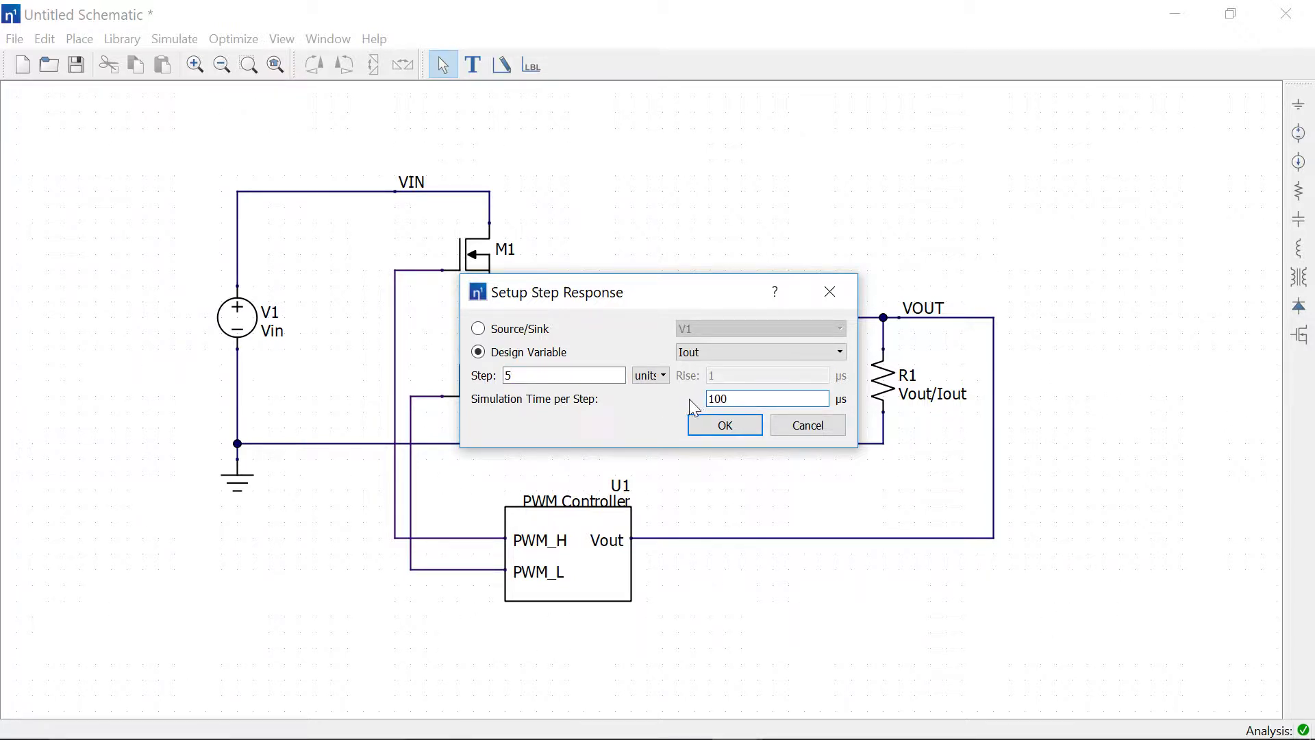
left_click(721, 427)
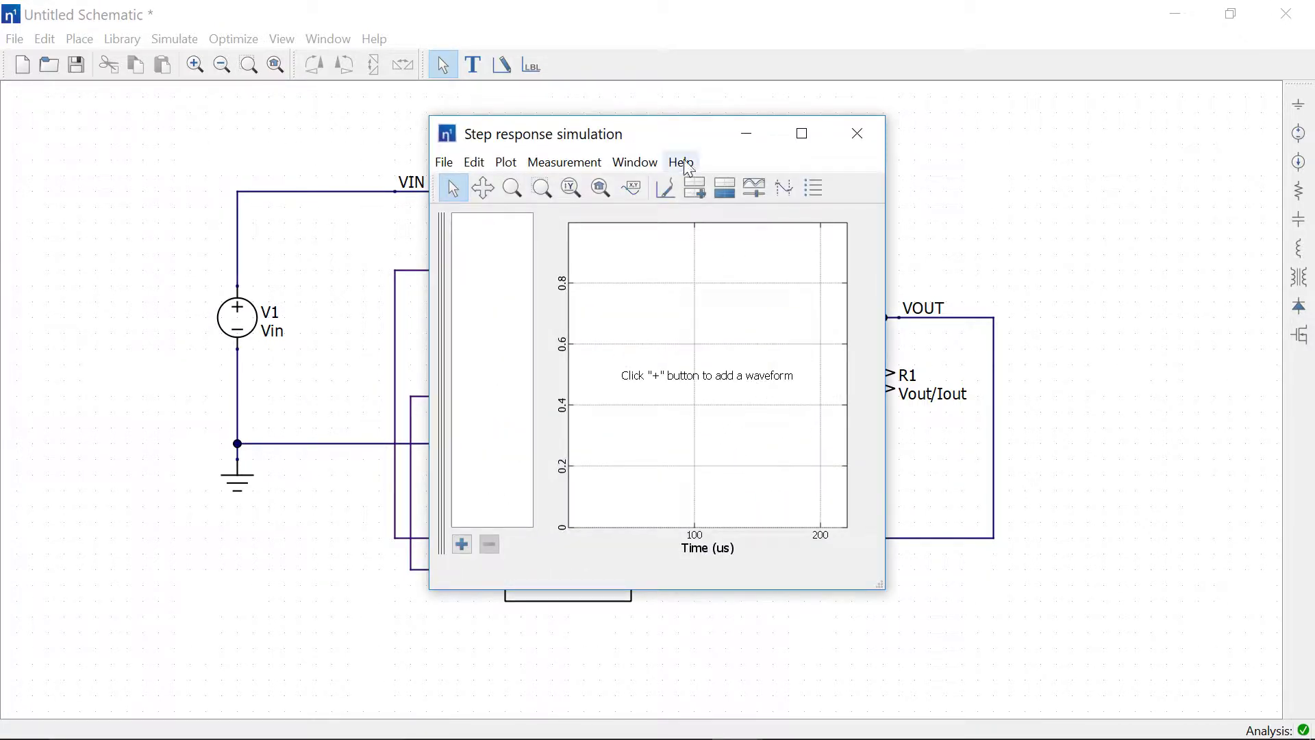
- Plot the VOUT voltage and the L1 inductor current in the step response simulation by probing the schematic
left_click_drag(663, 137, 305, 189)
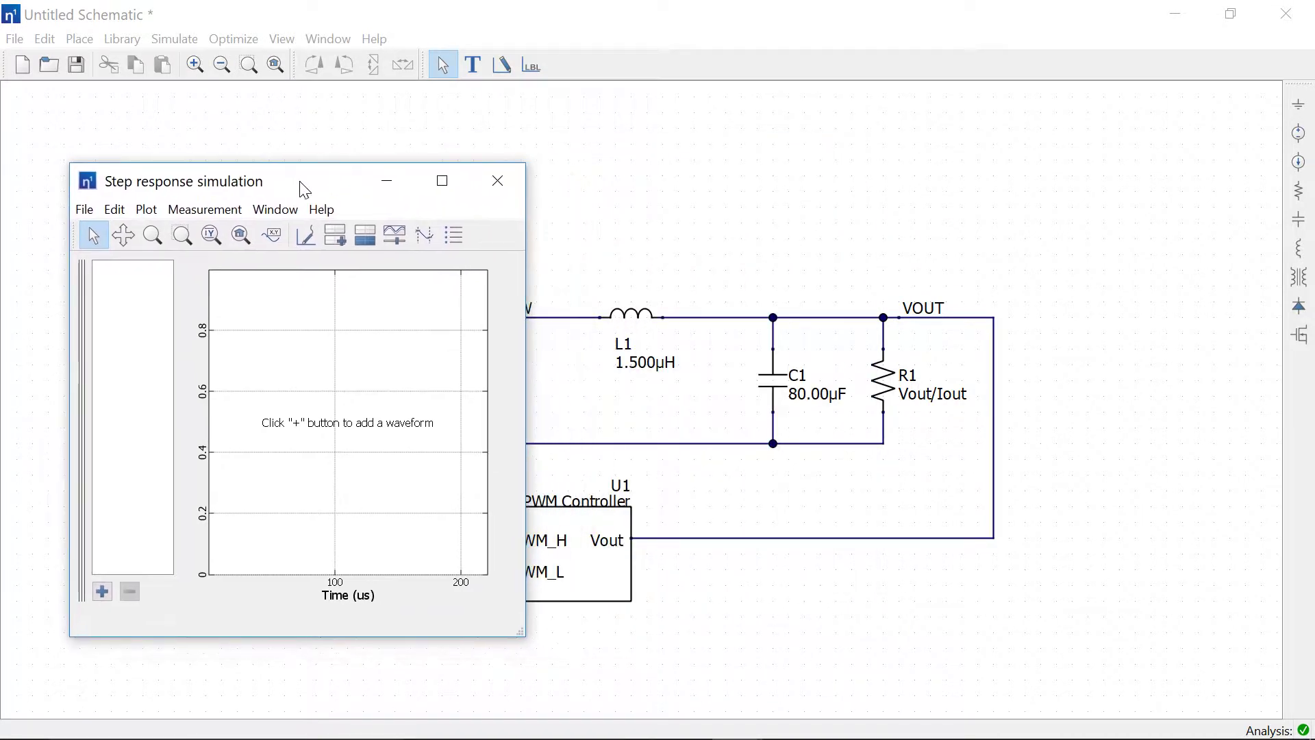
left_click(306, 235)
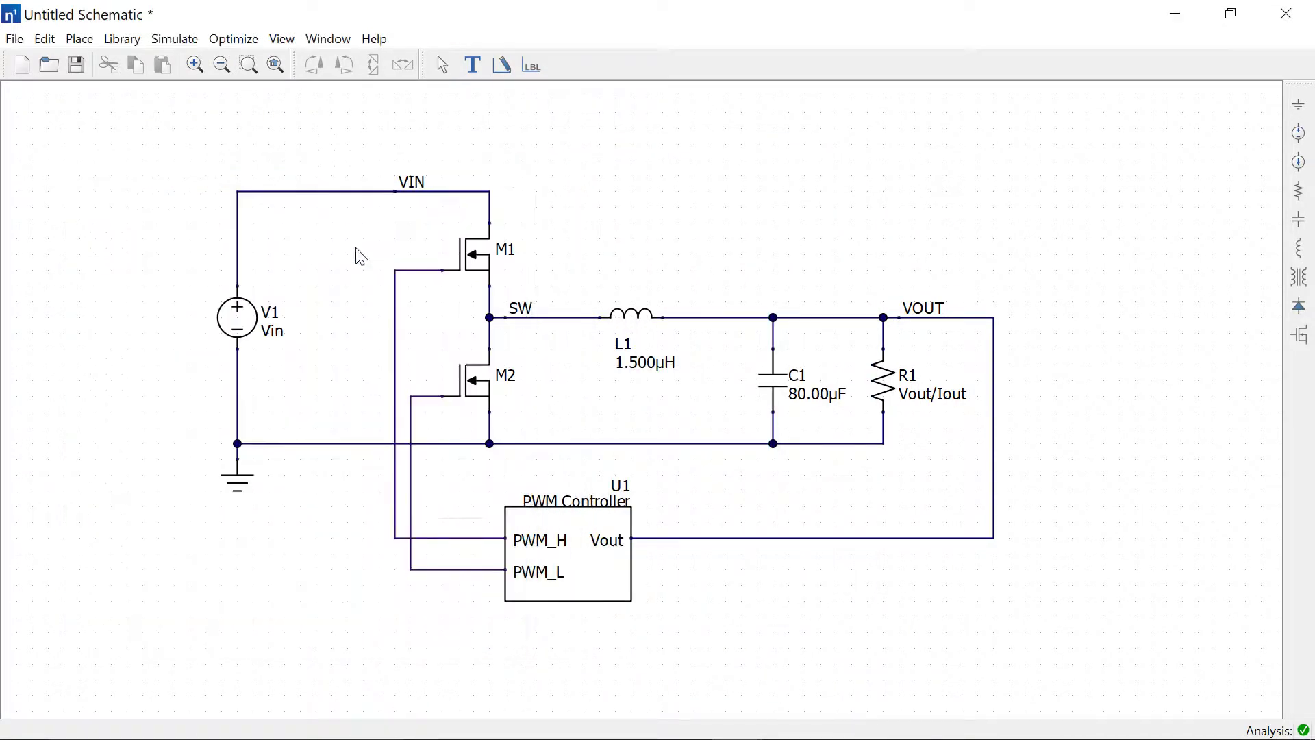
left_click(943, 326)
left_click(602, 329)
key("Escape")
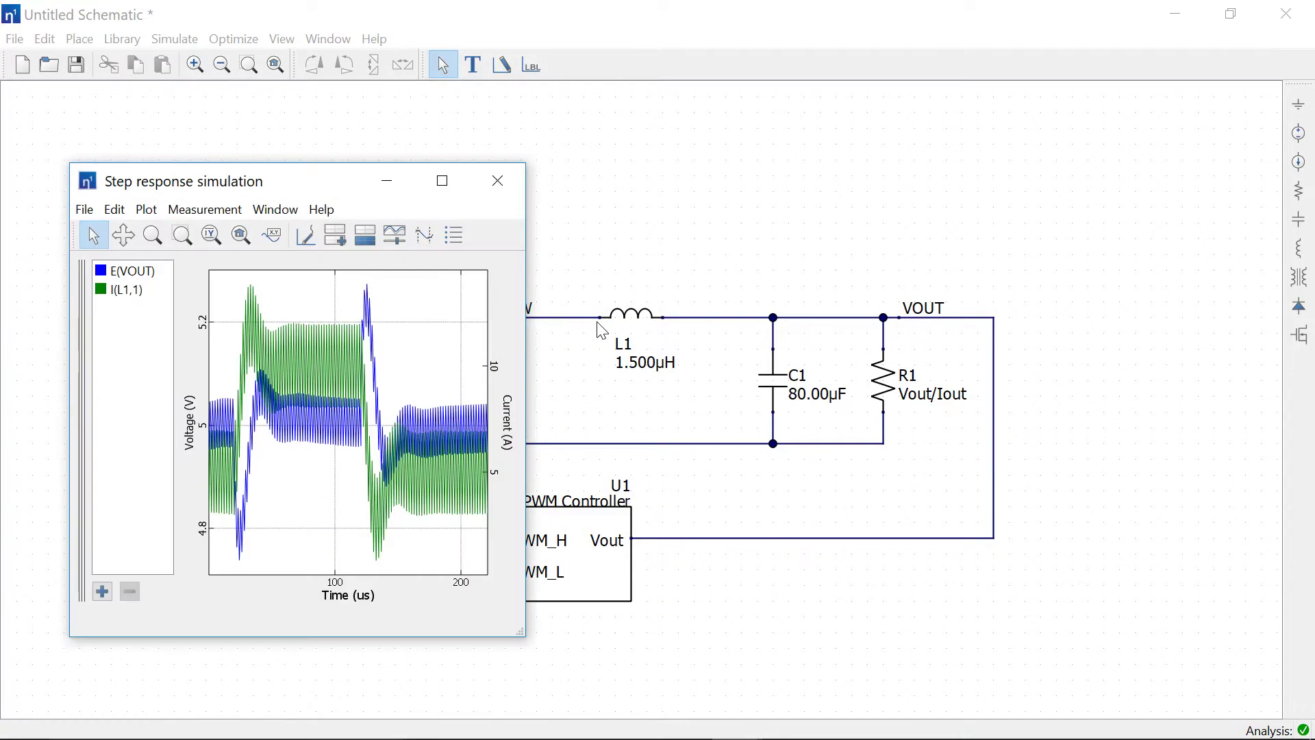
- Enlarge the step response window and highlight the inductor current and output voltage waveforms in turn
left_click_drag(525, 171, 1077, 220)
left_click_drag(662, 166, 687, 77)
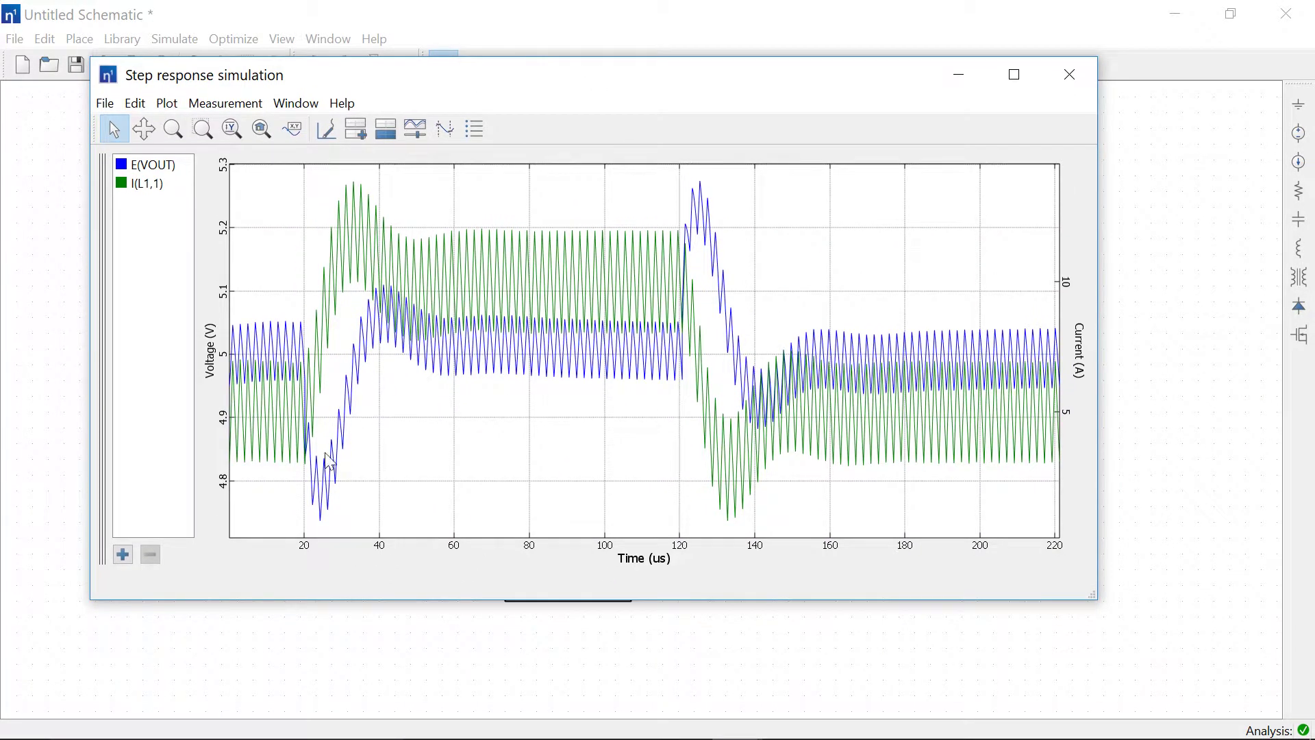
left_click(165, 191)
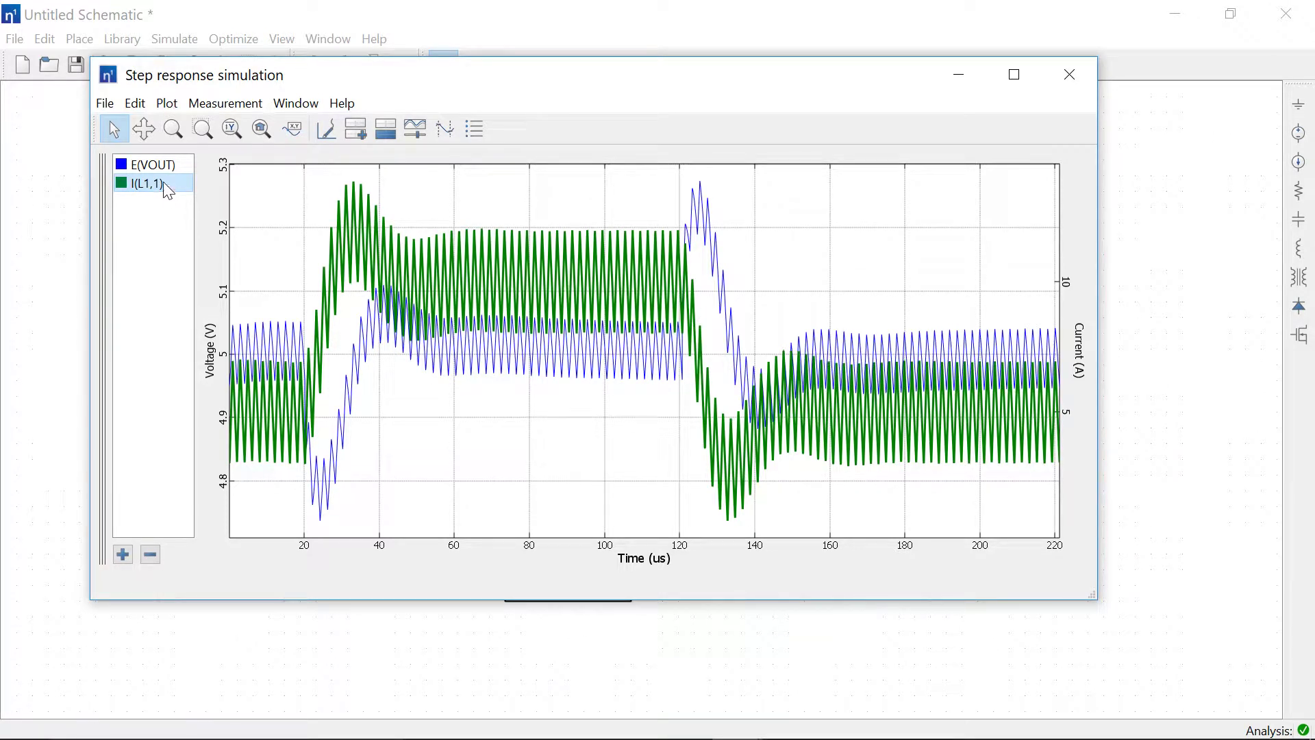
left_click(162, 167)
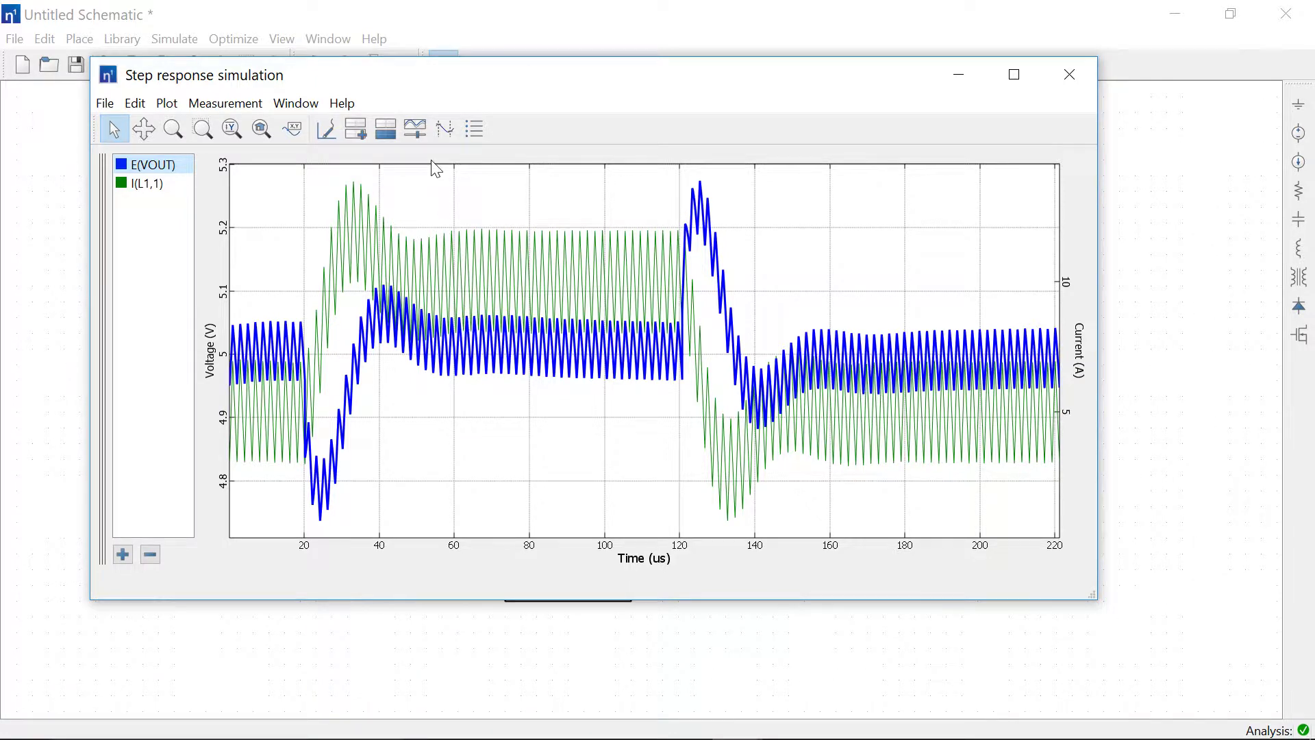
- Show the variable slider in an enlarged step response window, try a higher Vin, and set Vin back to 12
left_click(421, 137)
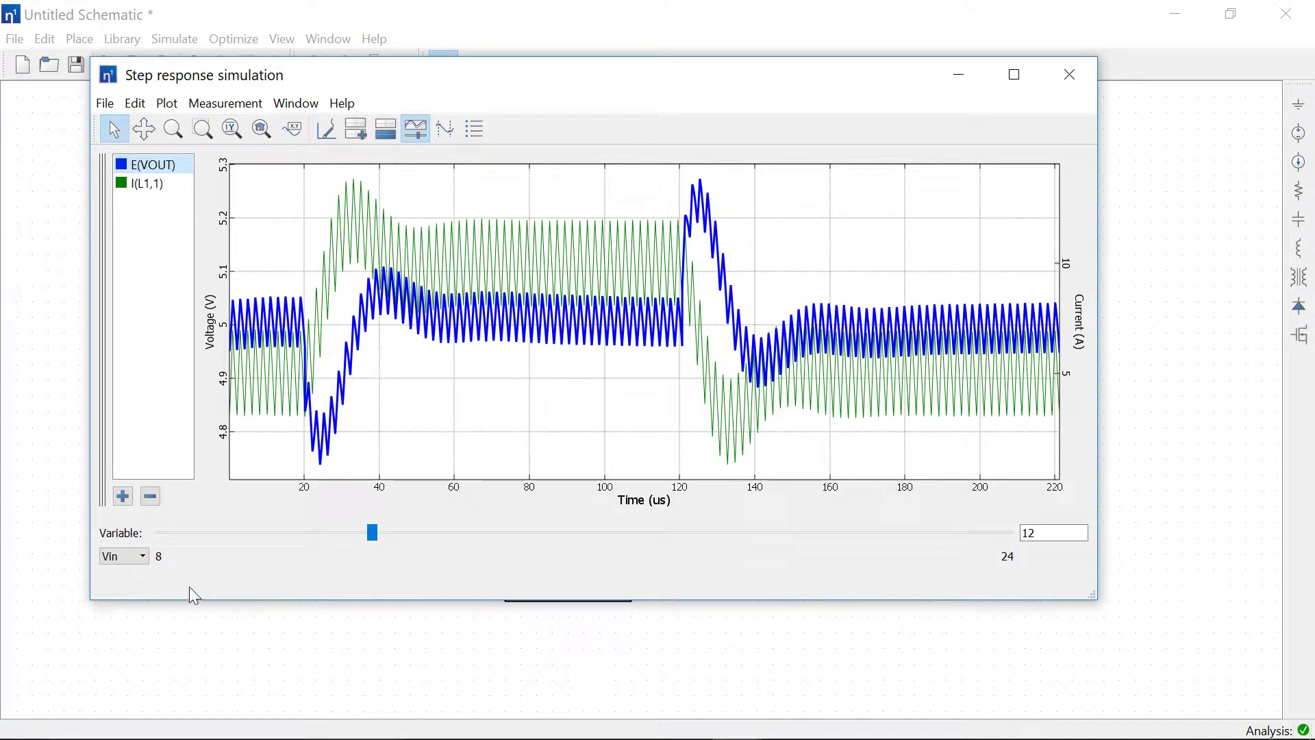
left_click_drag(332, 600, 331, 654)
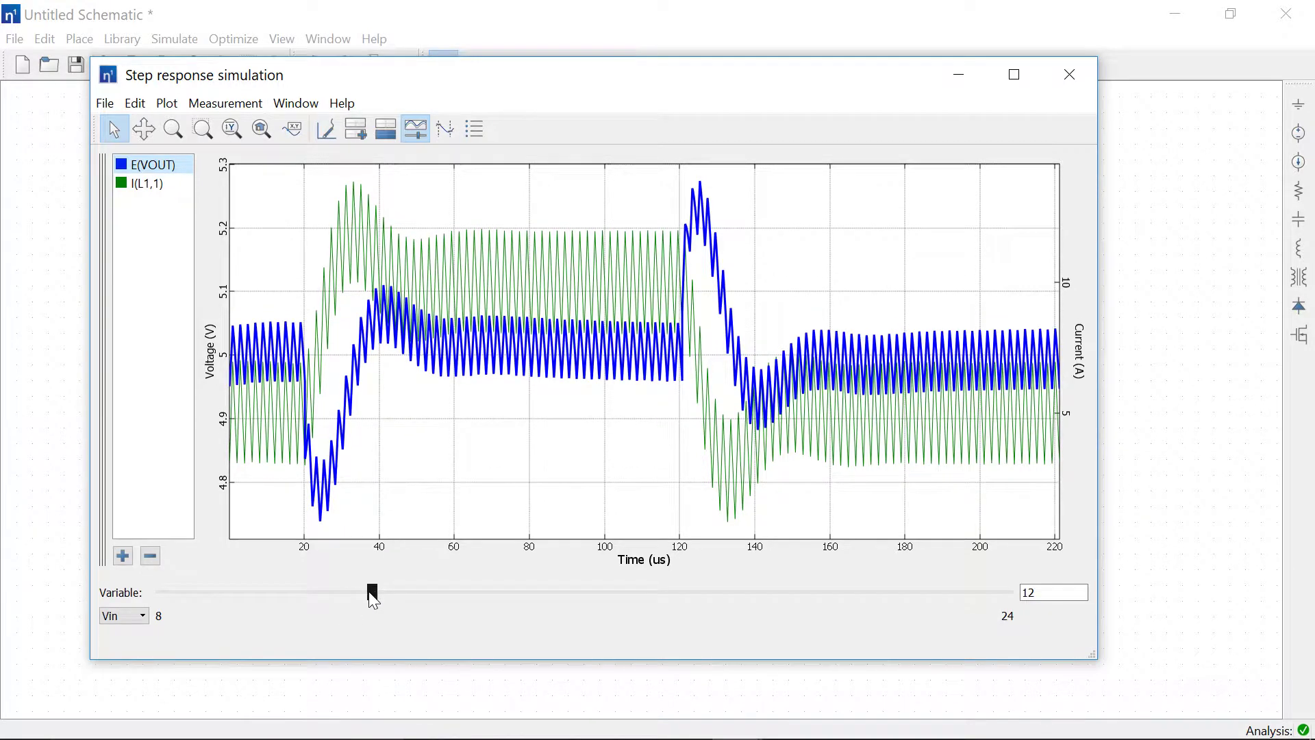
left_click_drag(371, 597, 401, 589)
left_click(1069, 593)
left_click_drag(1069, 593, 971, 599)
type("12")
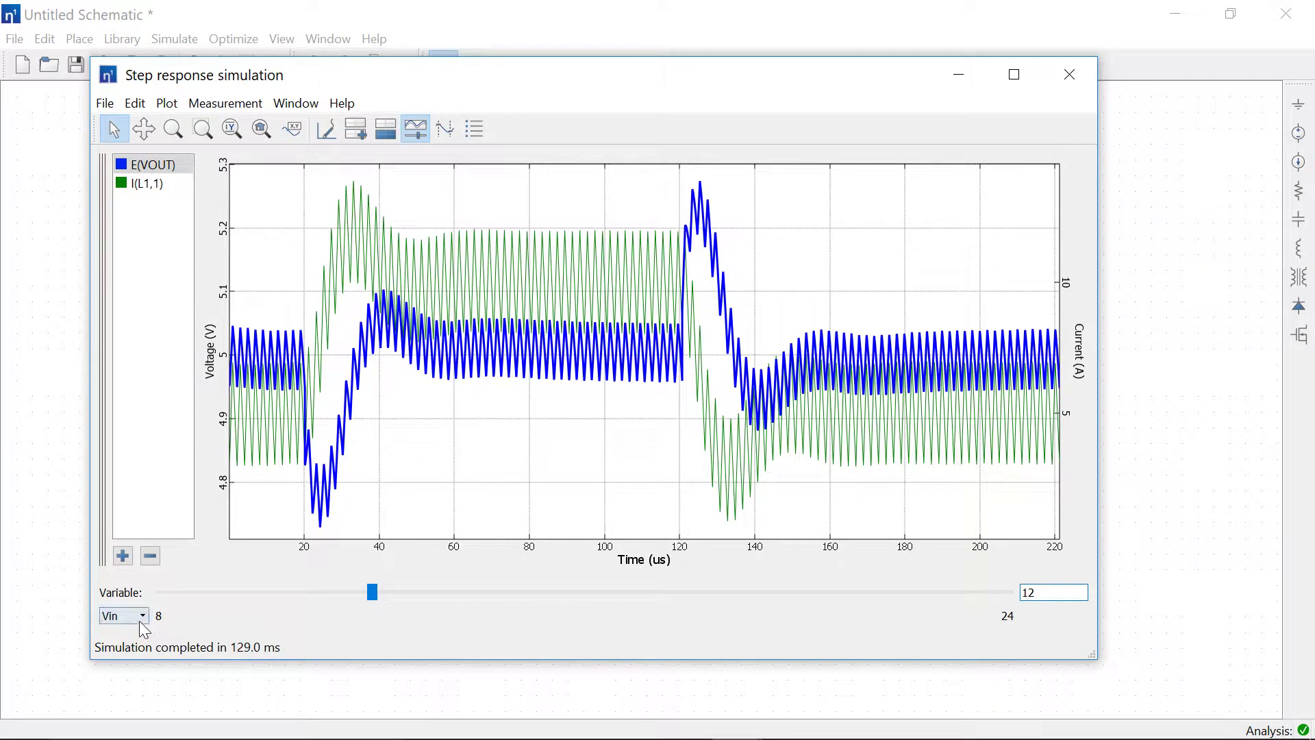
- Raise the Gain variable to about 147.231k in the step response simulation
left_click(139, 616)
left_click(130, 671)
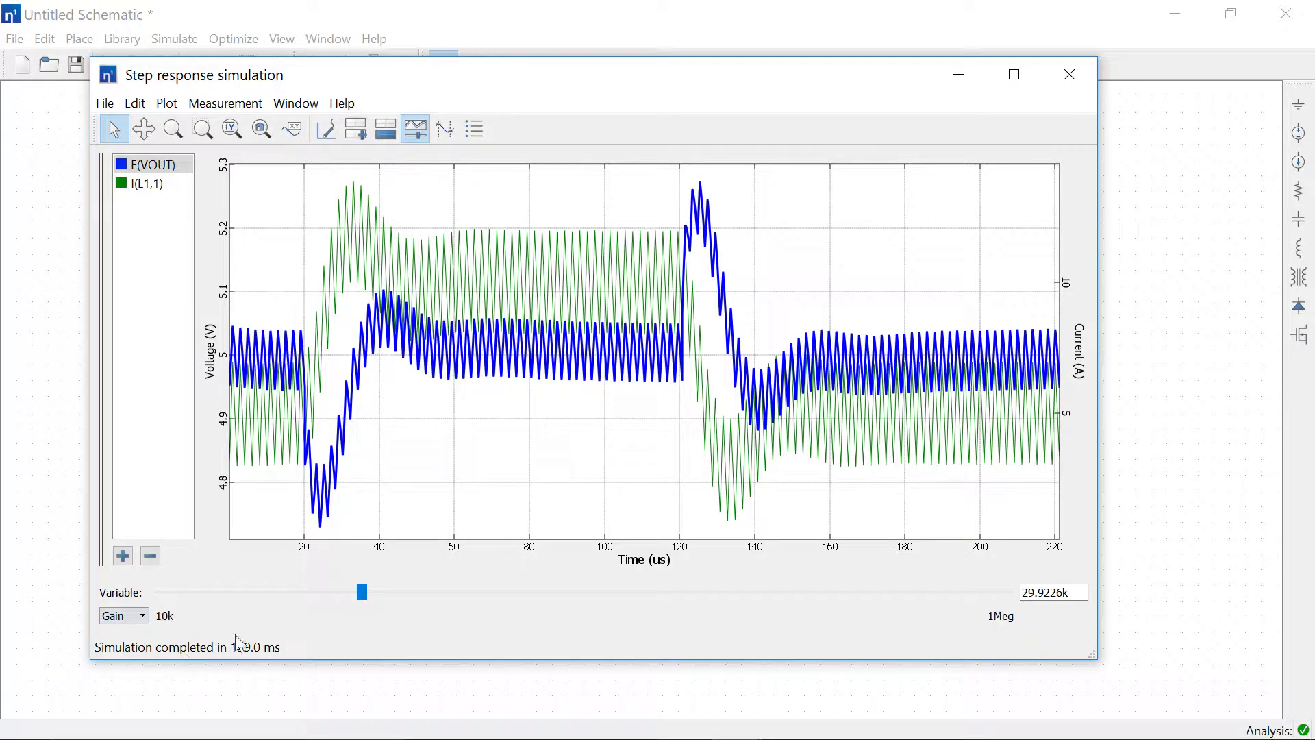
left_click_drag(368, 596, 655, 593)
- Raise the fz variable to about 46.5586k and close the step response plot, saving the changed variables to the schematic
left_click(123, 616)
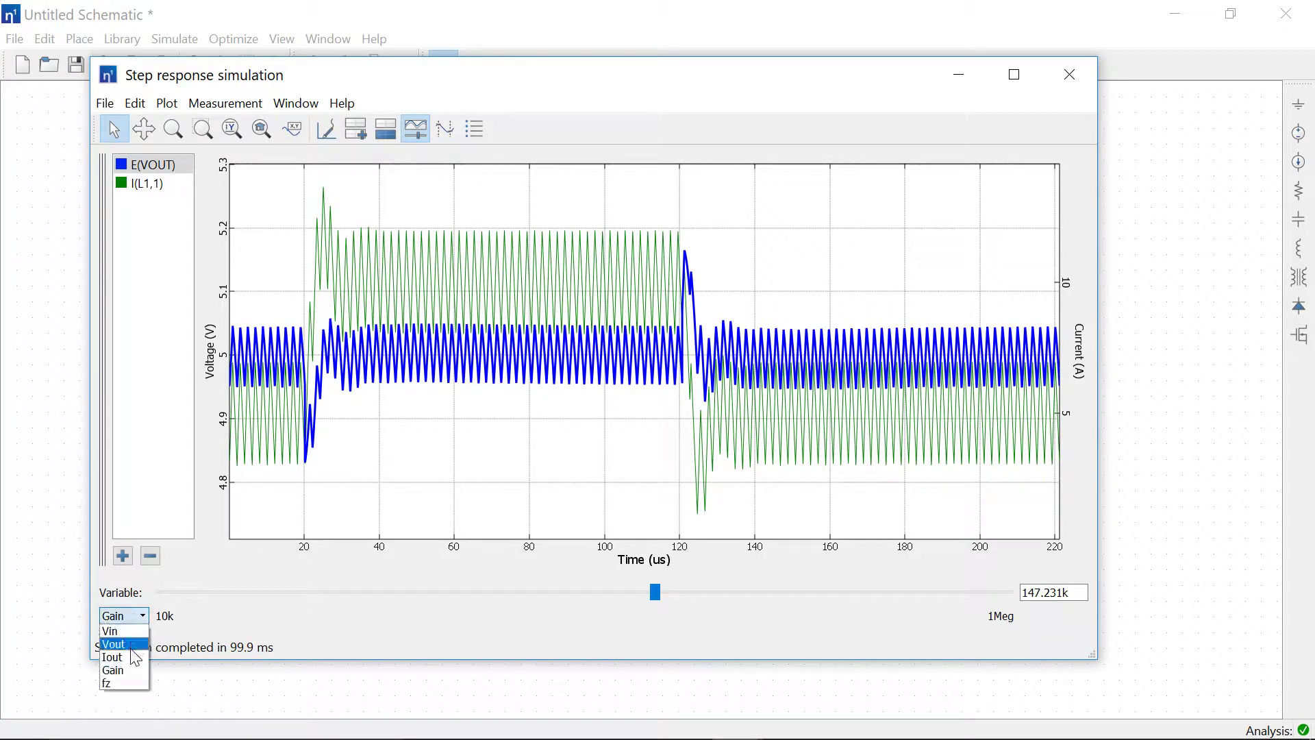
left_click(124, 683)
left_click_drag(566, 595, 727, 594)
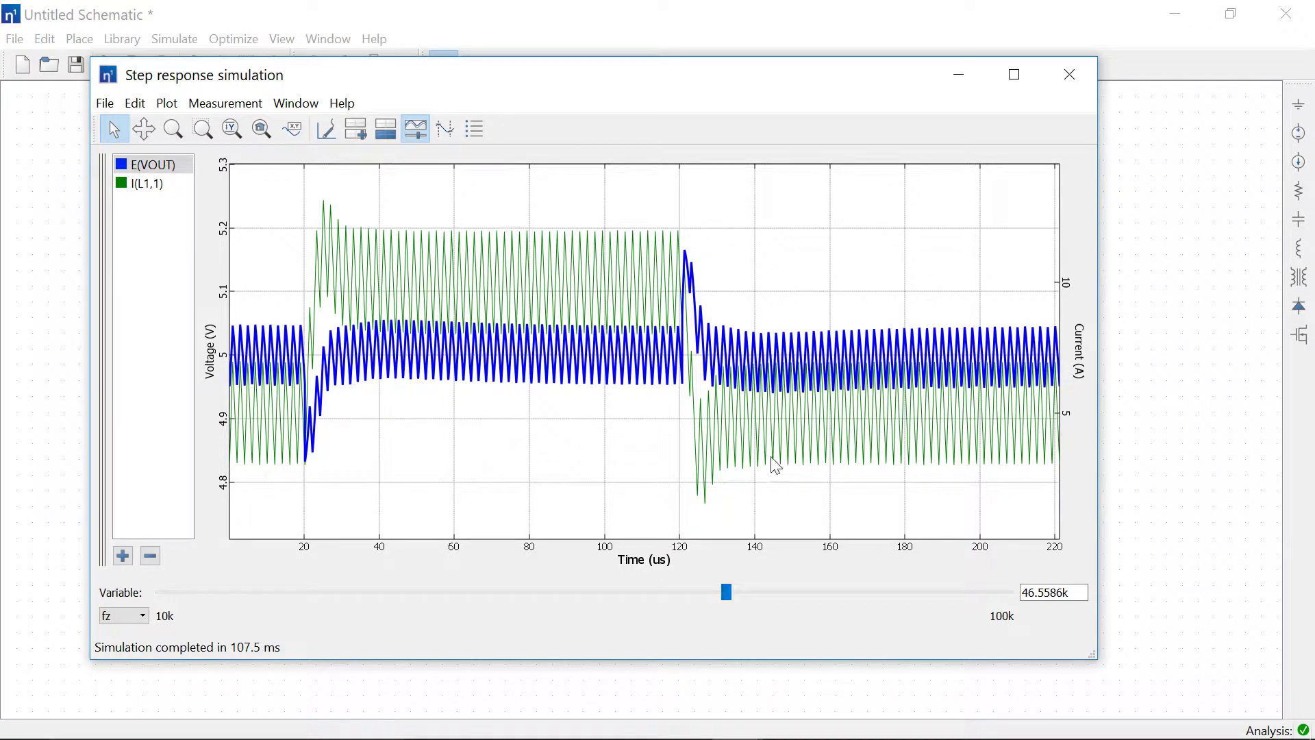
left_click(1089, 88)
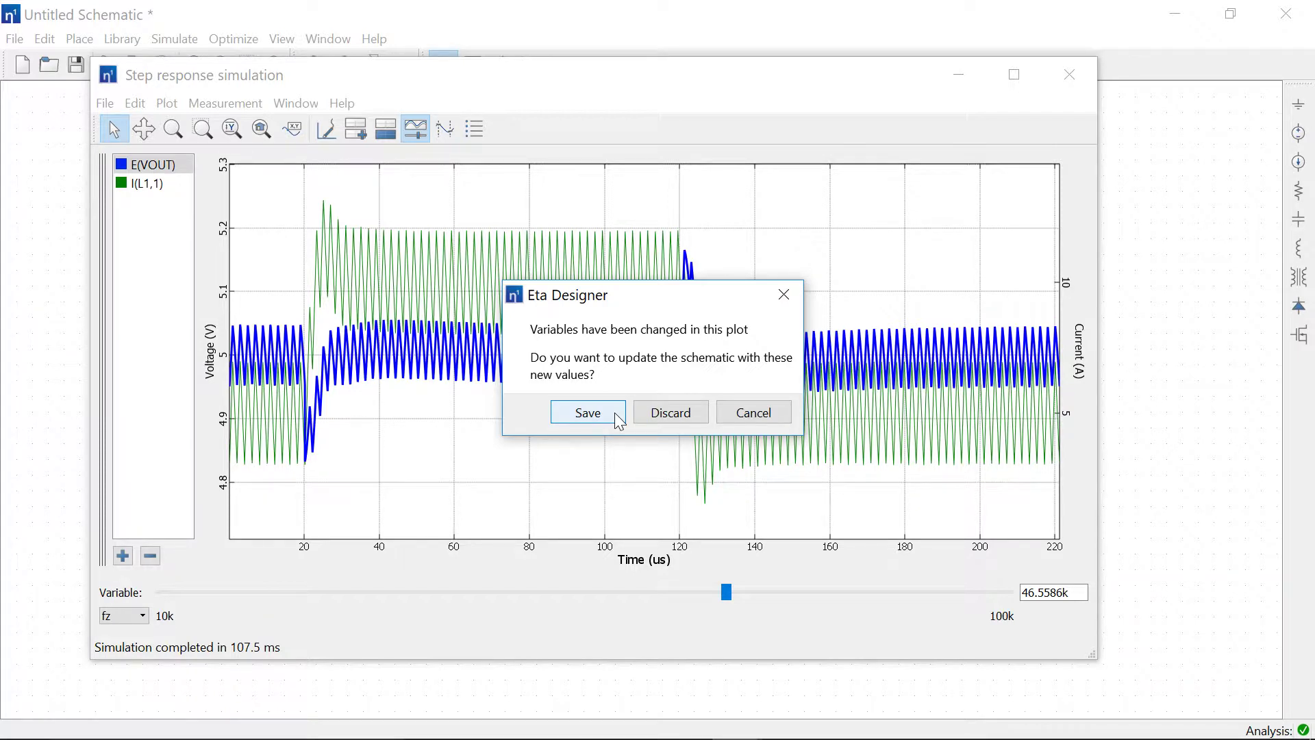
left_click(590, 412)
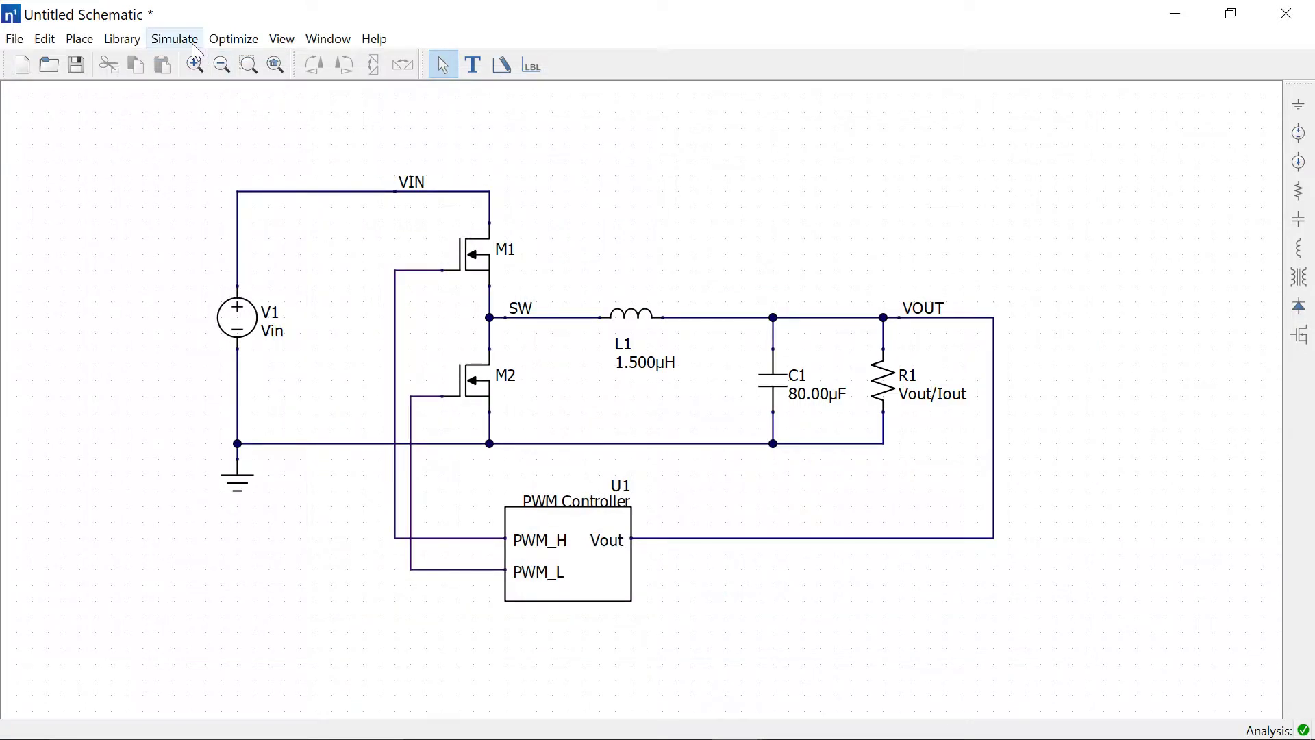
- Review the ideal model parameters of MOSFET M2 without changing them
left_click(193, 46)
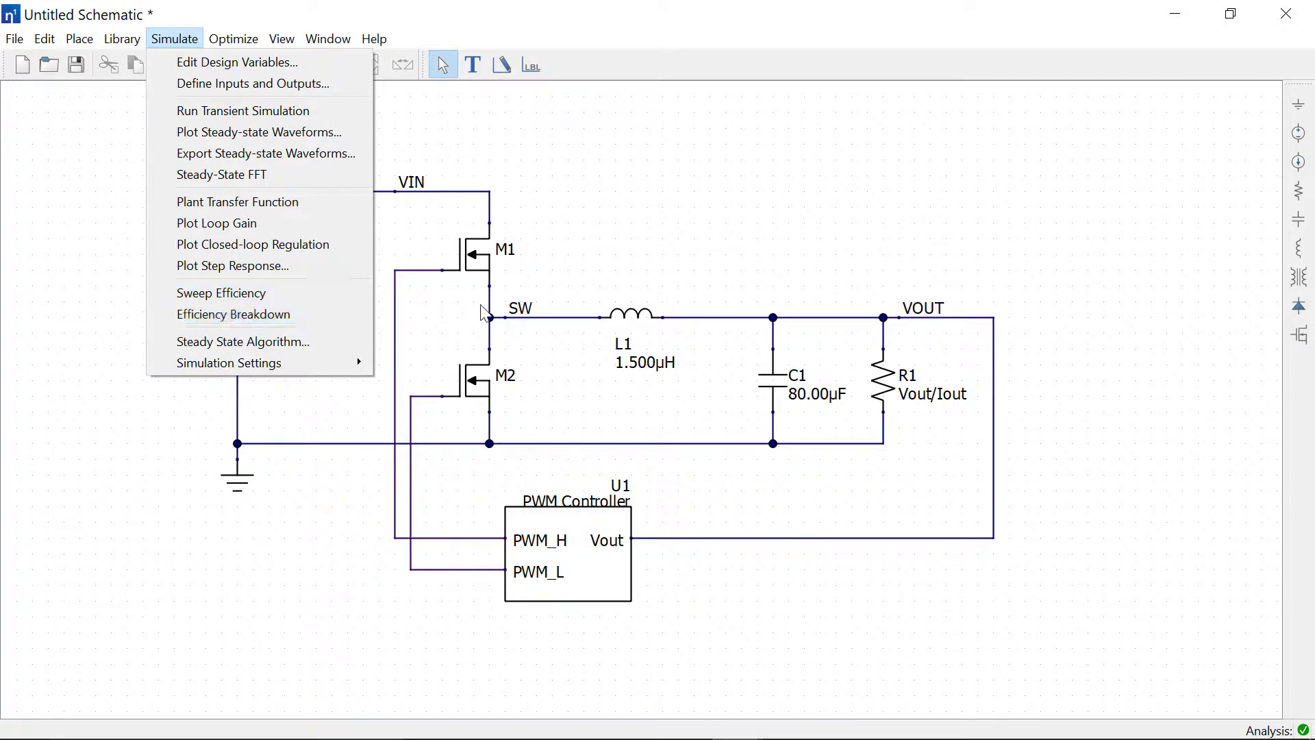
left_click(468, 341)
double_click(479, 387)
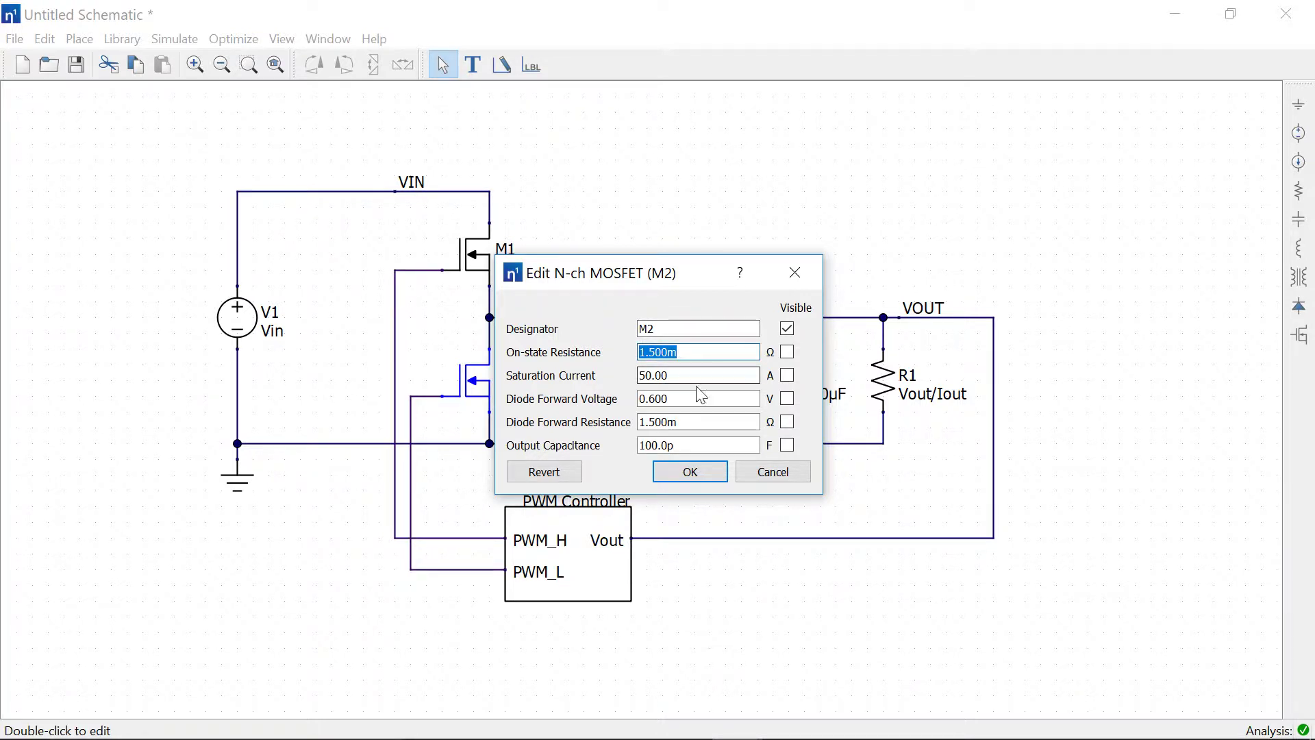
left_click(745, 473)
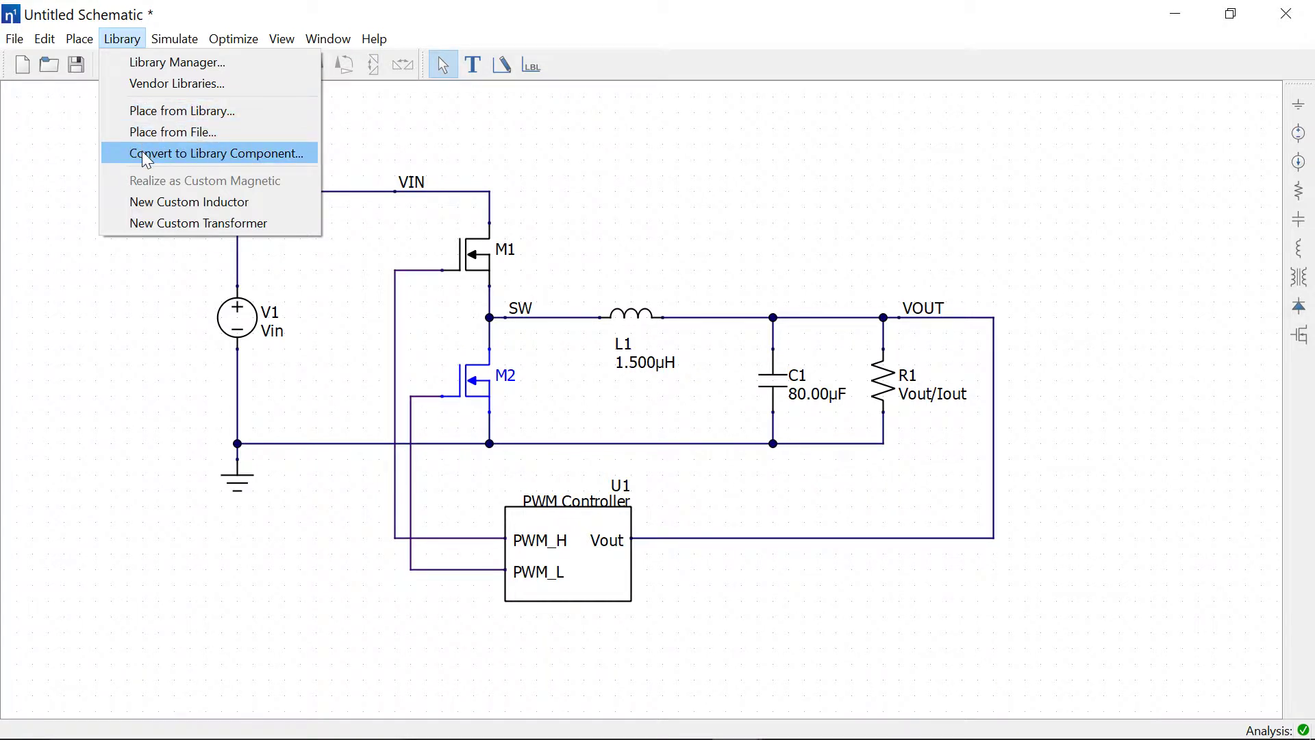
- Convert M2 to a library component and, in an enlarged transistor selection, set the upper limit of the Vds,max filter to 60
left_click(145, 153)
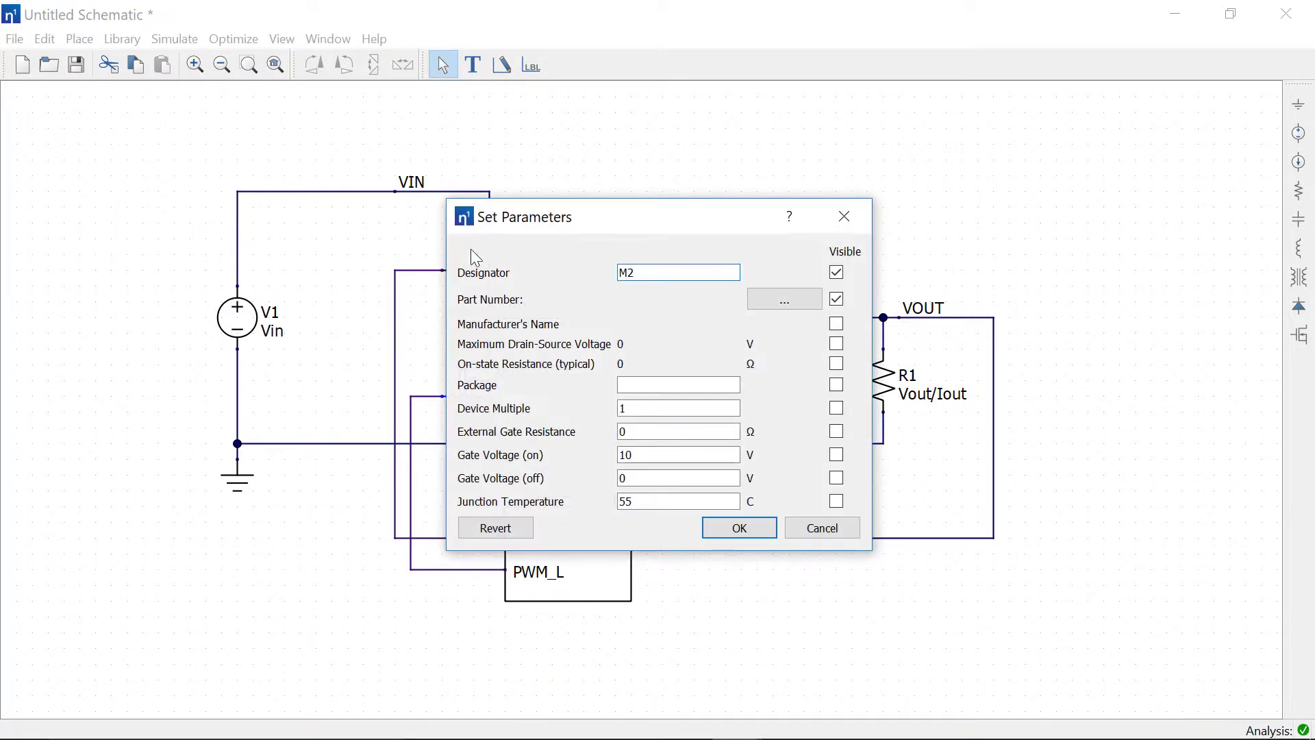
left_click(783, 299)
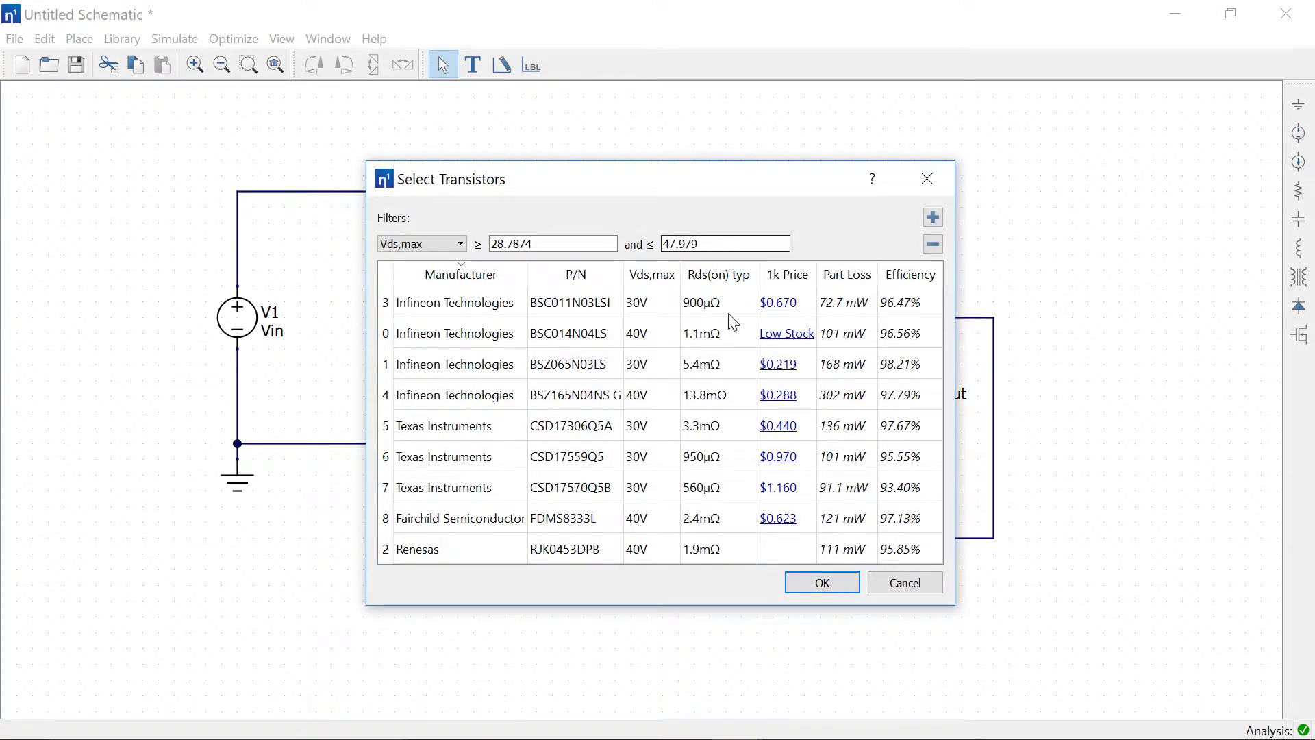
left_click_drag(708, 245, 658, 245)
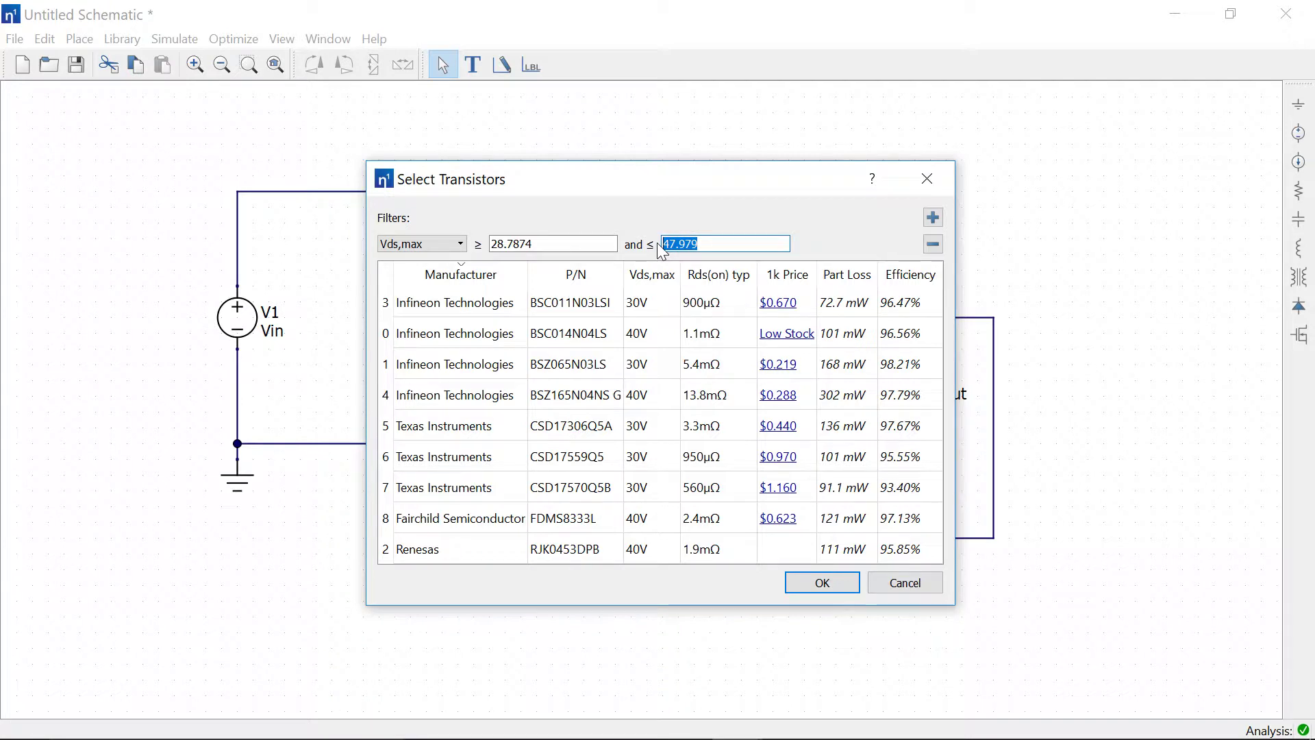
type("60")
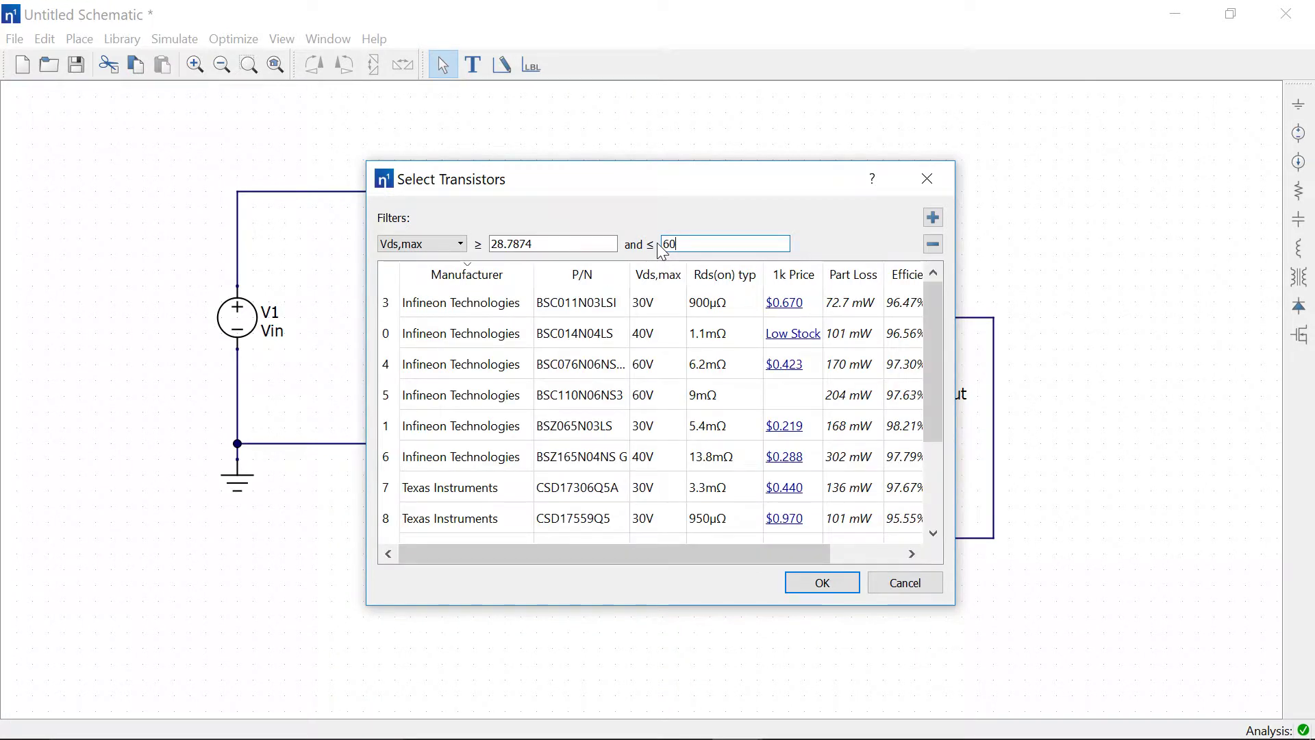
left_click_drag(957, 605, 1026, 687)
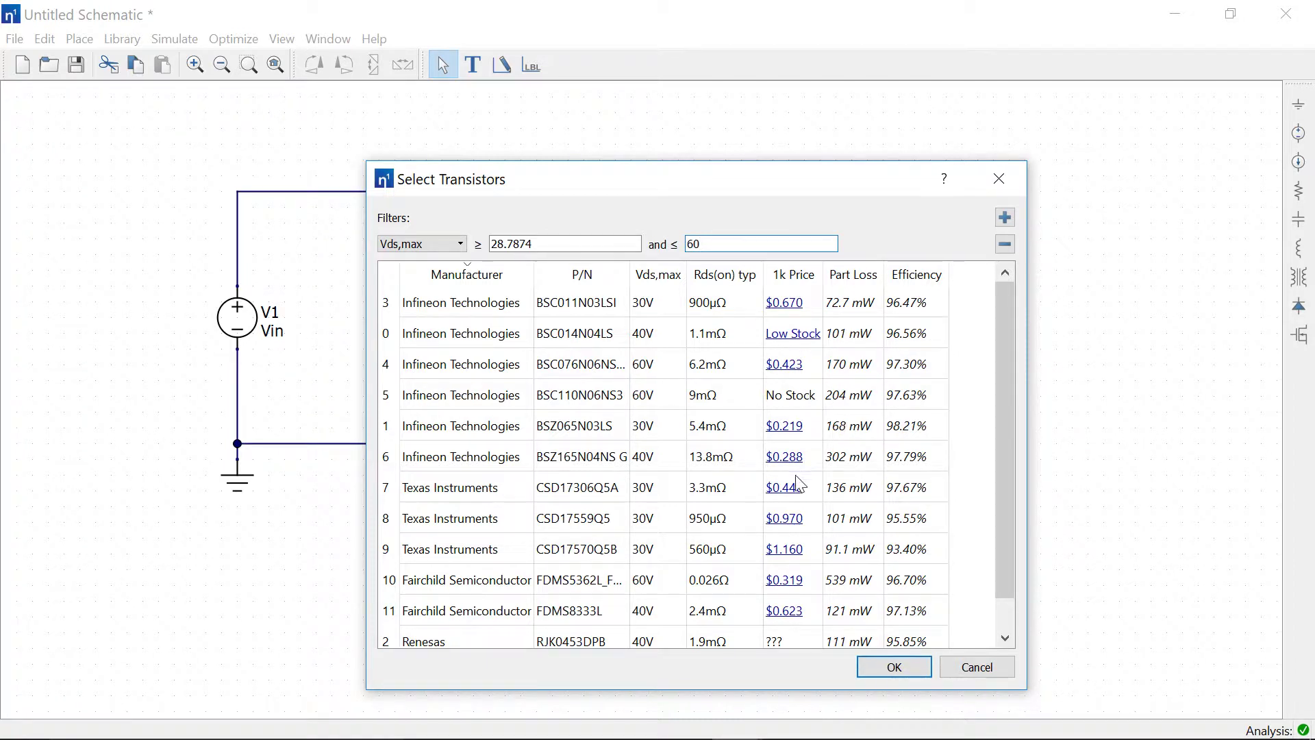
- Check transistor pricing, sort the parts by highest efficiency, and assign the BSZ065N03LS to M2
mouse_move(806, 493)
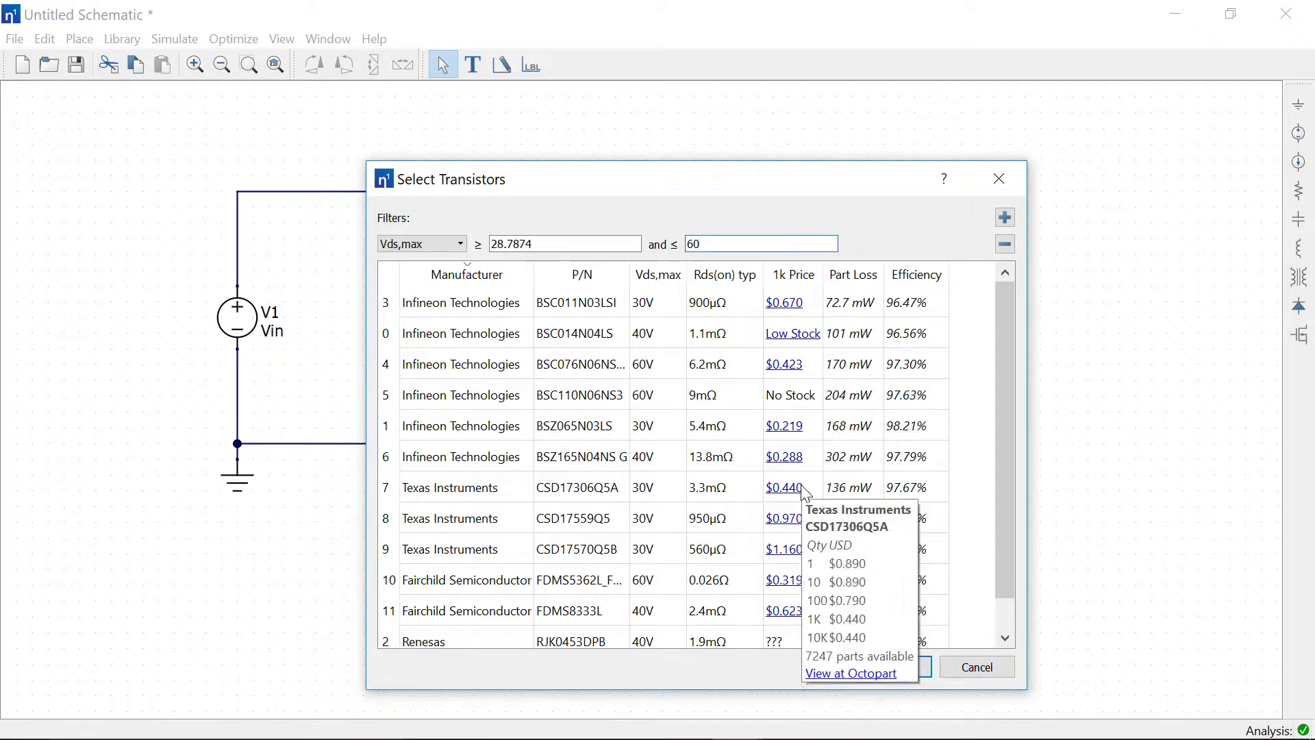
mouse_move(824, 356)
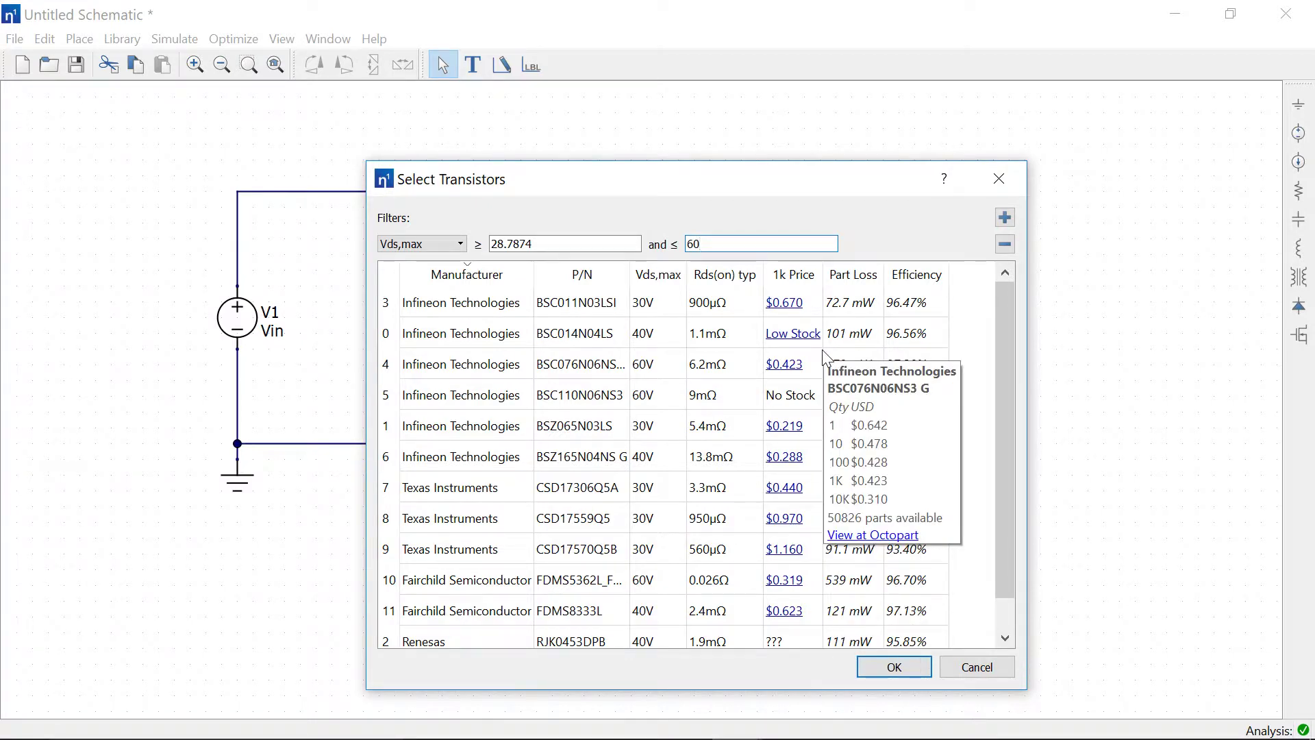
left_click(910, 285)
left_click(909, 285)
left_click(912, 309)
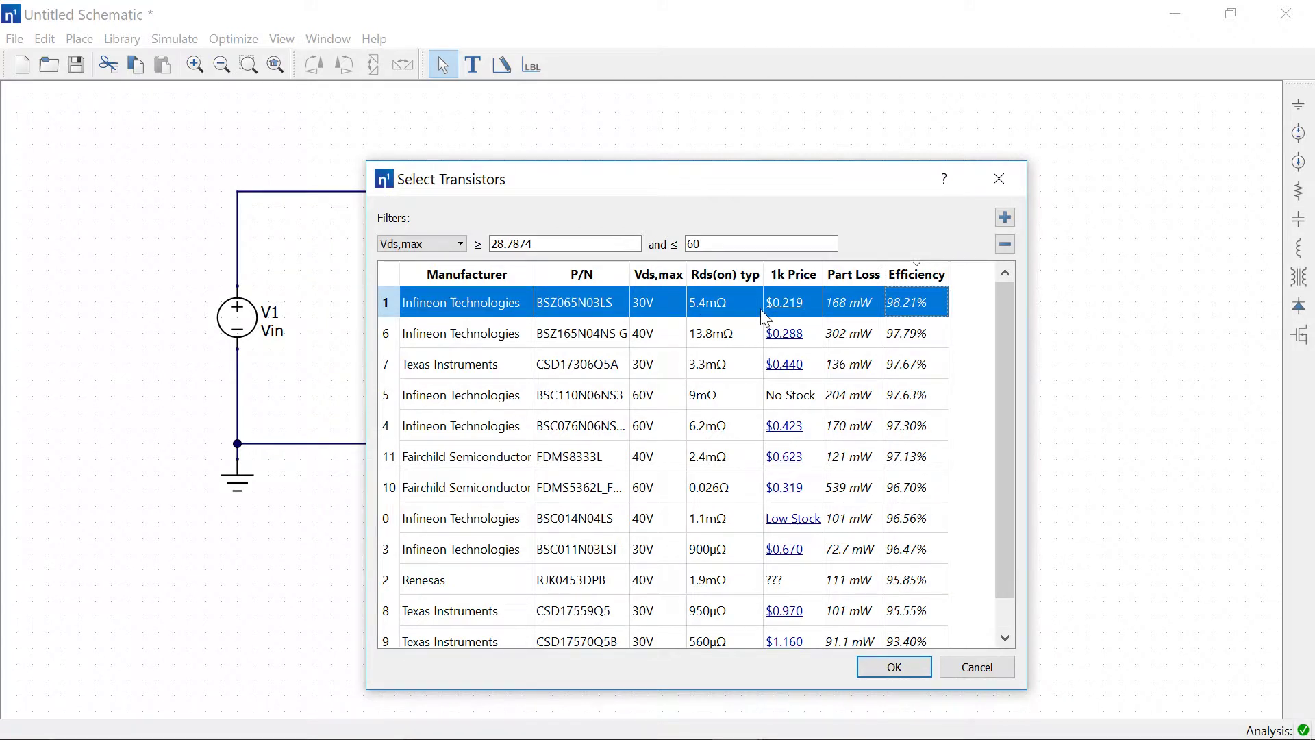
mouse_move(814, 310)
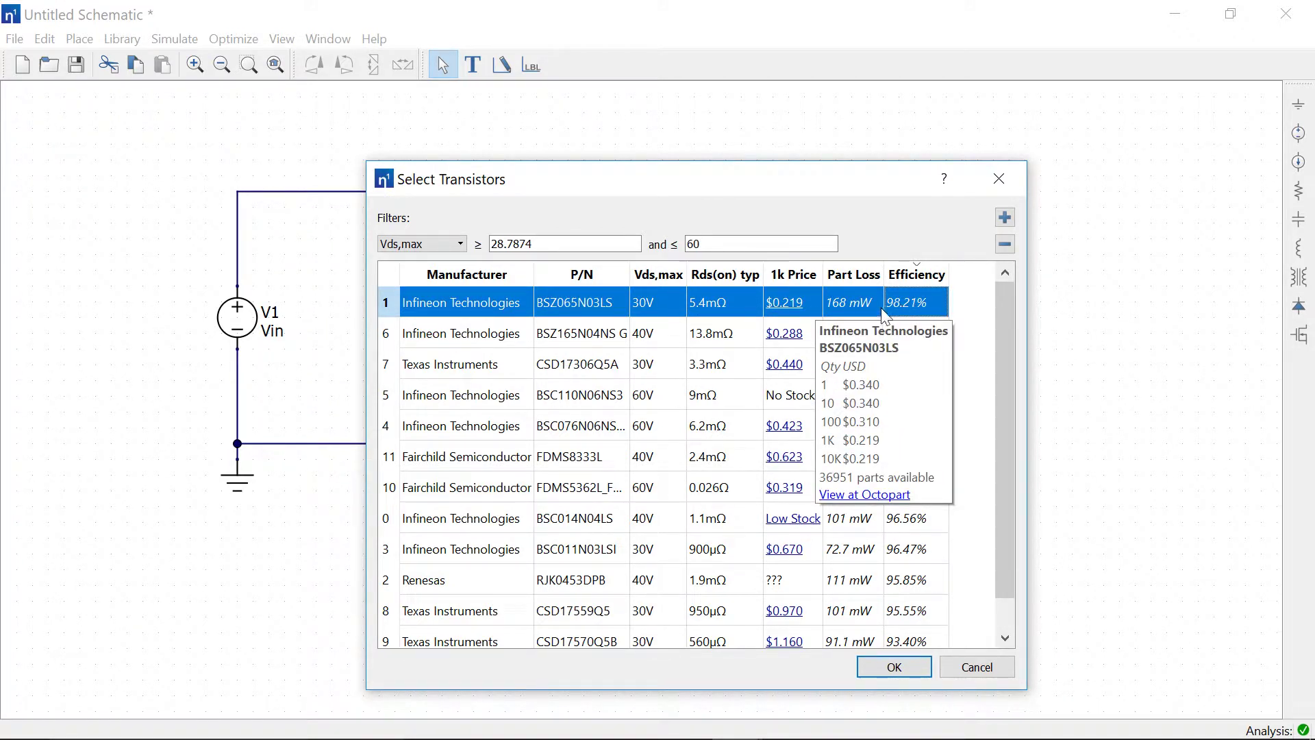
left_click(895, 667)
left_click(740, 529)
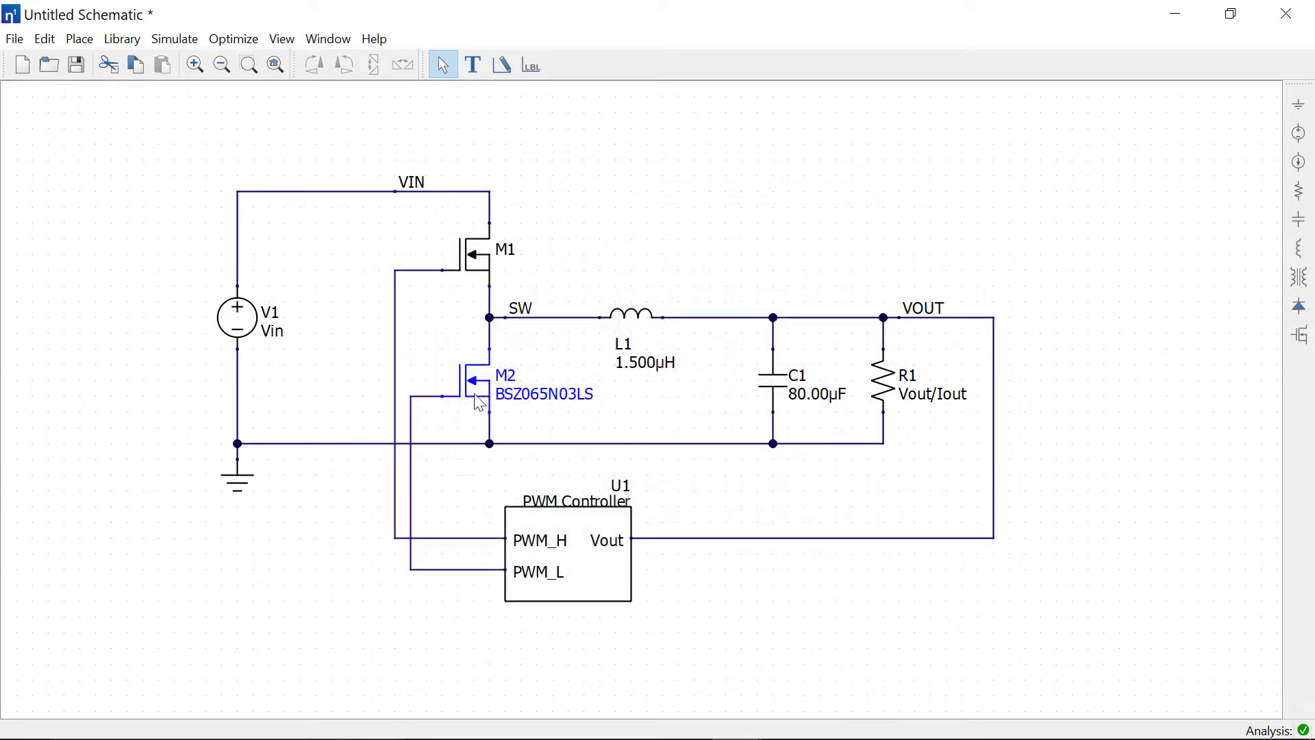
- Convert M1 to a library component, sorting the transistors by highest efficiency and assigning the BSZ065N03LS
left_click(468, 272)
left_click(104, 39)
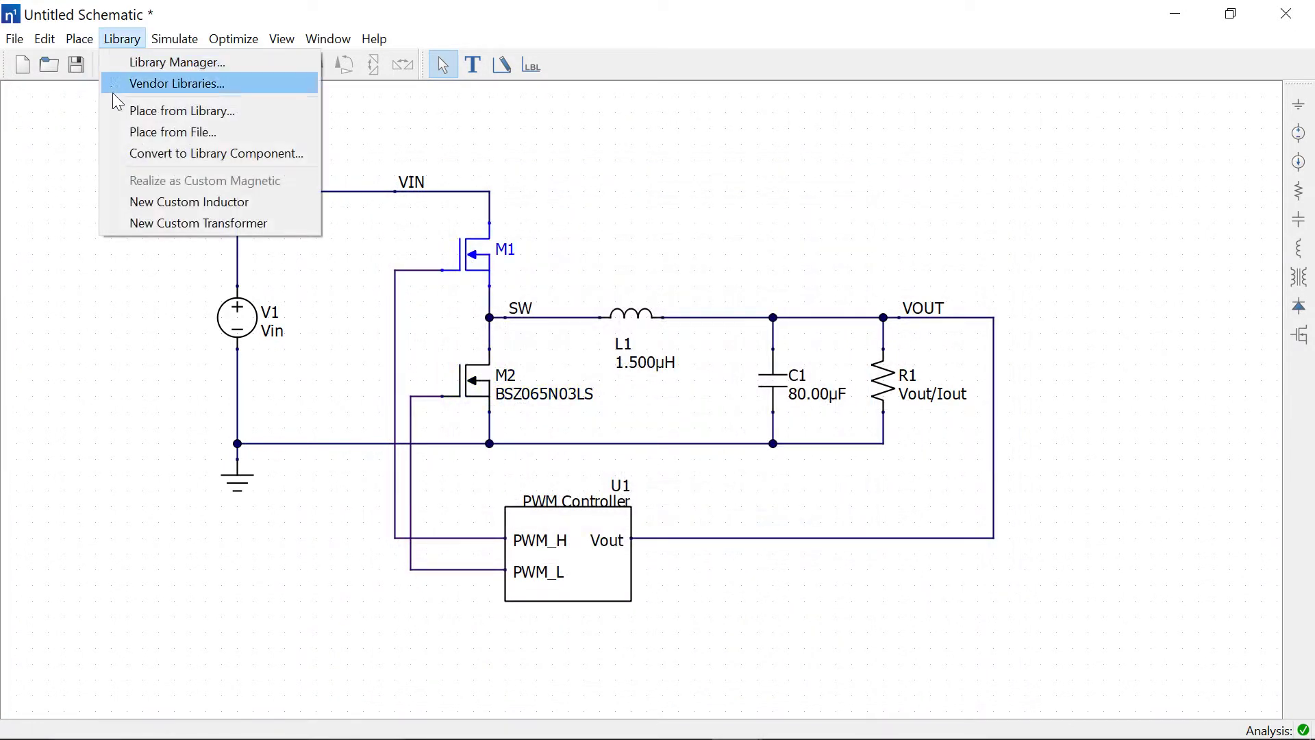
left_click(130, 153)
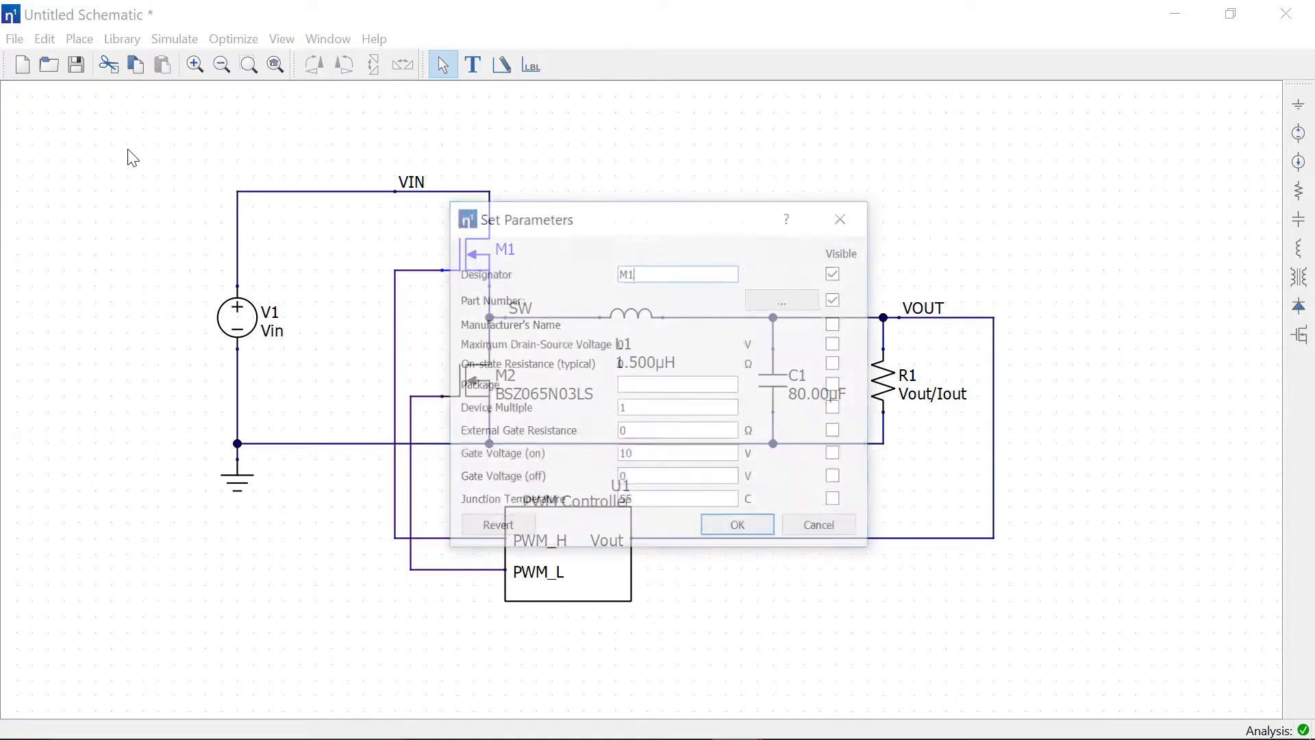
left_click(797, 307)
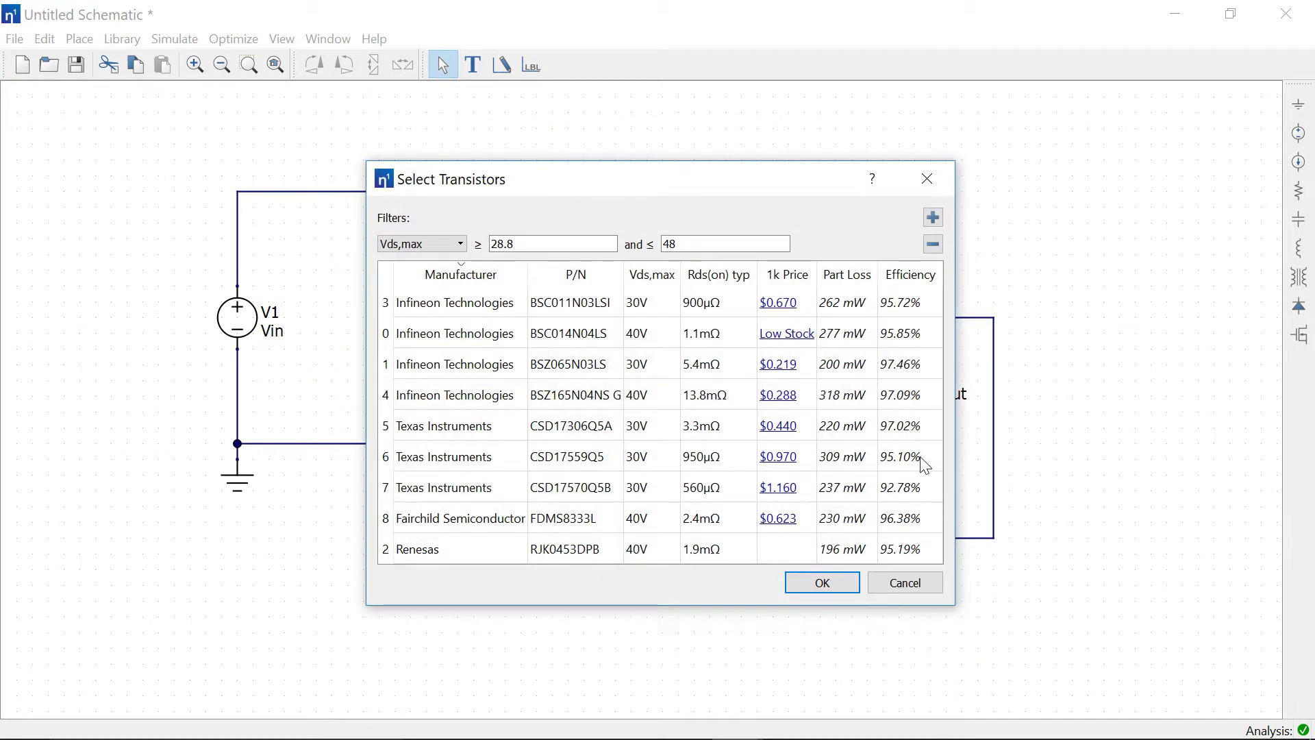
left_click(909, 274)
left_click(909, 274)
left_click(909, 309)
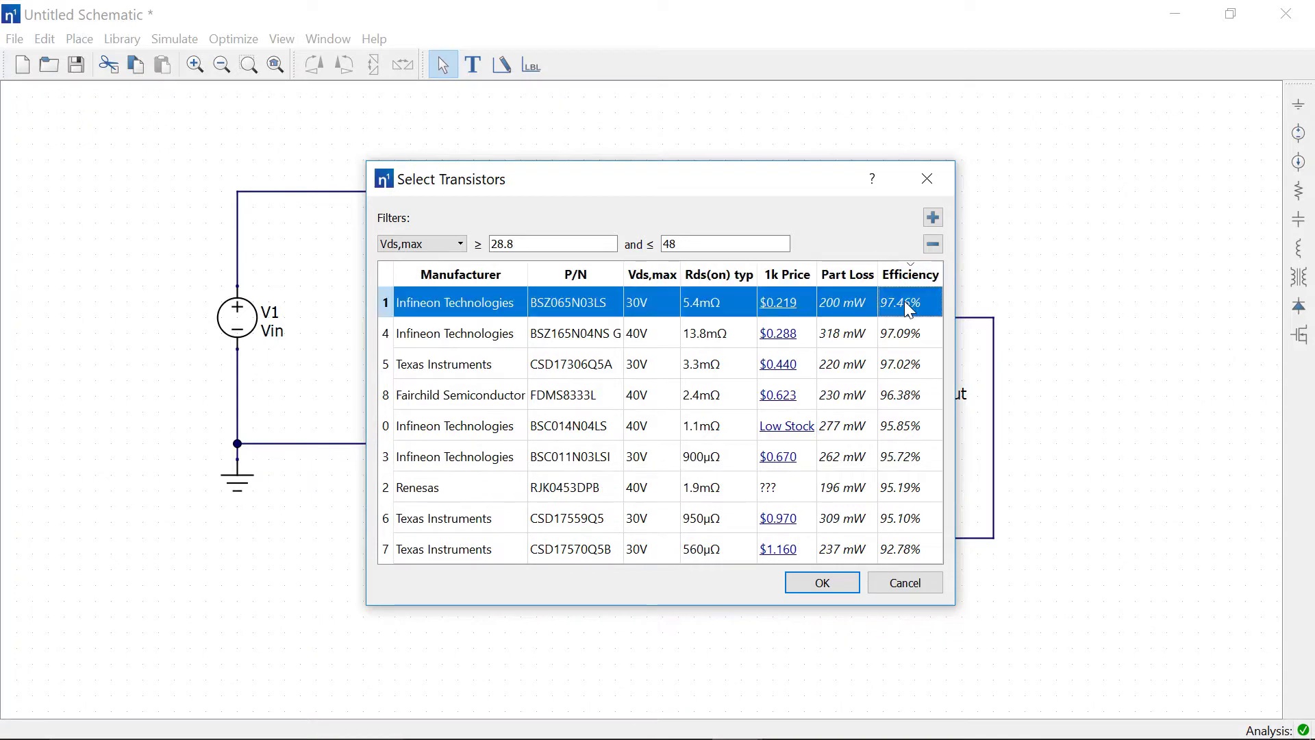
left_click(817, 582)
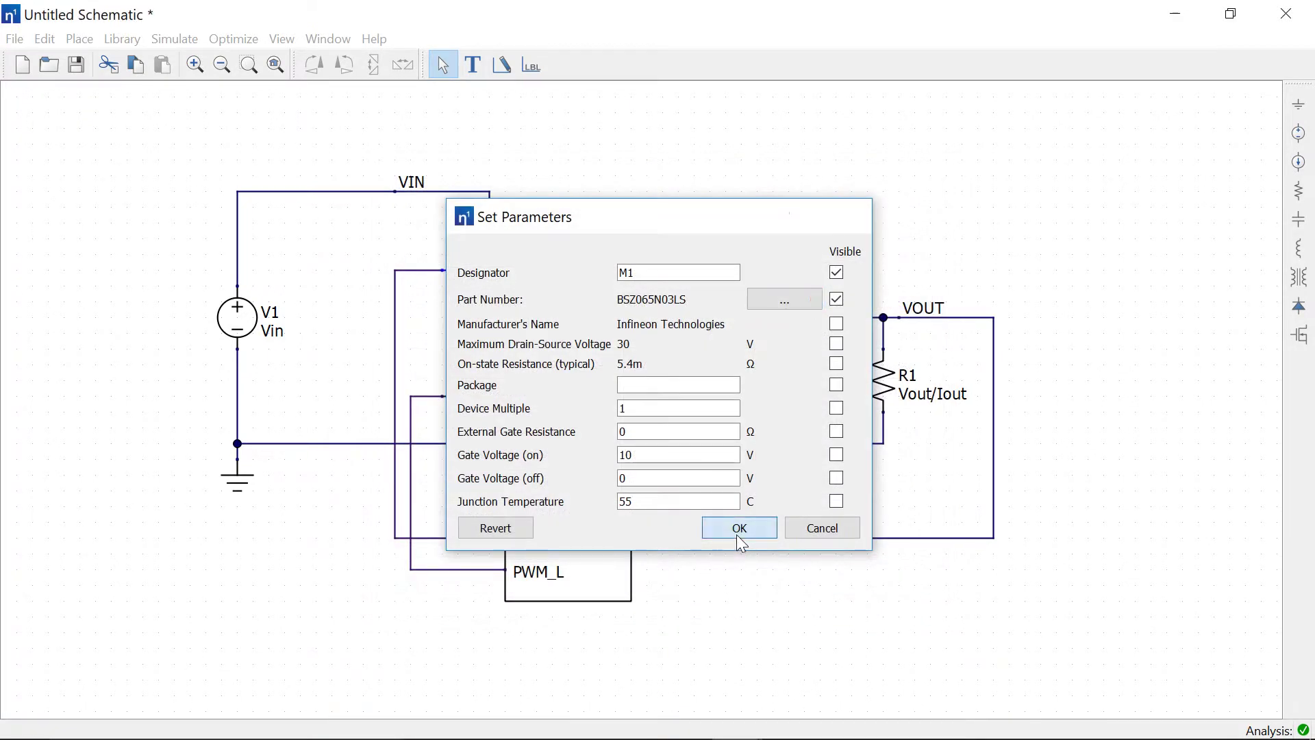
left_click(737, 534)
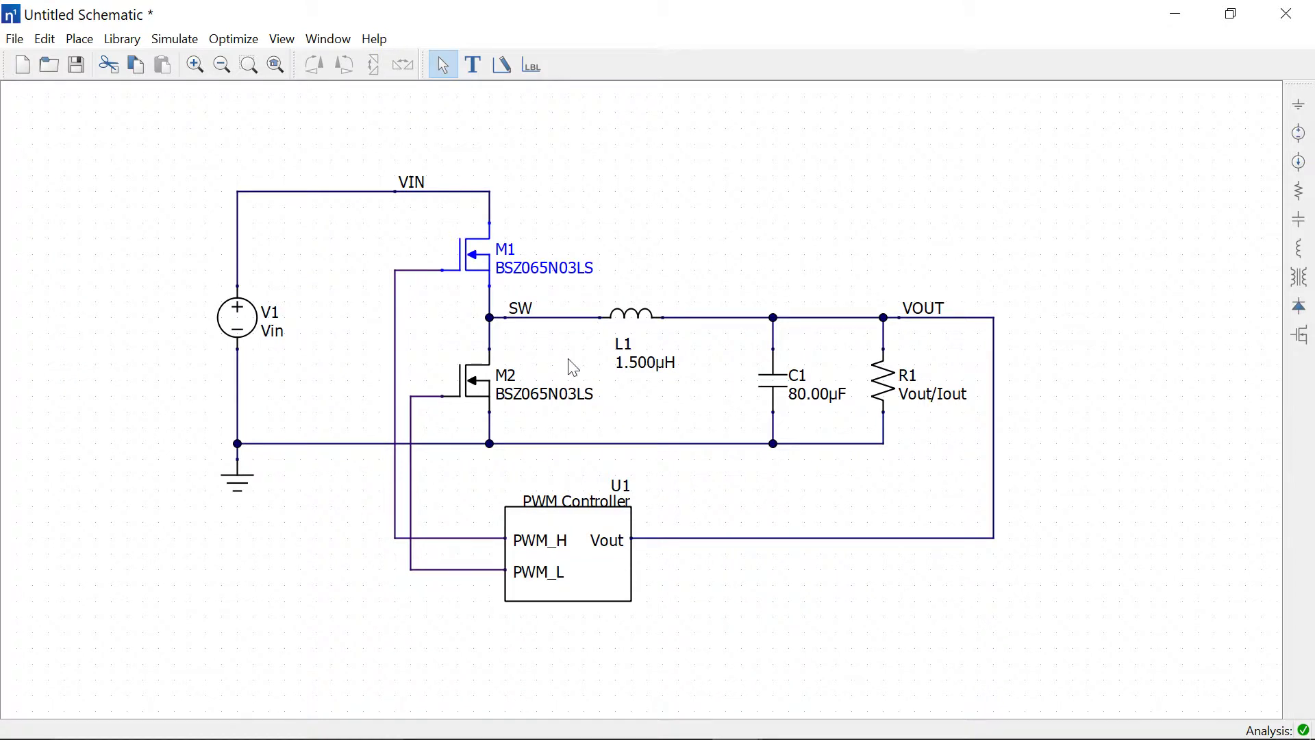
- Select inductor L1 and enable the Wurth Inductors vendor library alongside Coilcraft Inductors
left_click(632, 315)
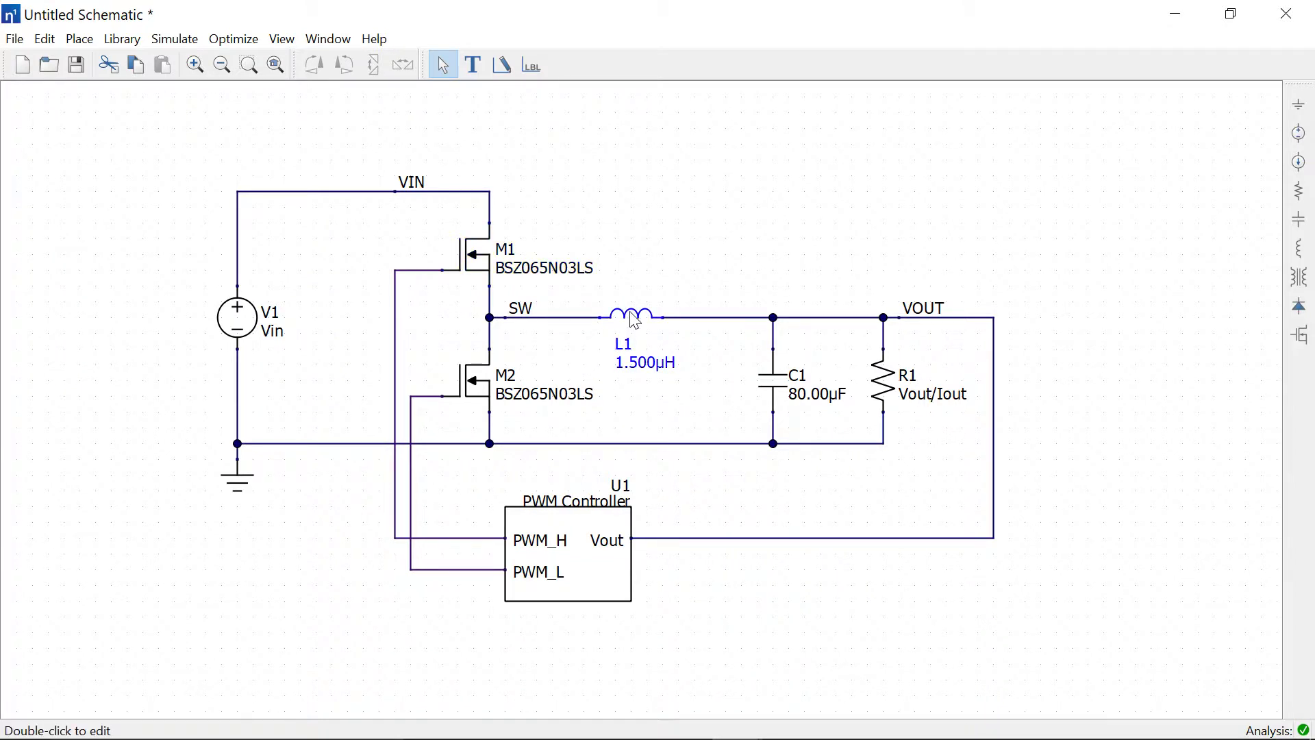
left_click(122, 39)
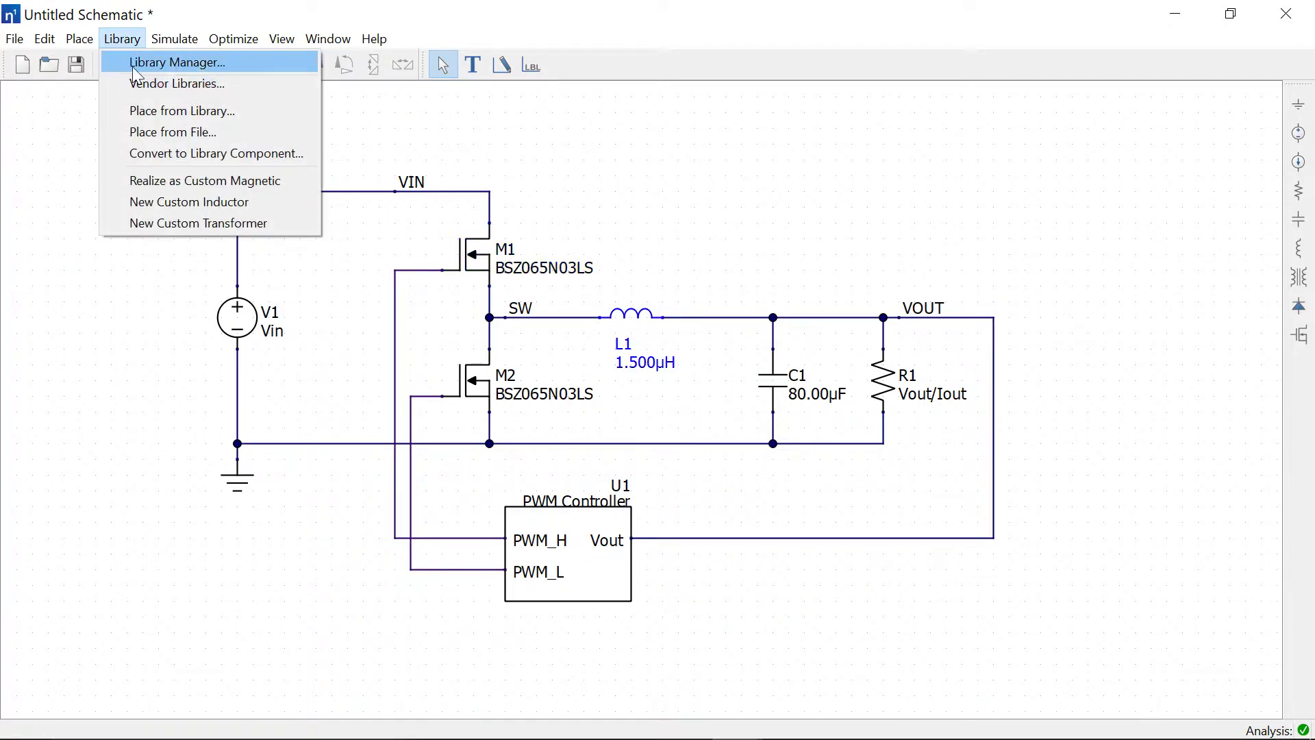
left_click(138, 81)
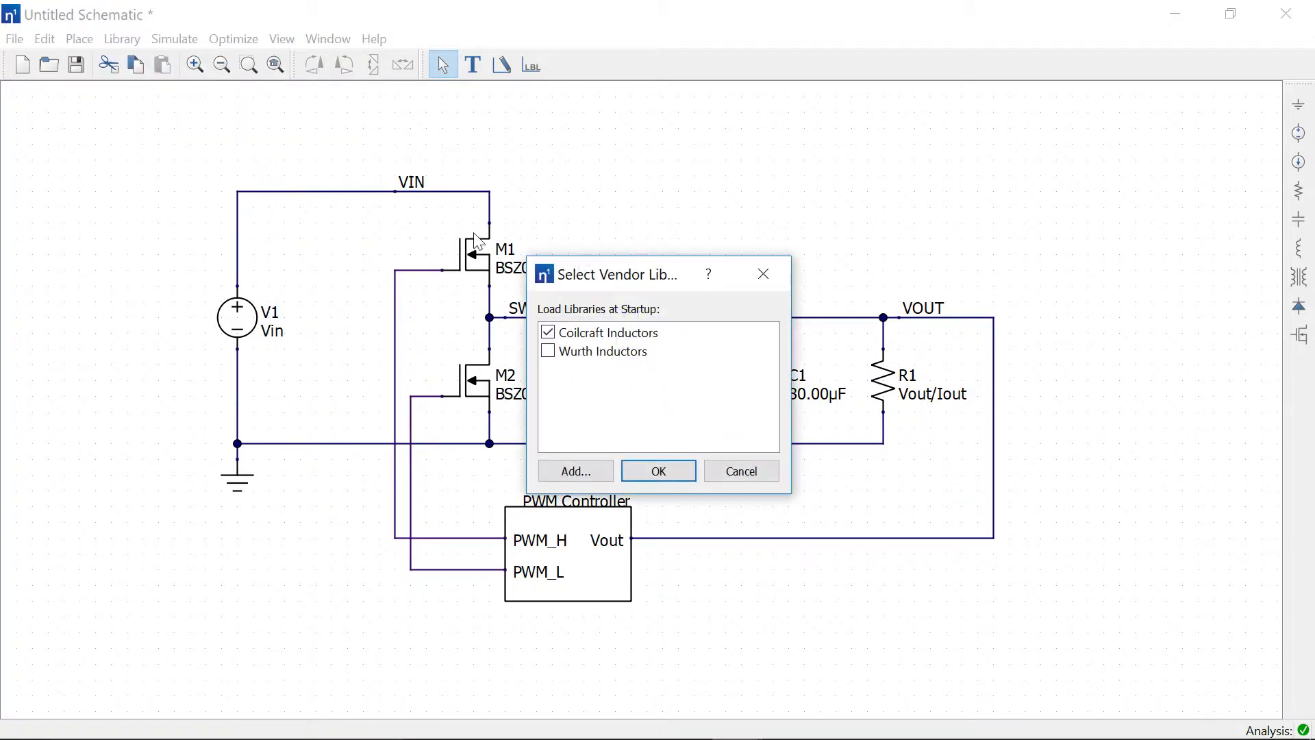
left_click(549, 350)
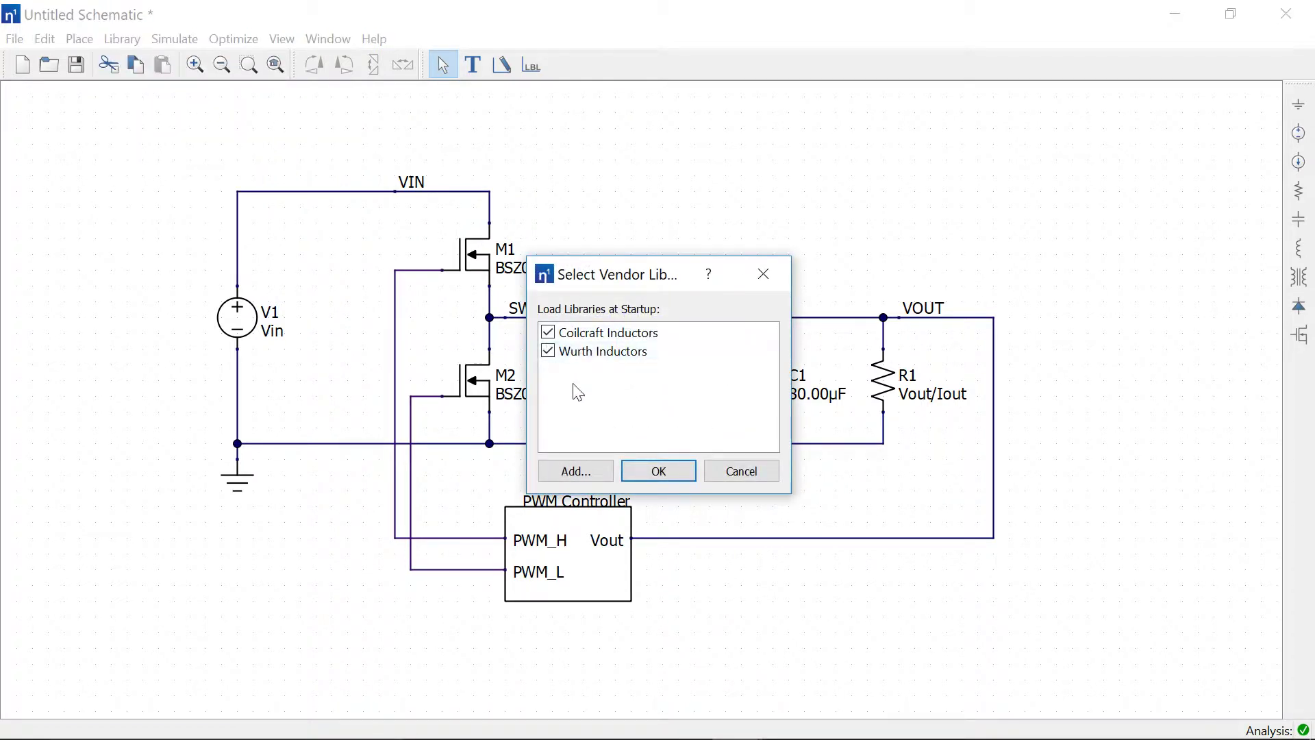
left_click(647, 478)
- Convert L1 to a library component, sorting the inductors by highest efficiency and assigning the Coilcraft SER1360-272
left_click(171, 41)
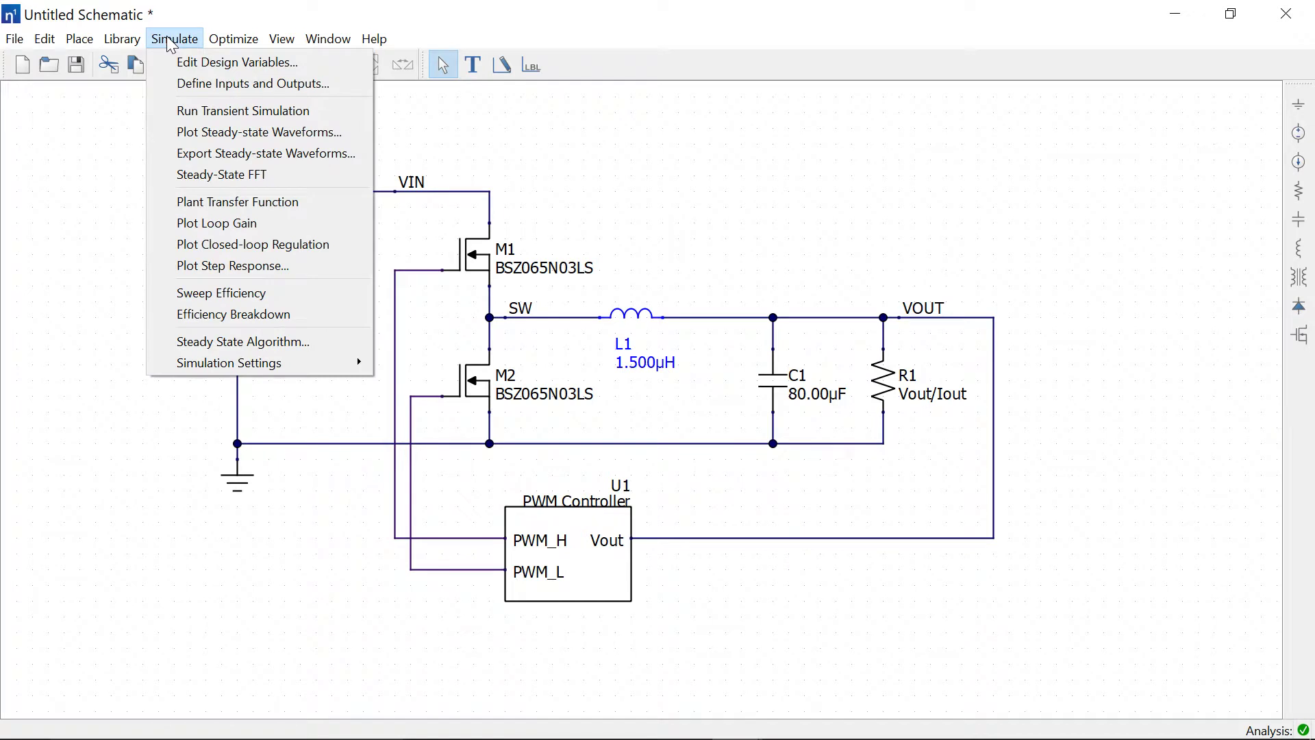
mouse_move(122, 39)
left_click(148, 156)
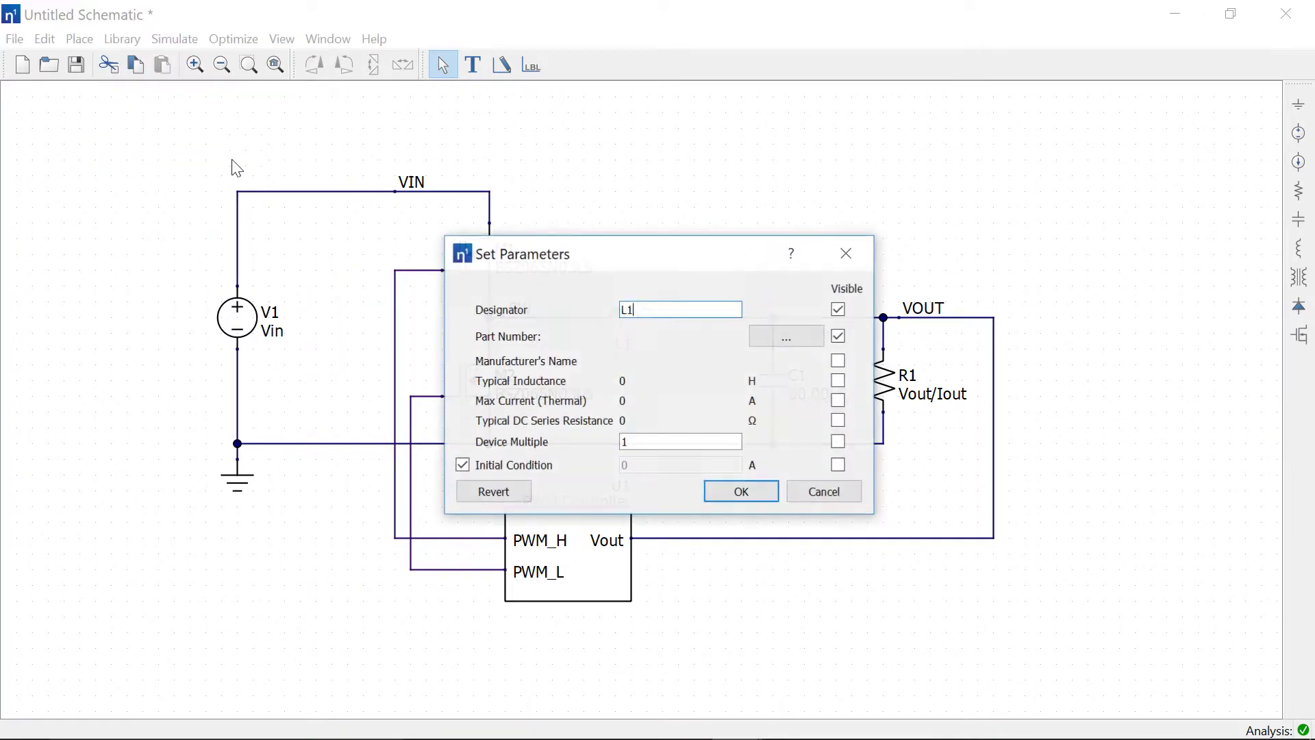
left_click(788, 342)
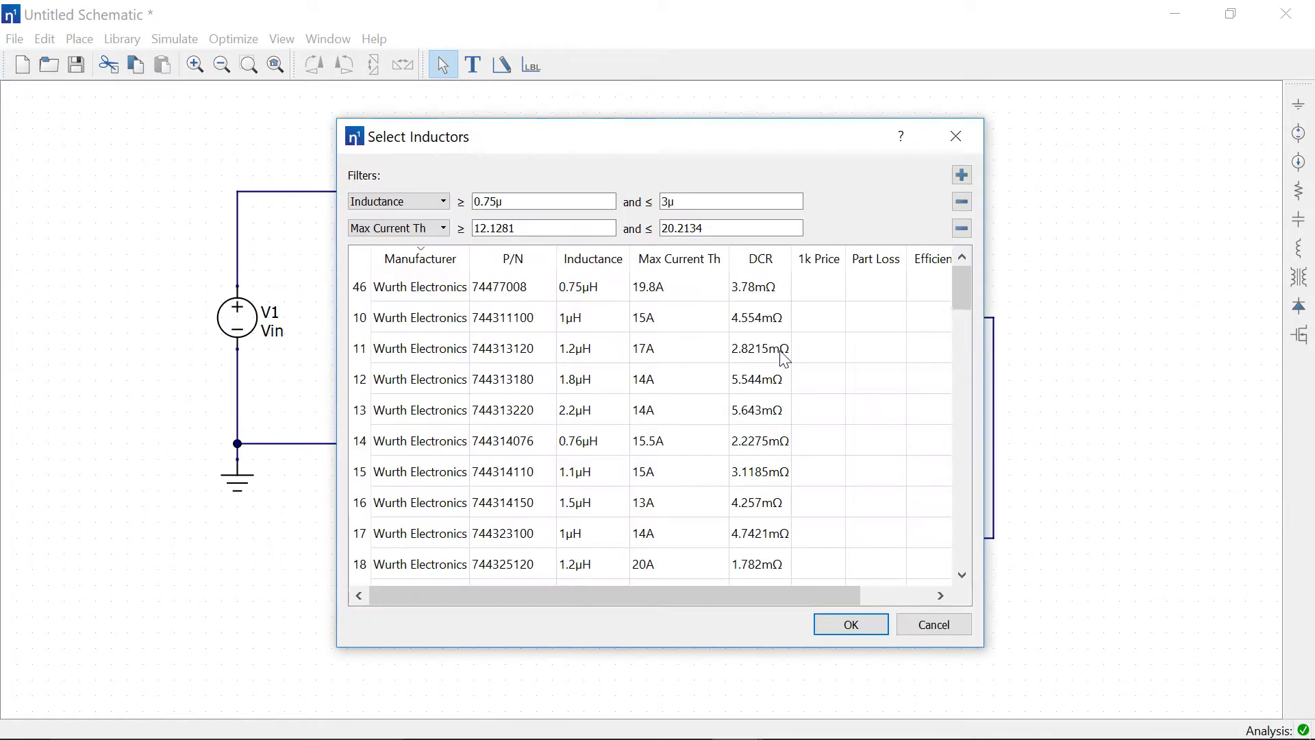
left_click_drag(977, 645, 1096, 702)
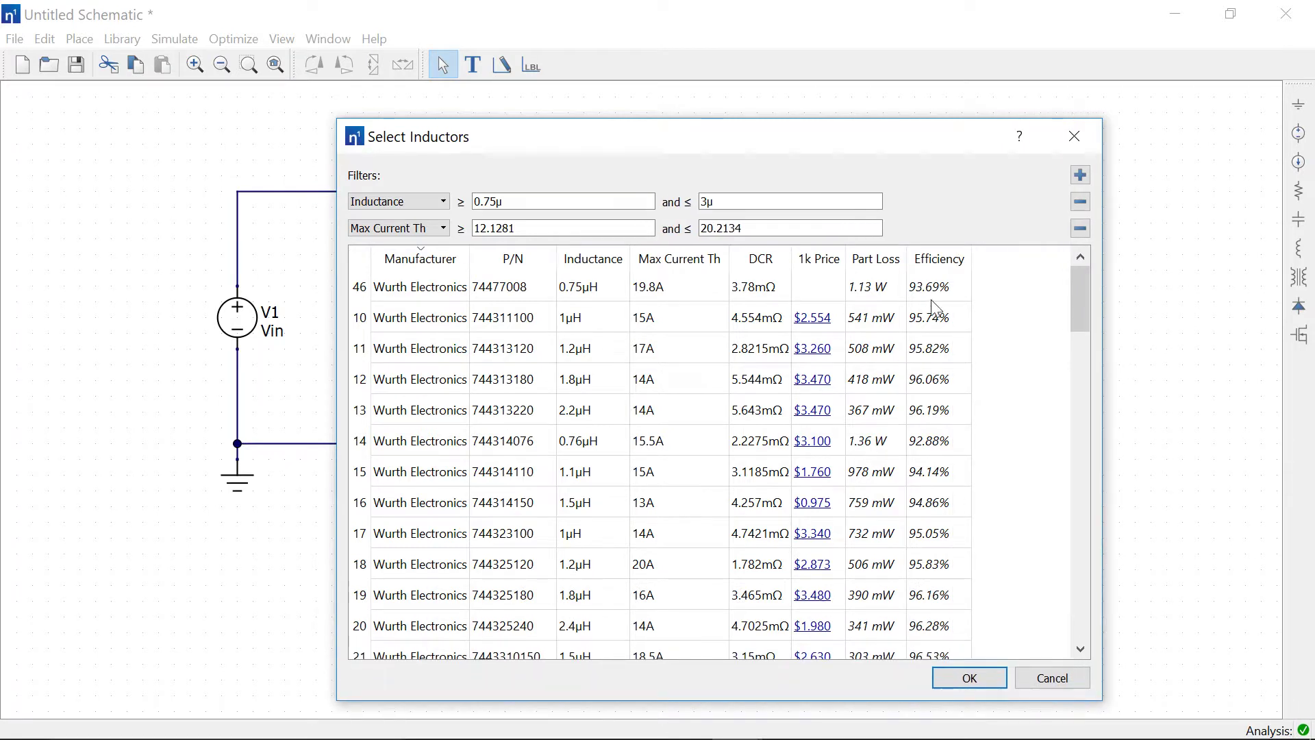
left_click(939, 258)
left_click(939, 259)
left_click(940, 291)
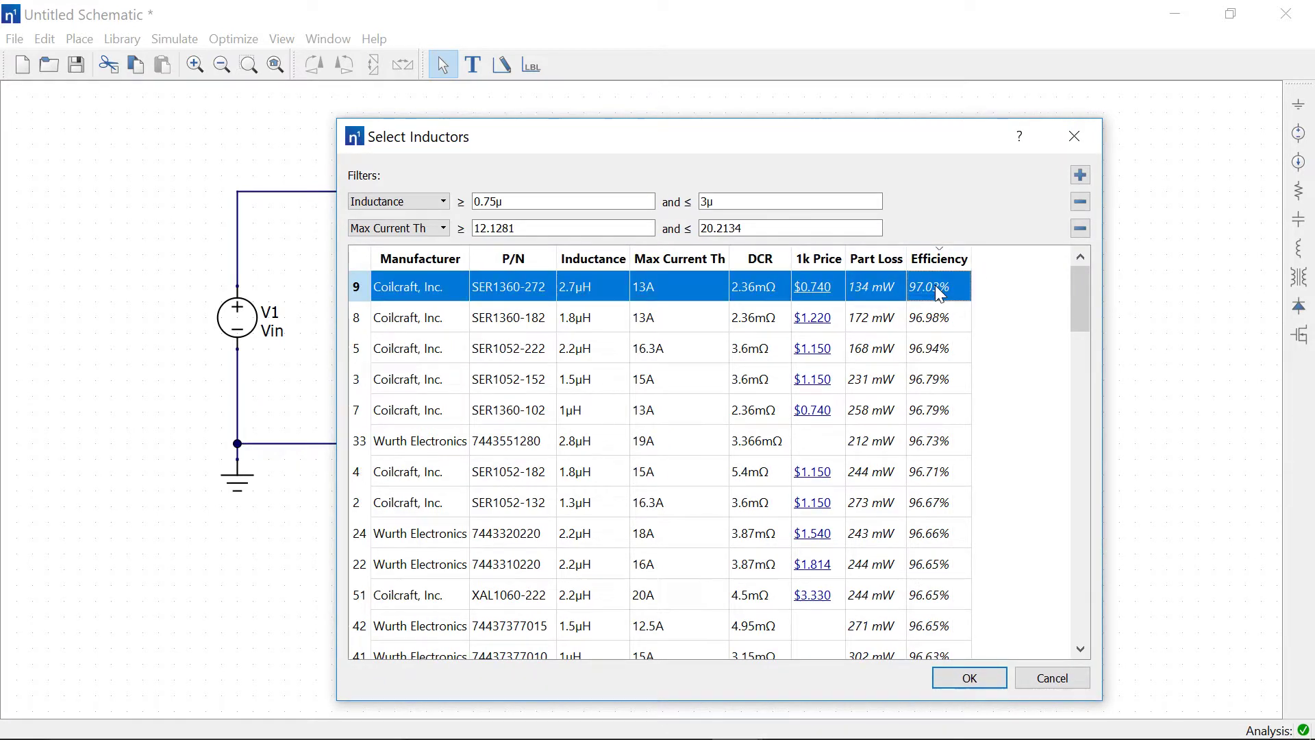
left_click(966, 682)
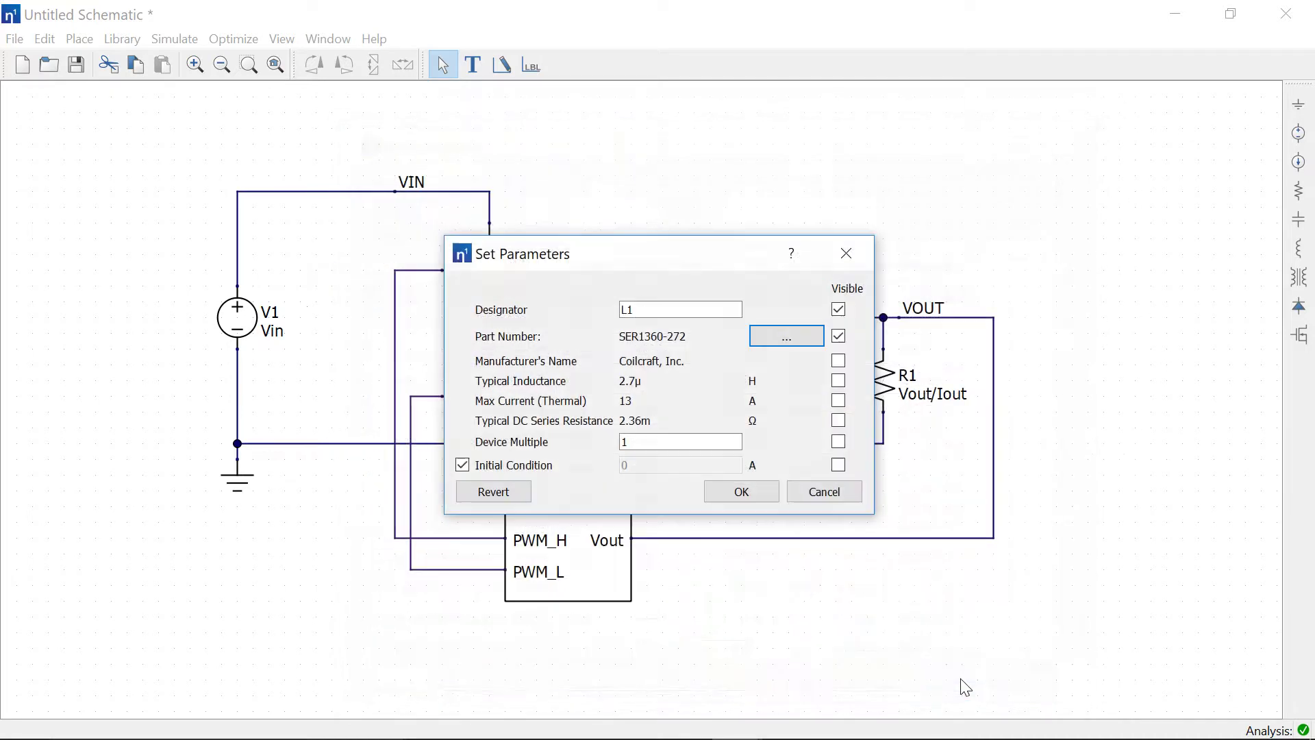
left_click(766, 496)
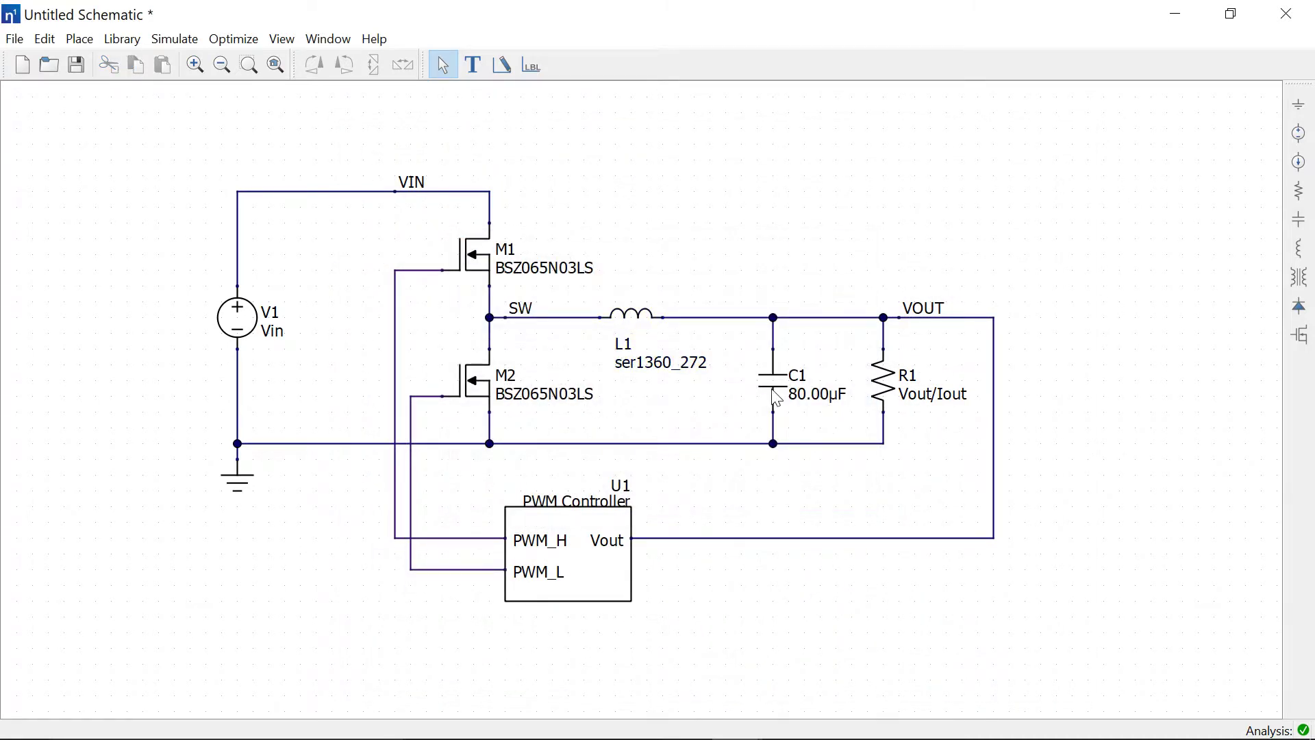
- Run an efficiency sweep over output current and examine the high-efficiency part of the curve up close
left_click(196, 43)
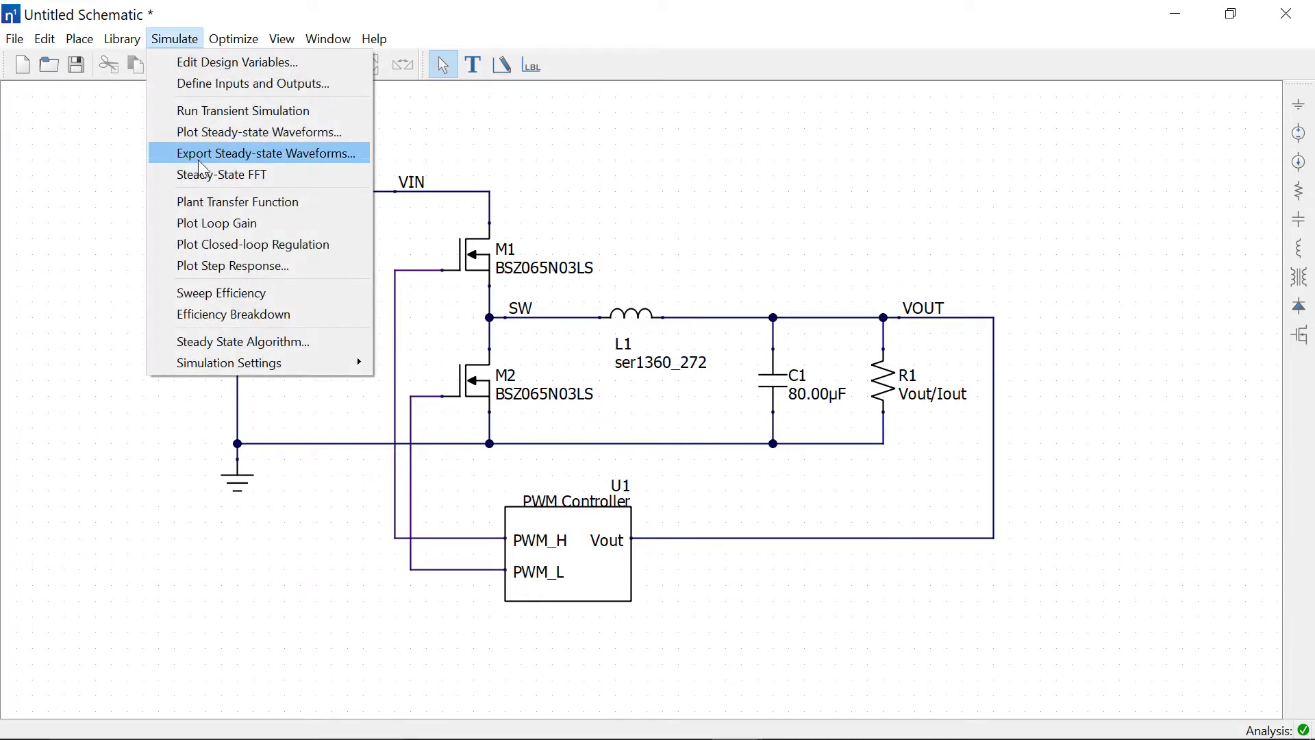
left_click(239, 296)
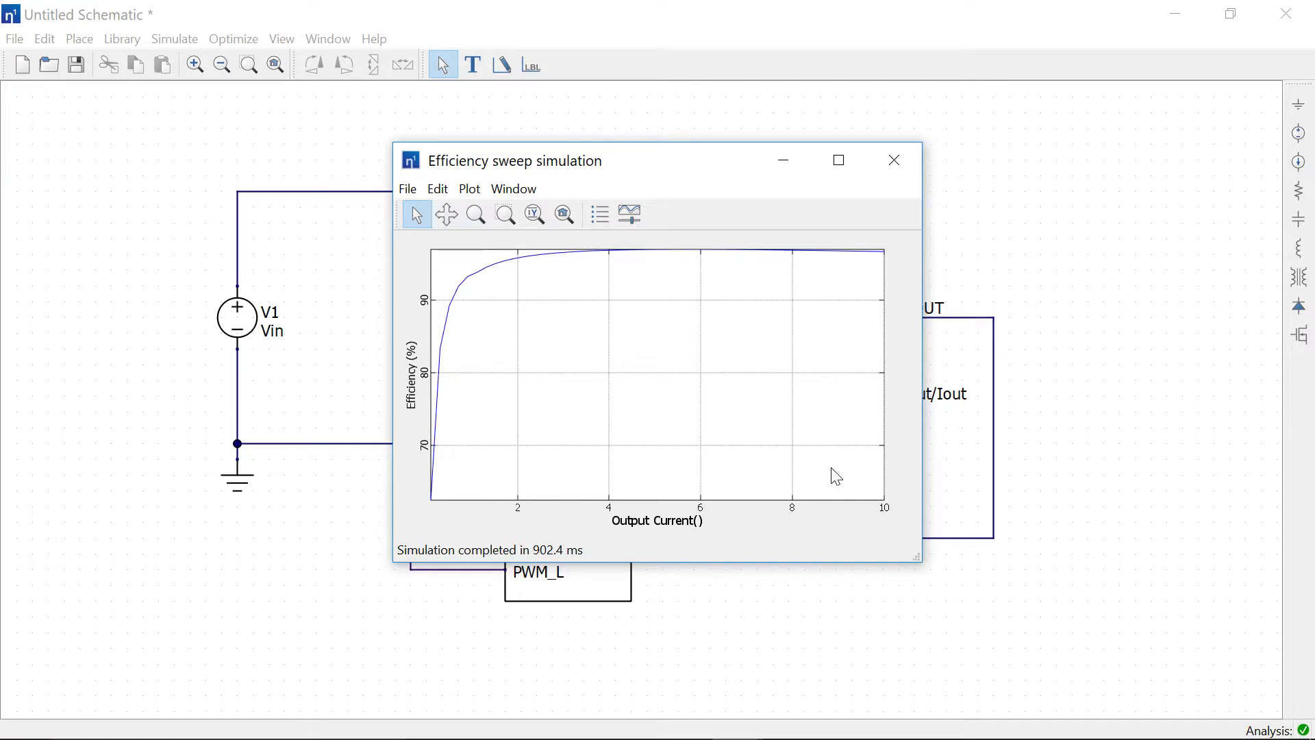
left_click(505, 214)
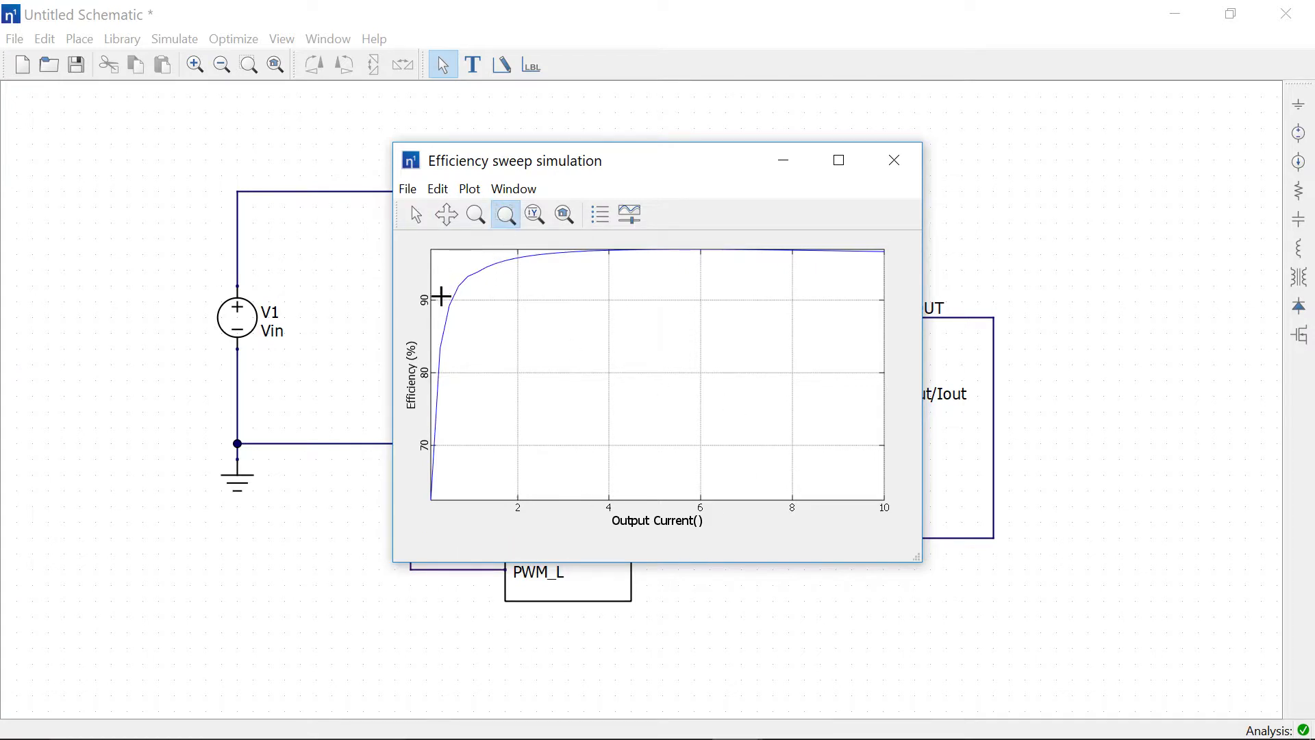
left_click_drag(440, 297, 887, 241)
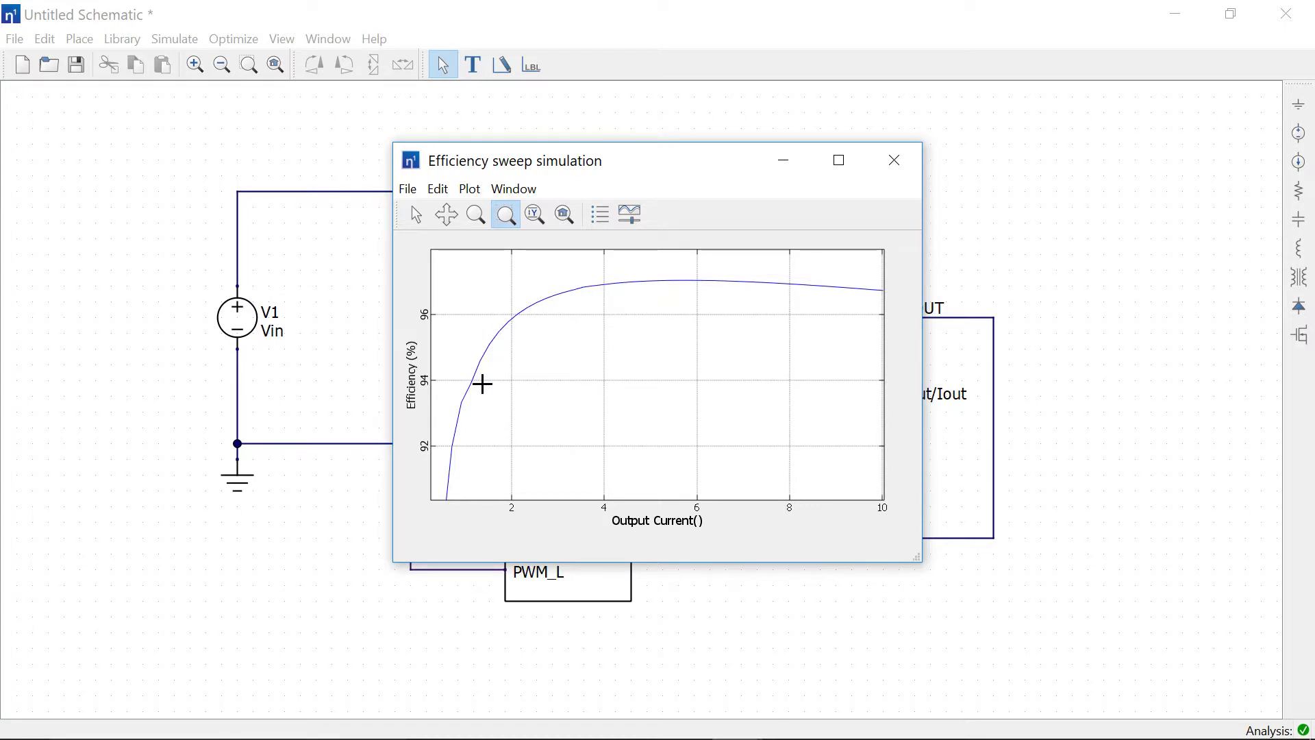
left_click(902, 168)
- Run the efficiency breakdown, group the losses by loss type, and inspect the FET conduction, gating and capacitive switching shares
left_click(174, 39)
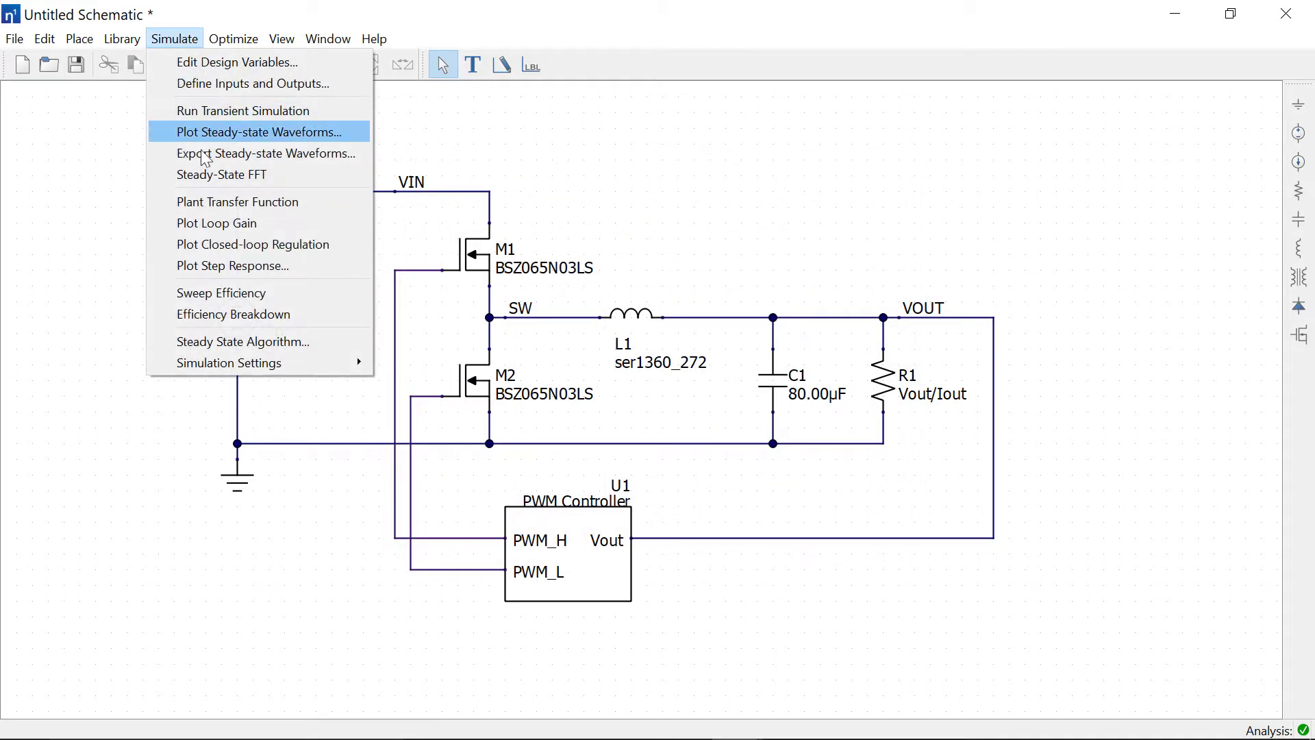
left_click(231, 310)
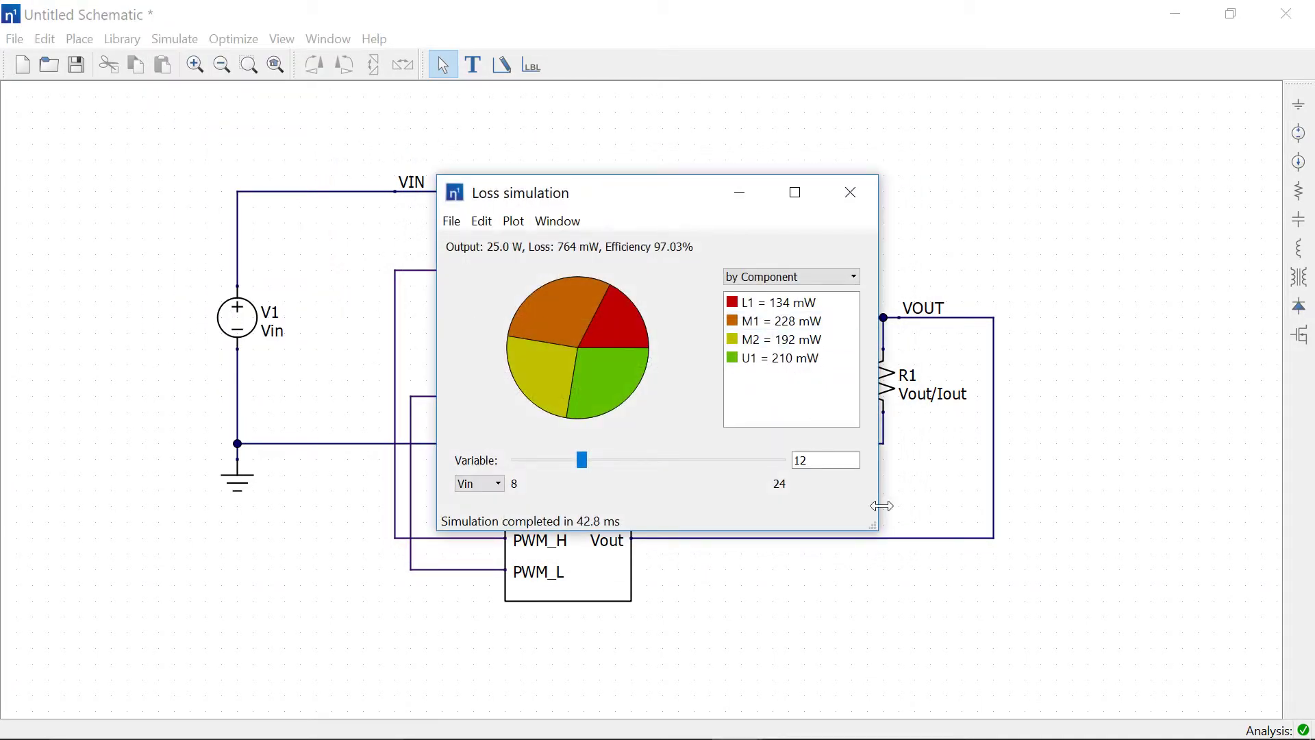
left_click_drag(874, 526, 1191, 663)
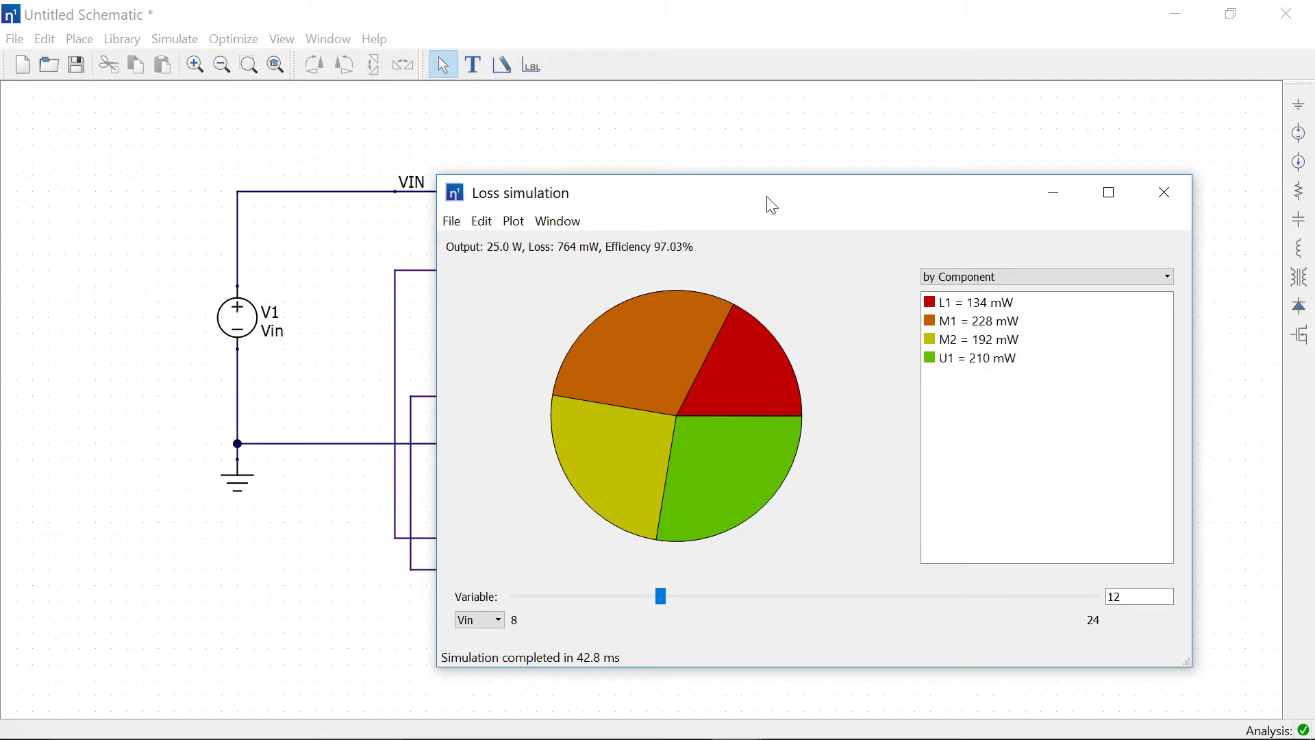
left_click_drag(773, 206, 553, 168)
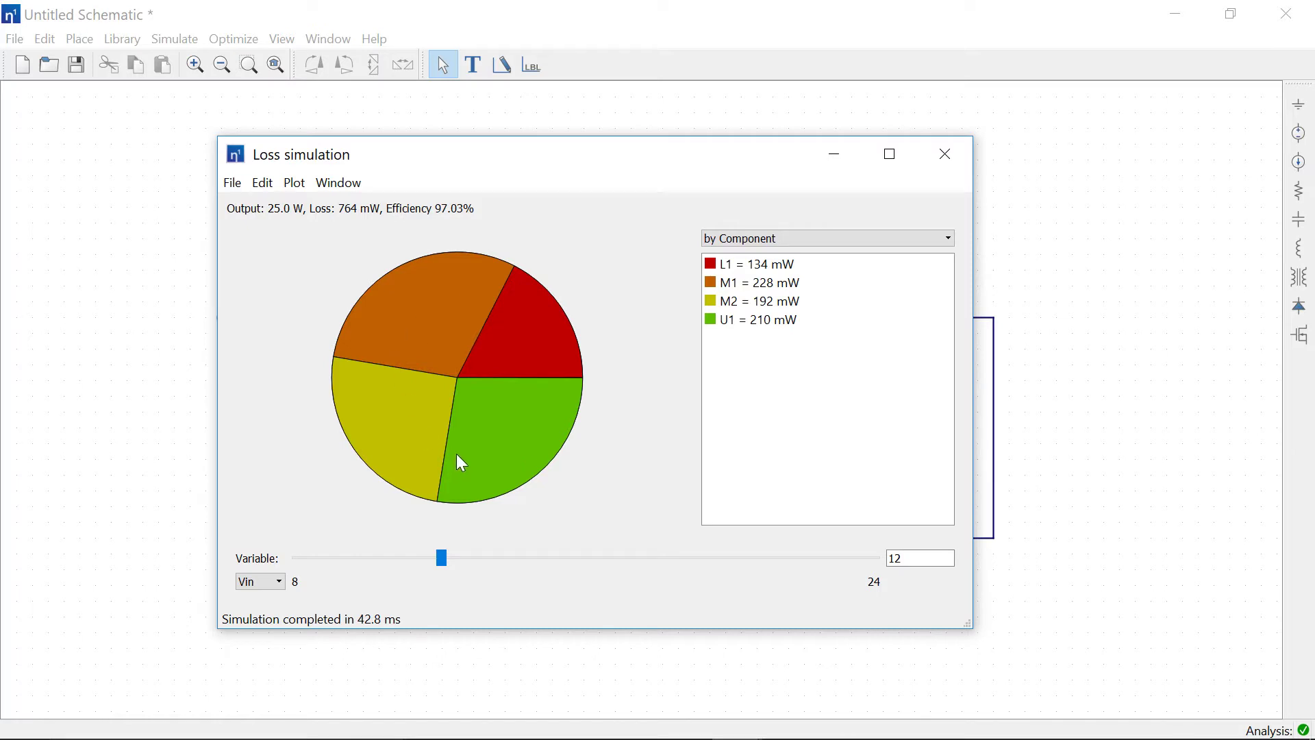
left_click(753, 238)
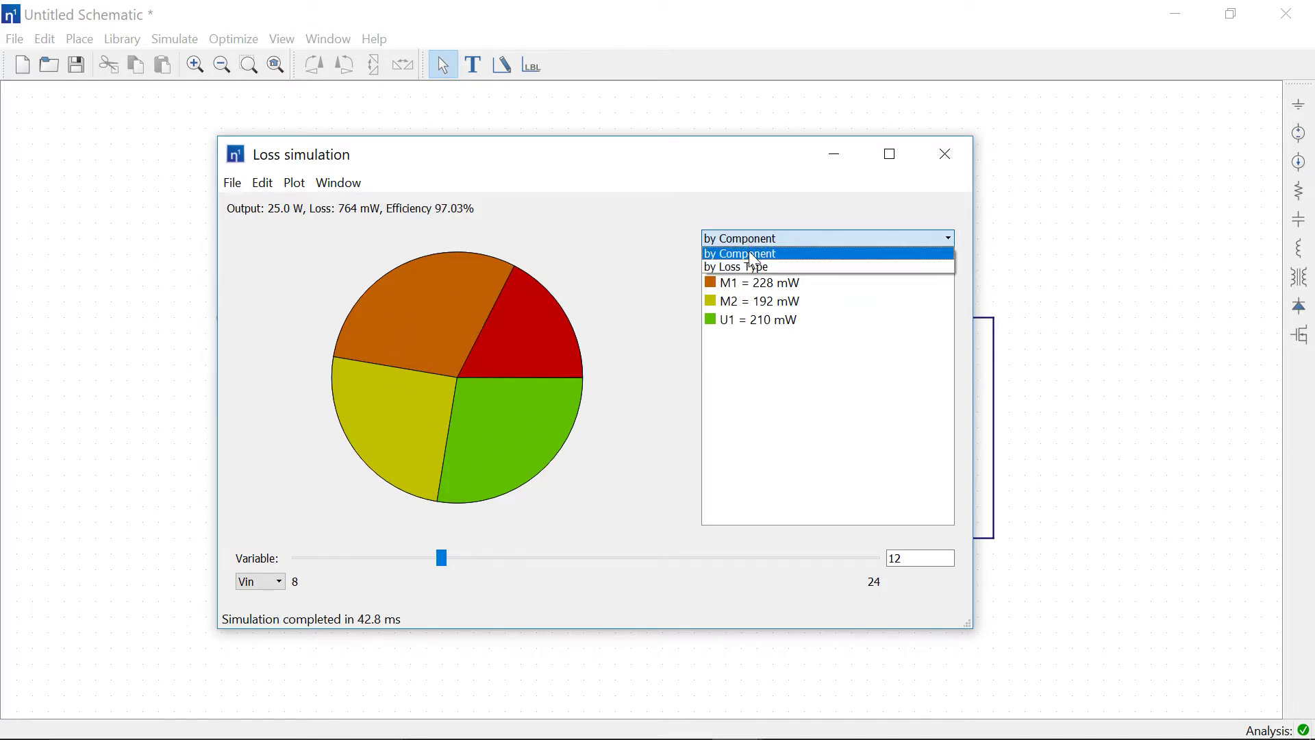
left_click(753, 267)
mouse_move(532, 329)
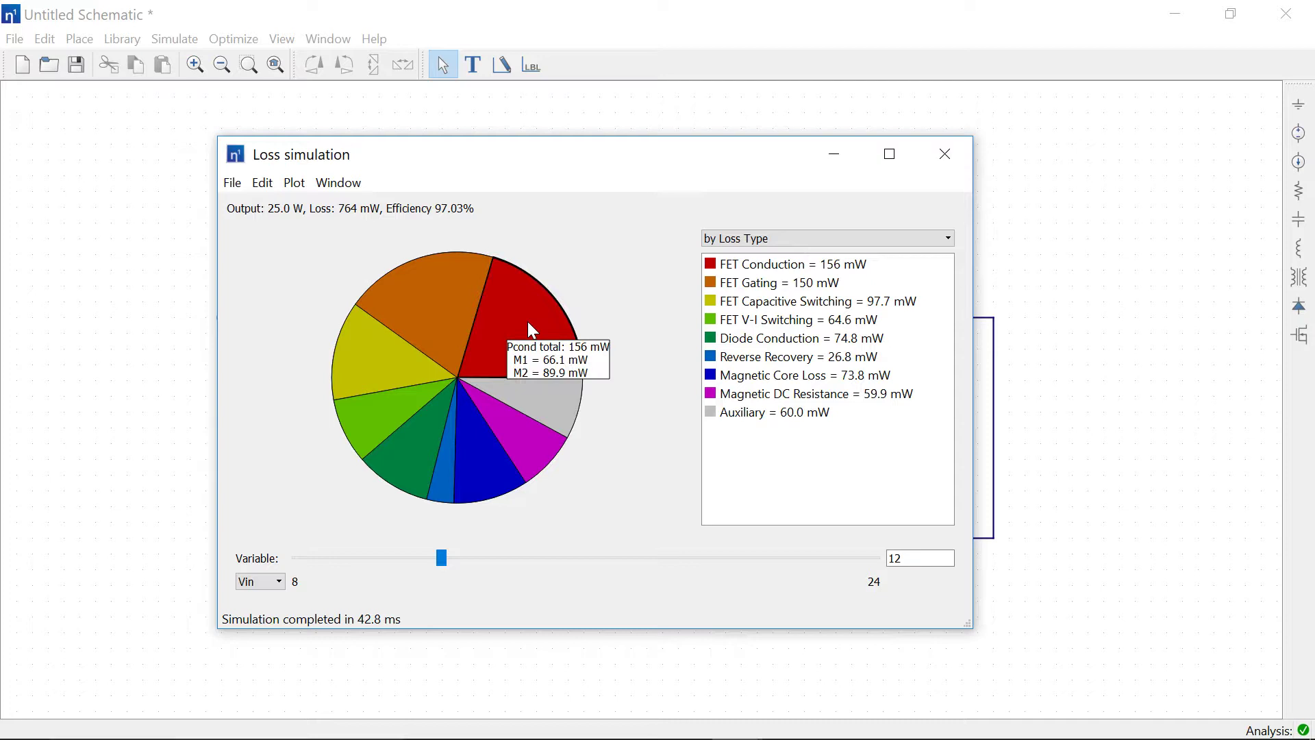
mouse_move(457, 308)
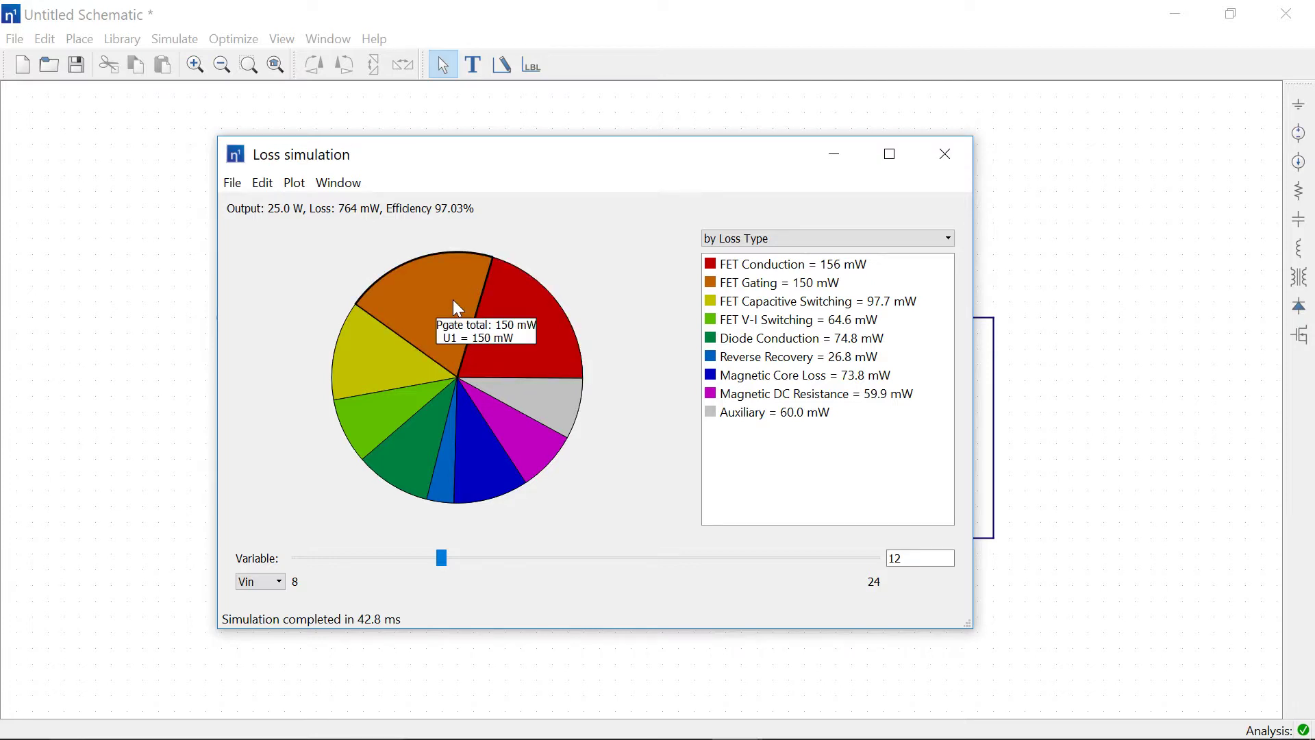
mouse_move(382, 350)
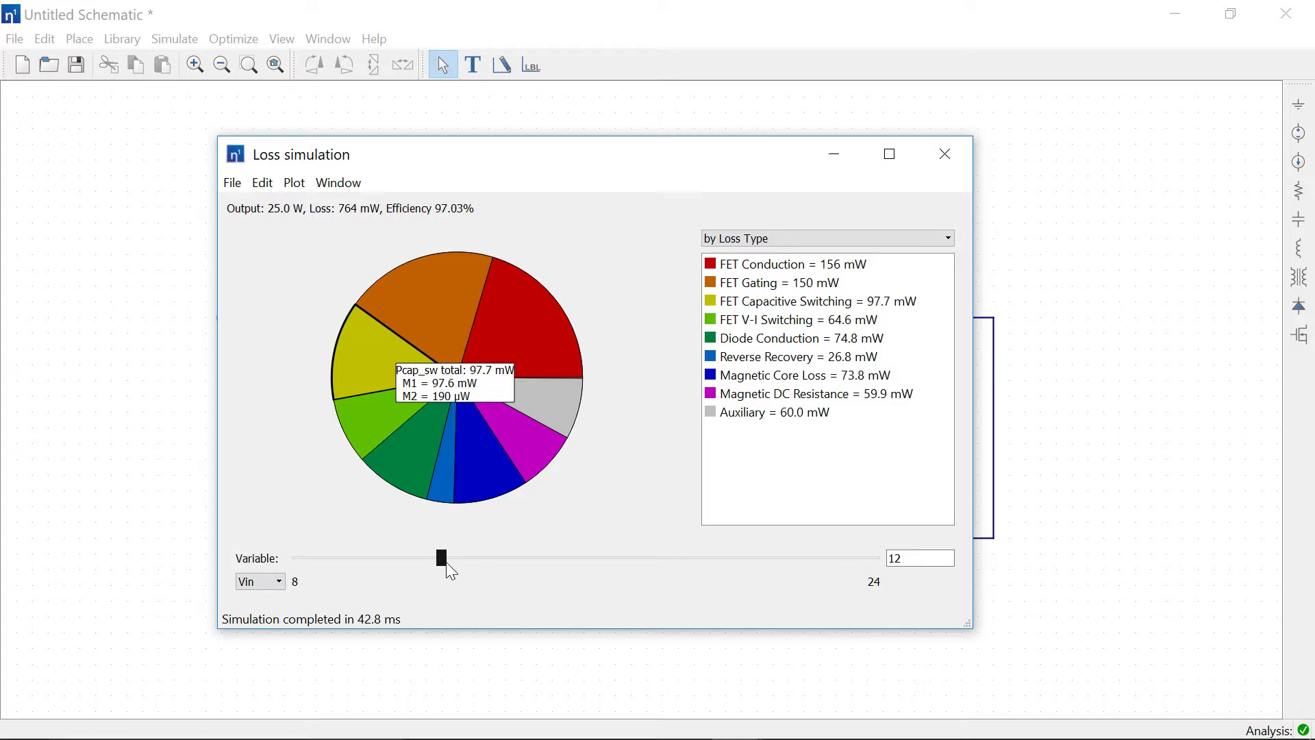
- Explore the loss breakdown with Vin at 14.352 and Iout at 7.32345, discarding the variable changes on closing
left_click_drag(444, 559, 526, 558)
left_click(261, 581)
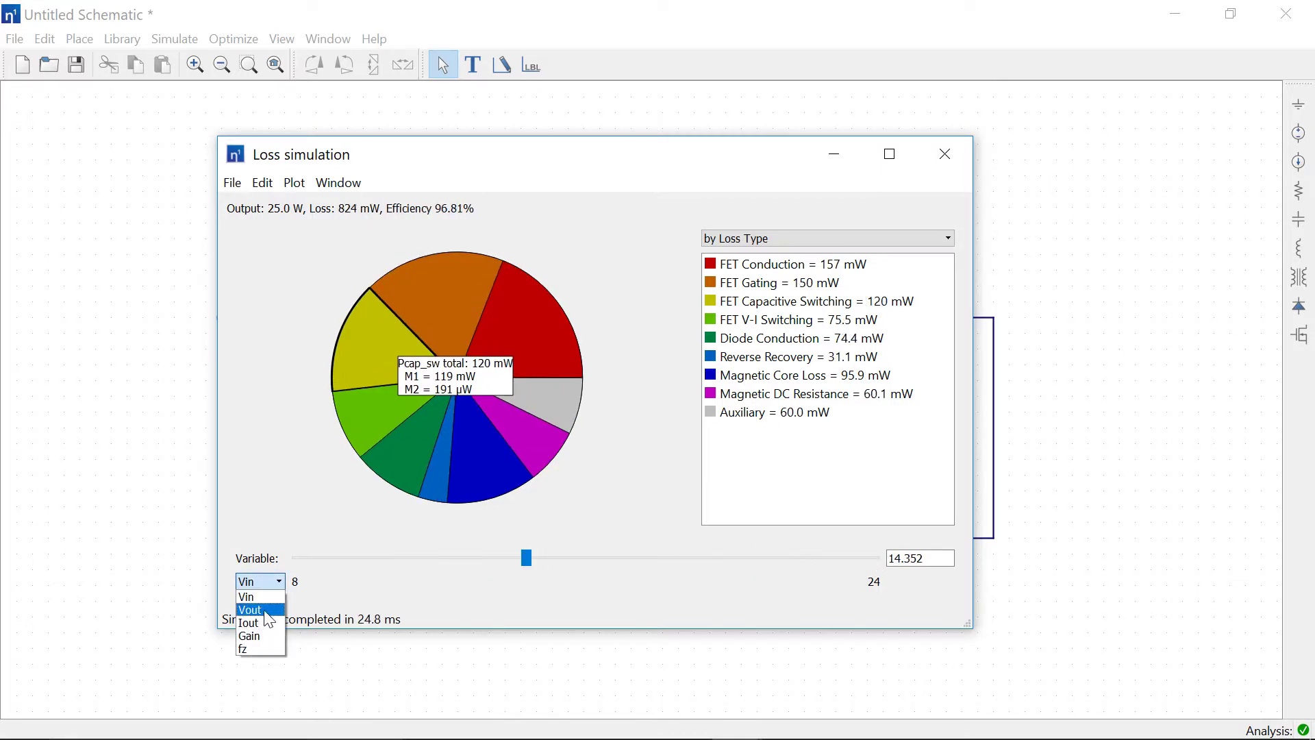
left_click(267, 622)
left_click_drag(582, 557, 721, 563)
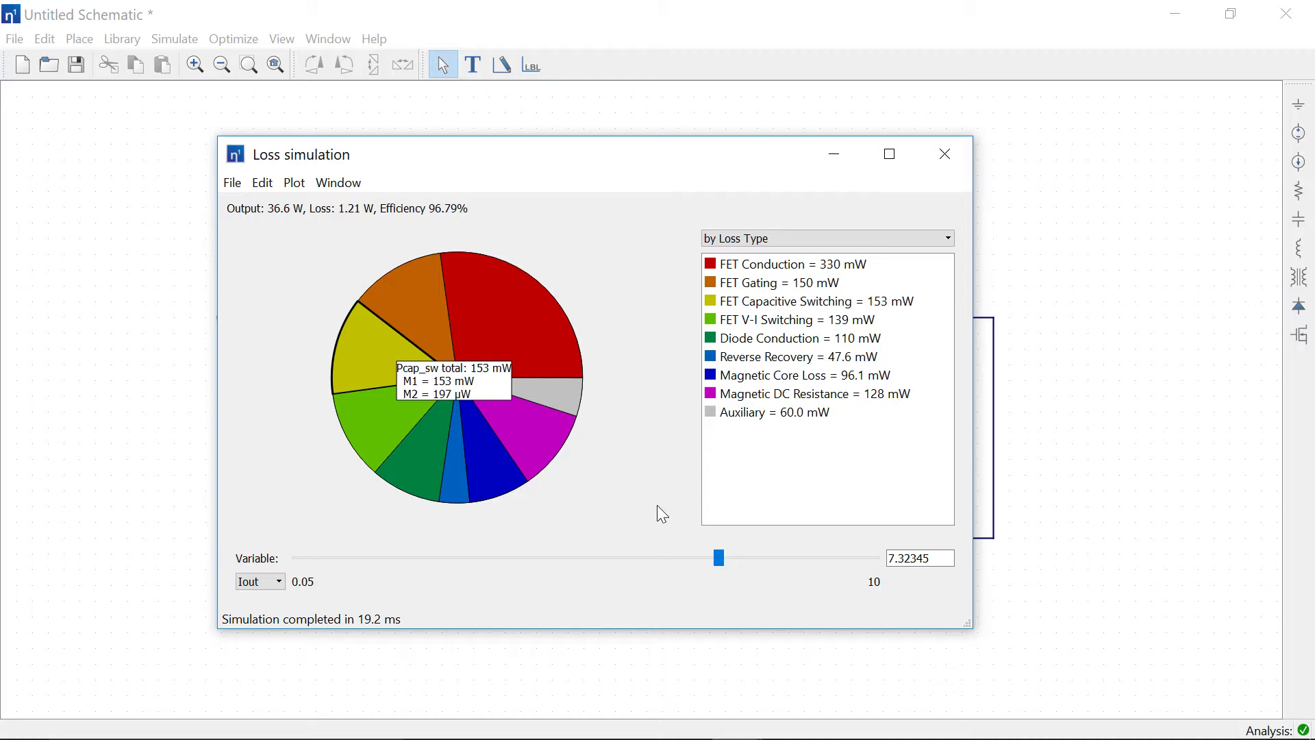
left_click(946, 161)
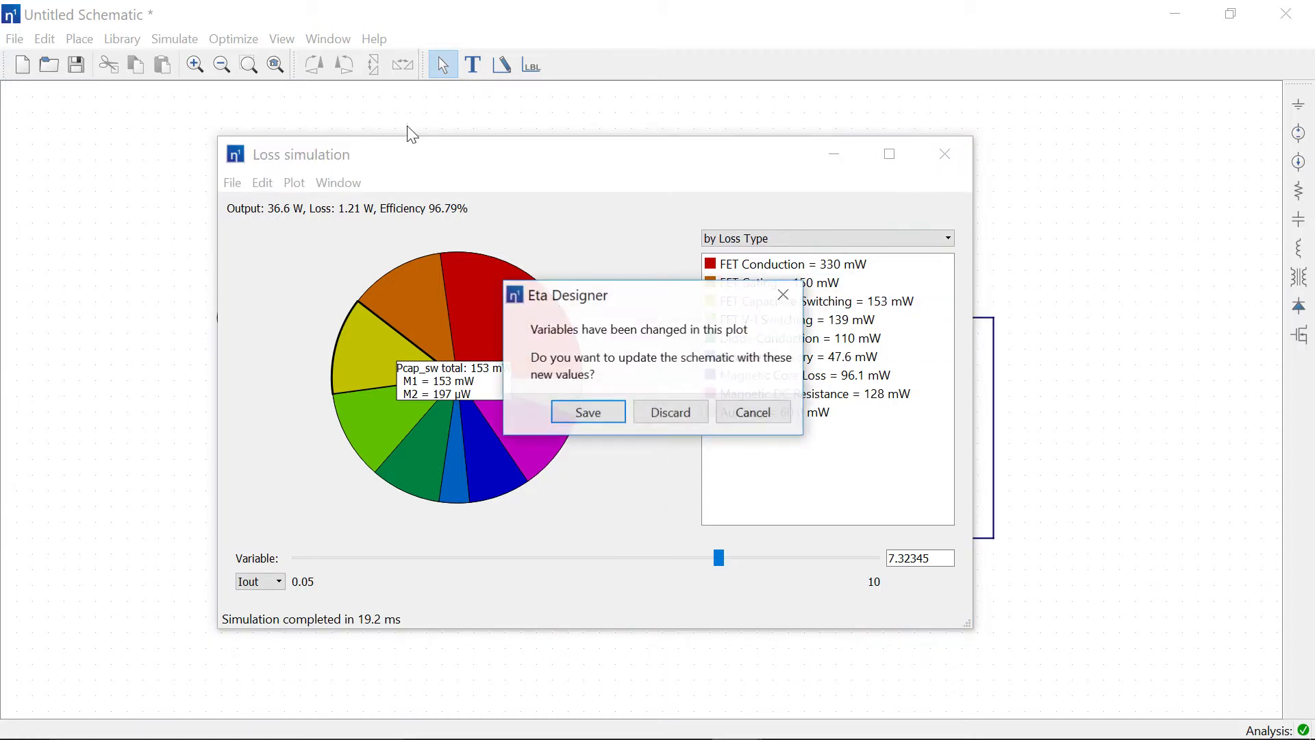
left_click(647, 412)
- Start another efficiency sweep over Iout and enable a secondary sweep by component for M2
left_click(172, 41)
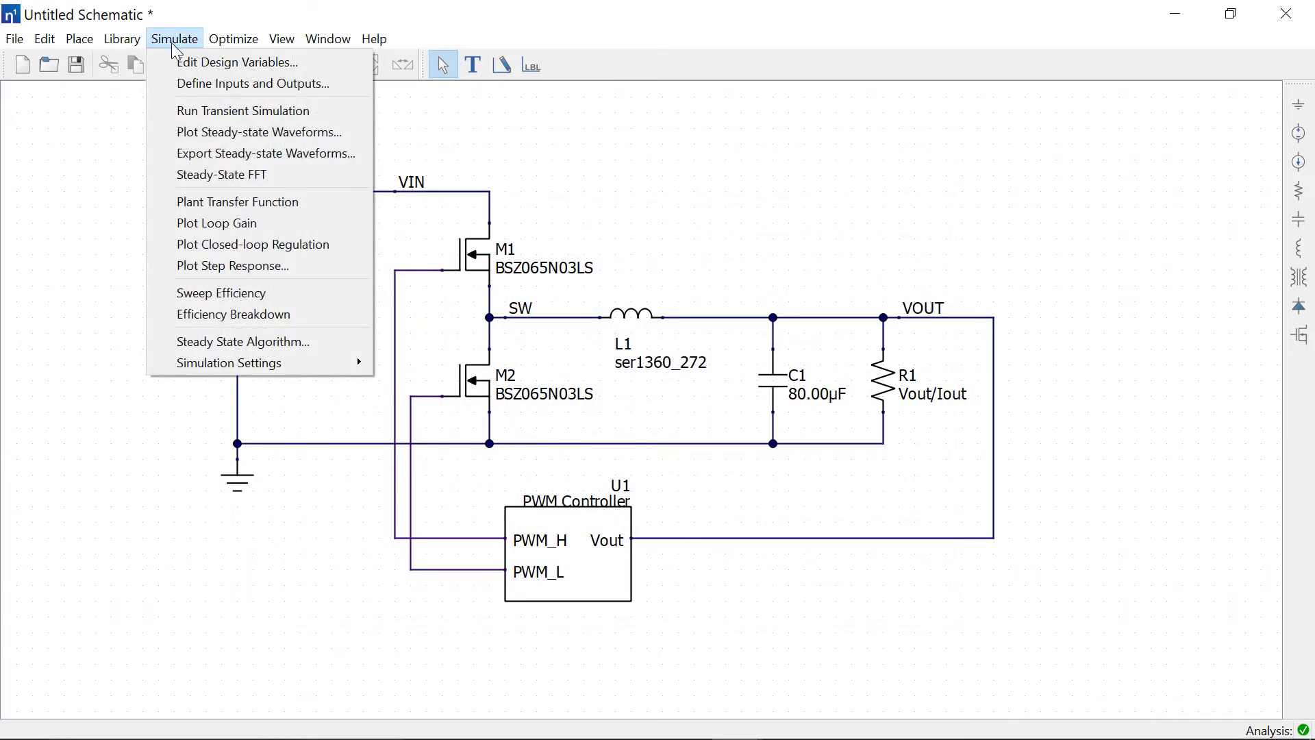
left_click(221, 293)
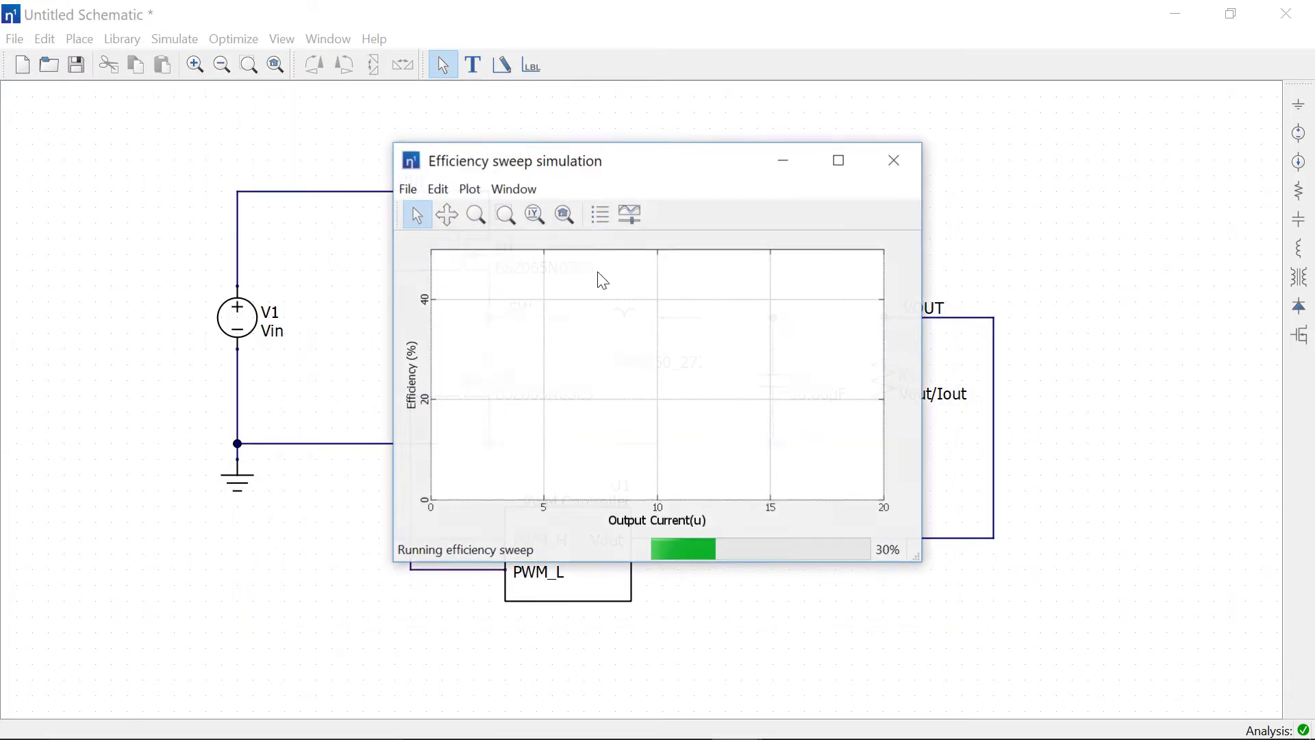
left_click(600, 215)
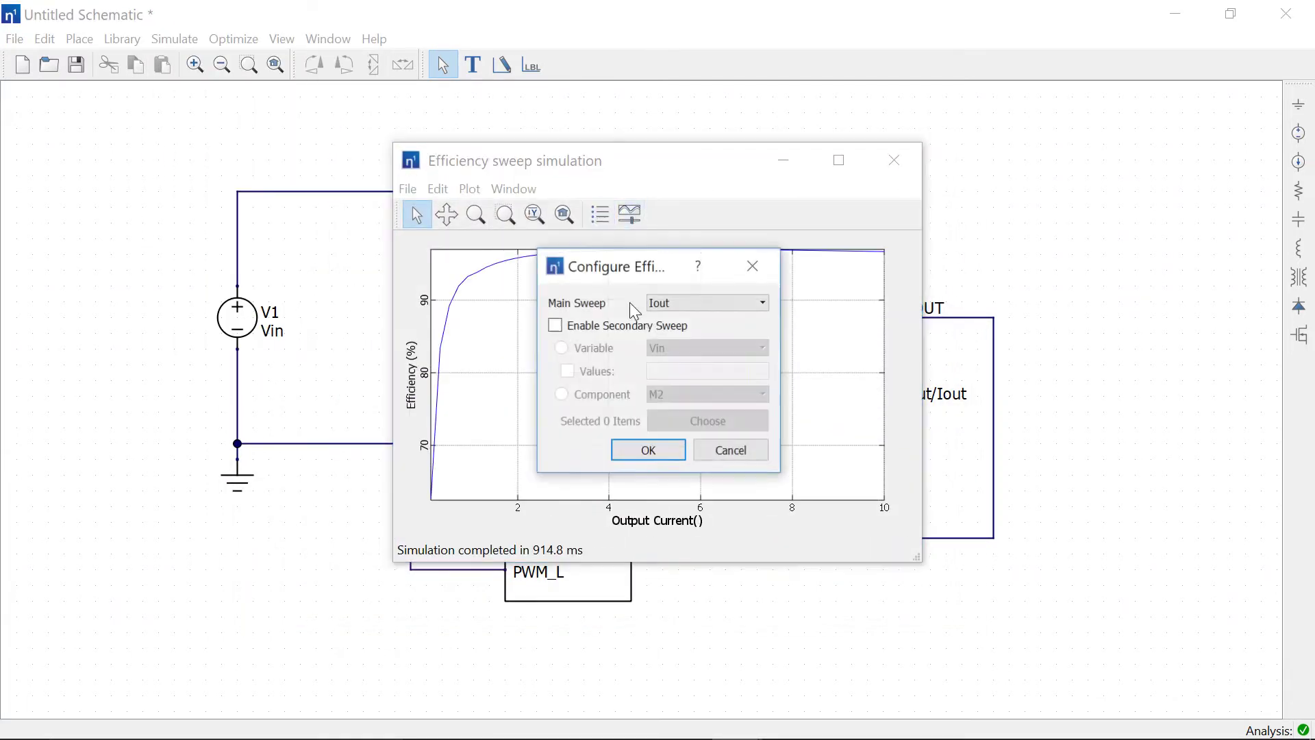
left_click(648, 328)
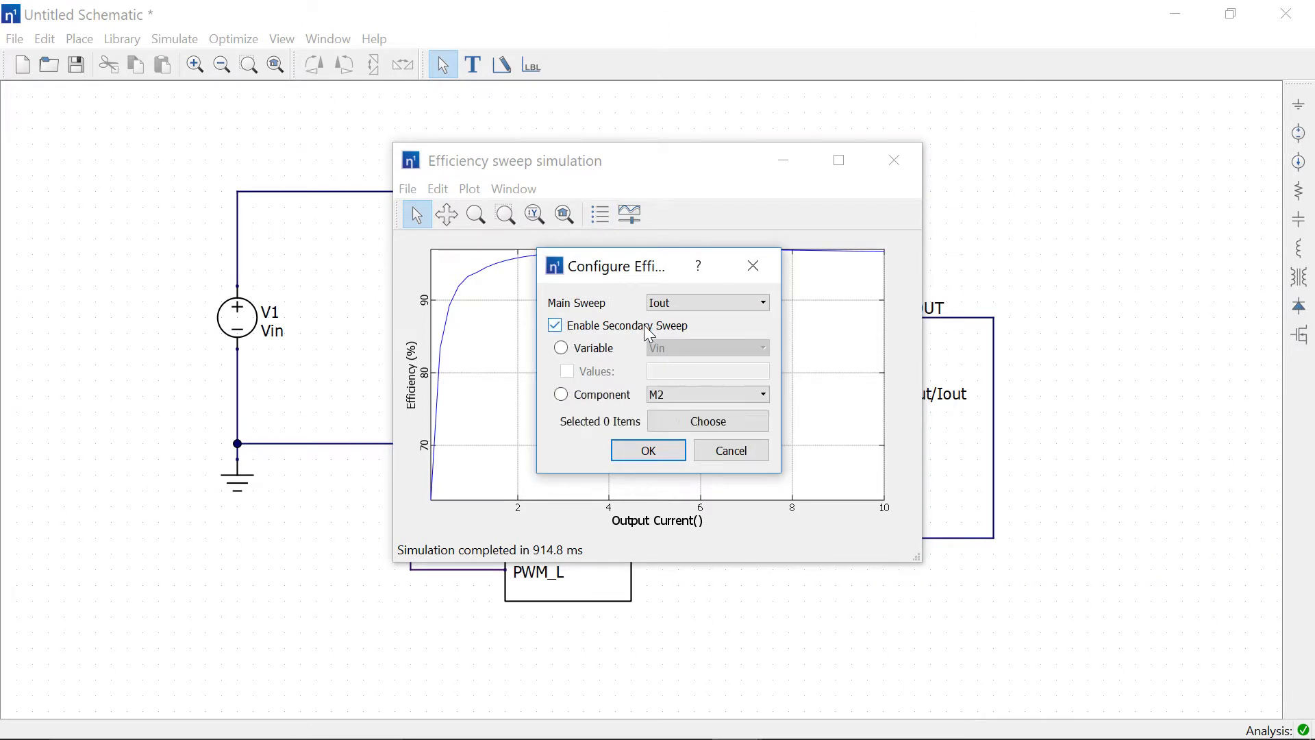
left_click(603, 349)
left_click(680, 348)
left_click(681, 348)
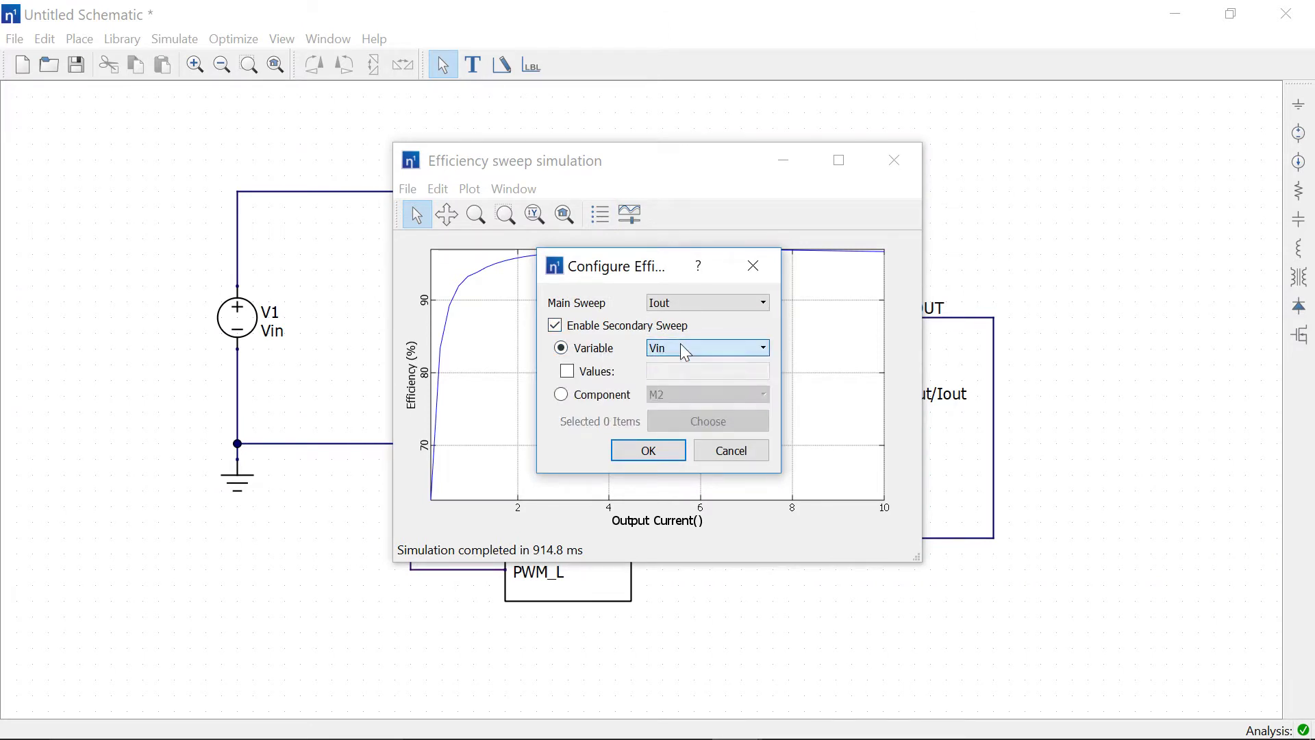
left_click(620, 396)
left_click(667, 396)
left_click(664, 396)
- Choose BSC011N03LSI, BSC076N06NS3 G, BSZ065N03LS and BSZ160N10NS3GATMA1 as the secondary sweep transistors and run the comparison
left_click(664, 416)
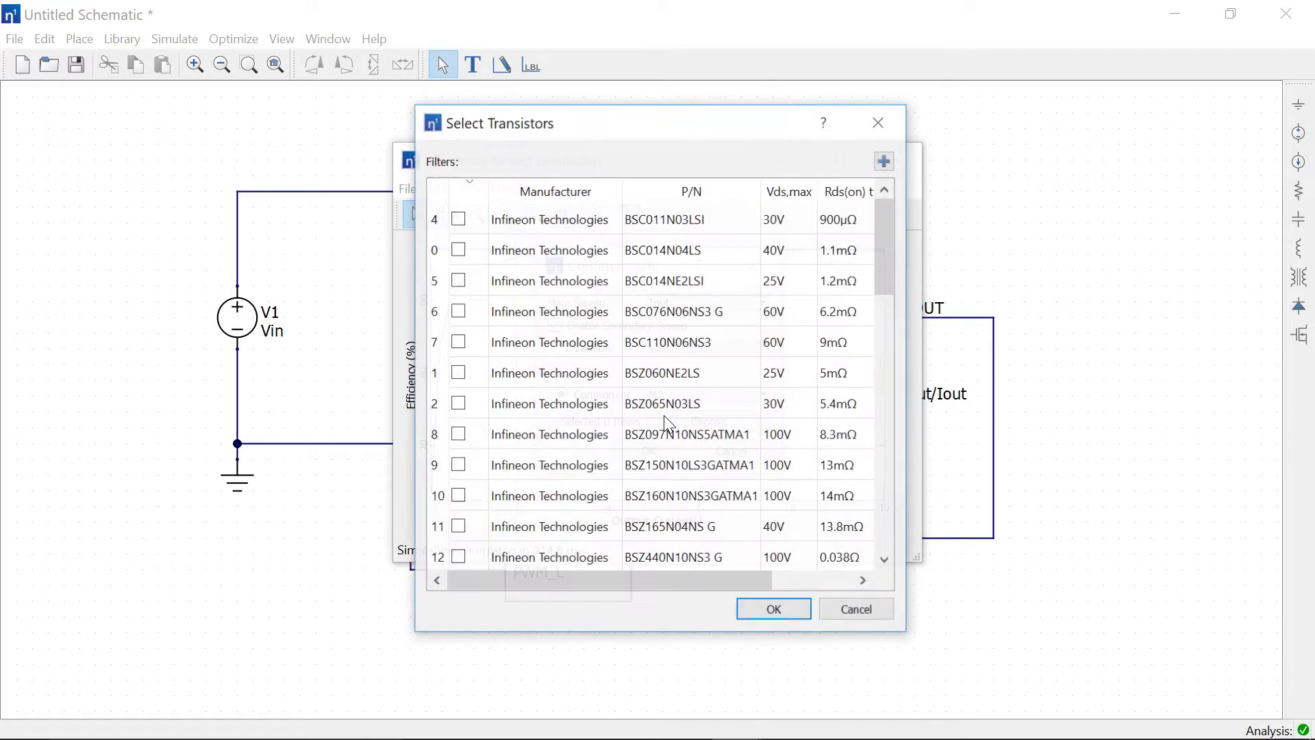
left_click(458, 219)
left_click(458, 312)
left_click(459, 405)
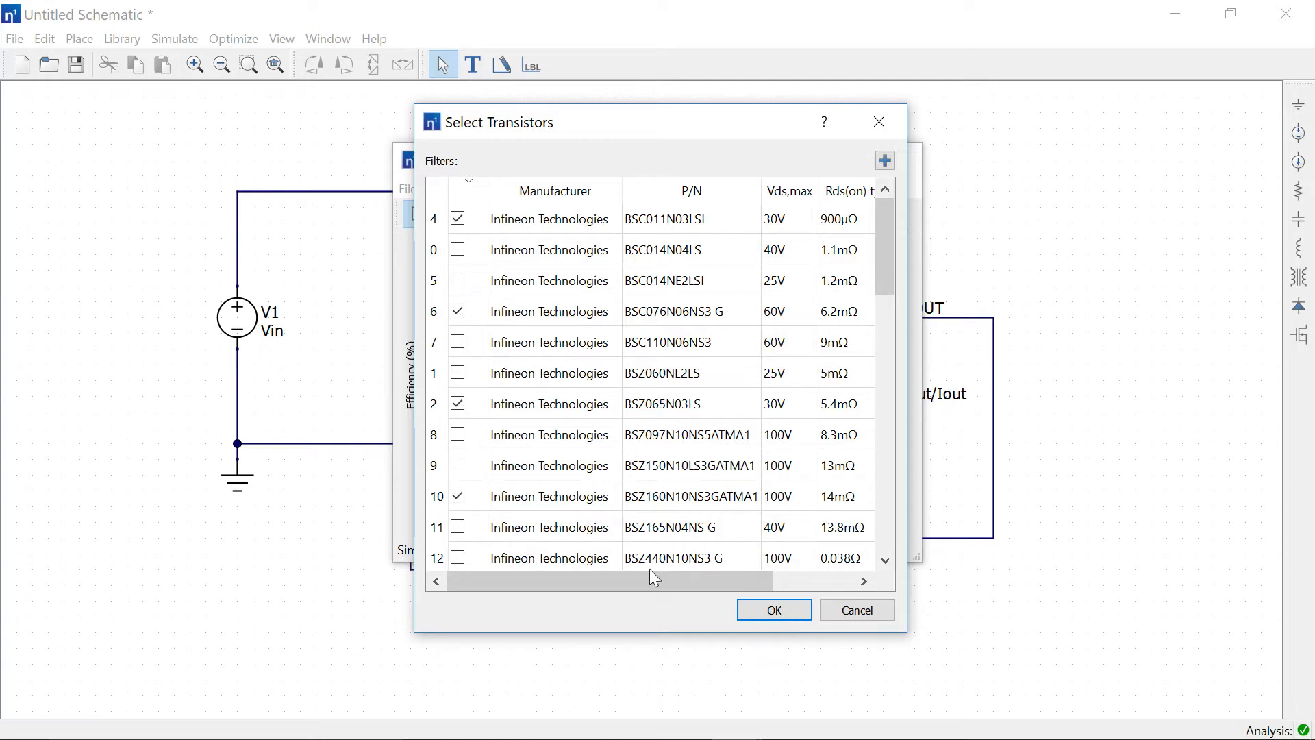
left_click(778, 611)
left_click(680, 456)
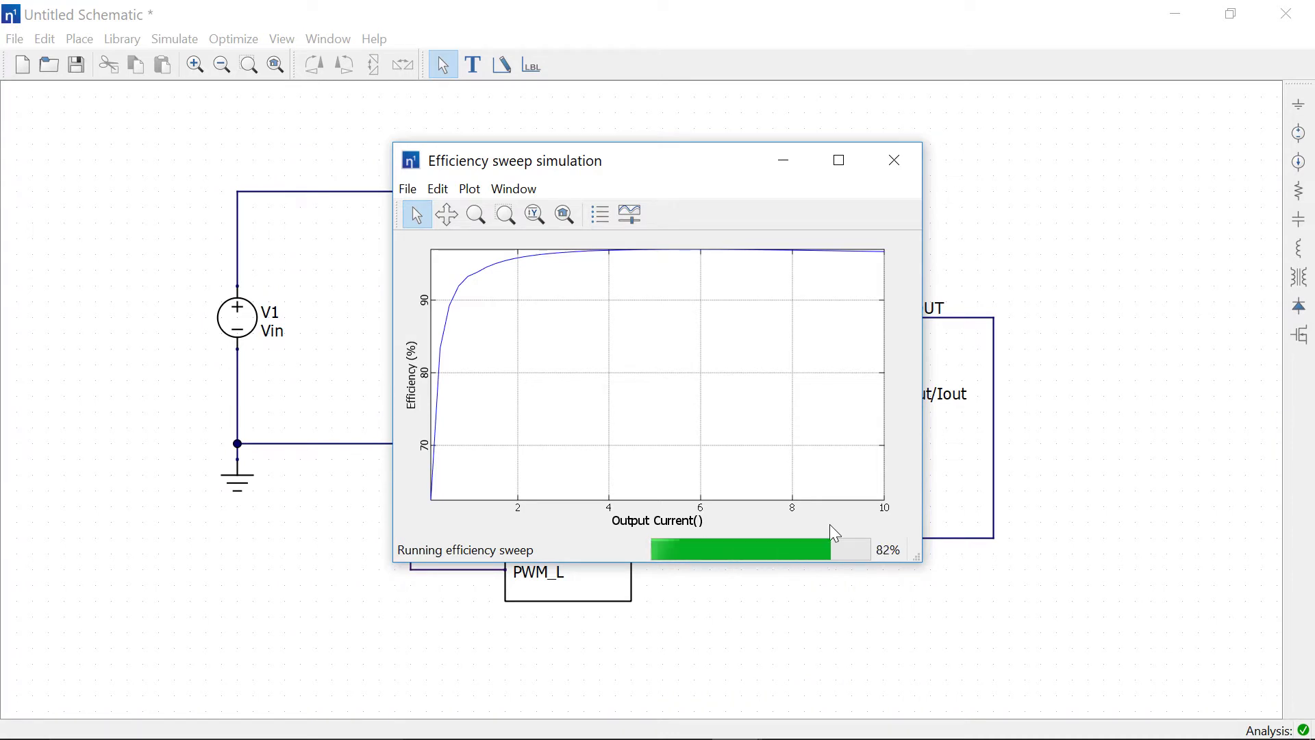
- Enlarge the efficiency comparison plot, examine the curves with BSZ065N03LS selected, and close the plot
left_click_drag(916, 563, 1041, 693)
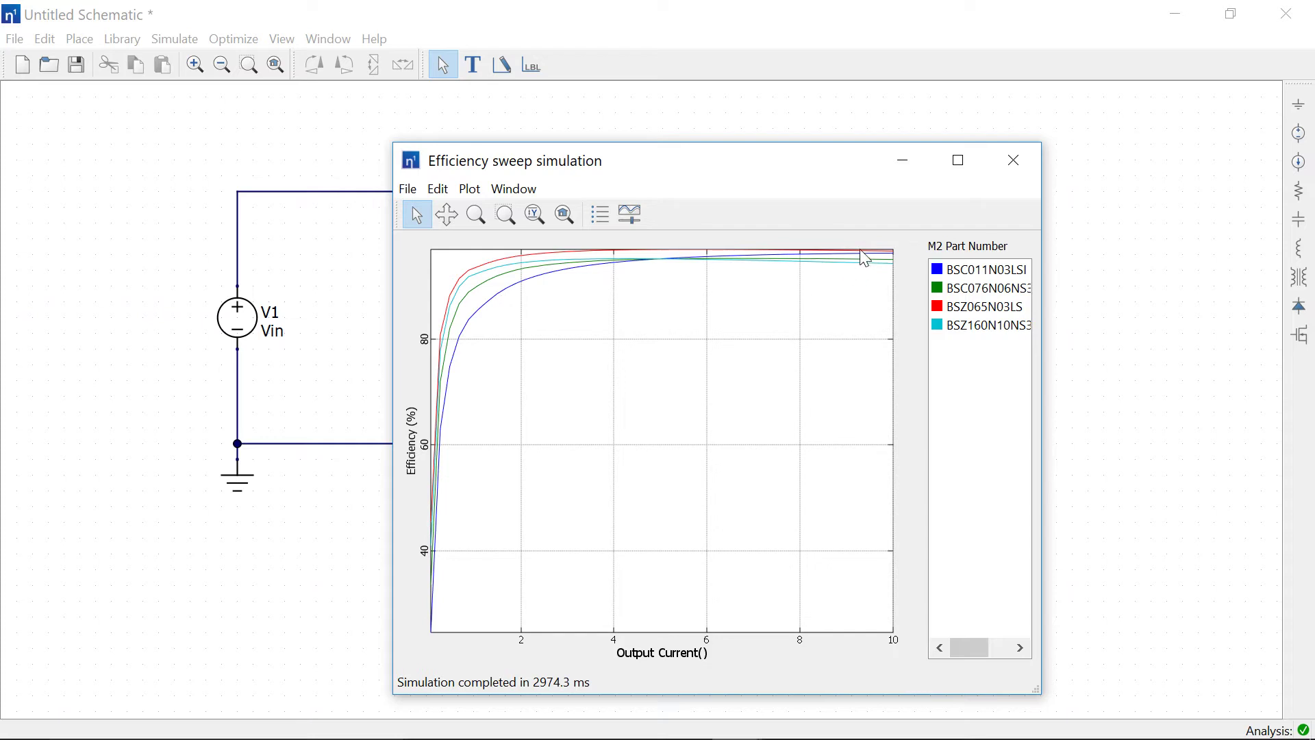
left_click(970, 308)
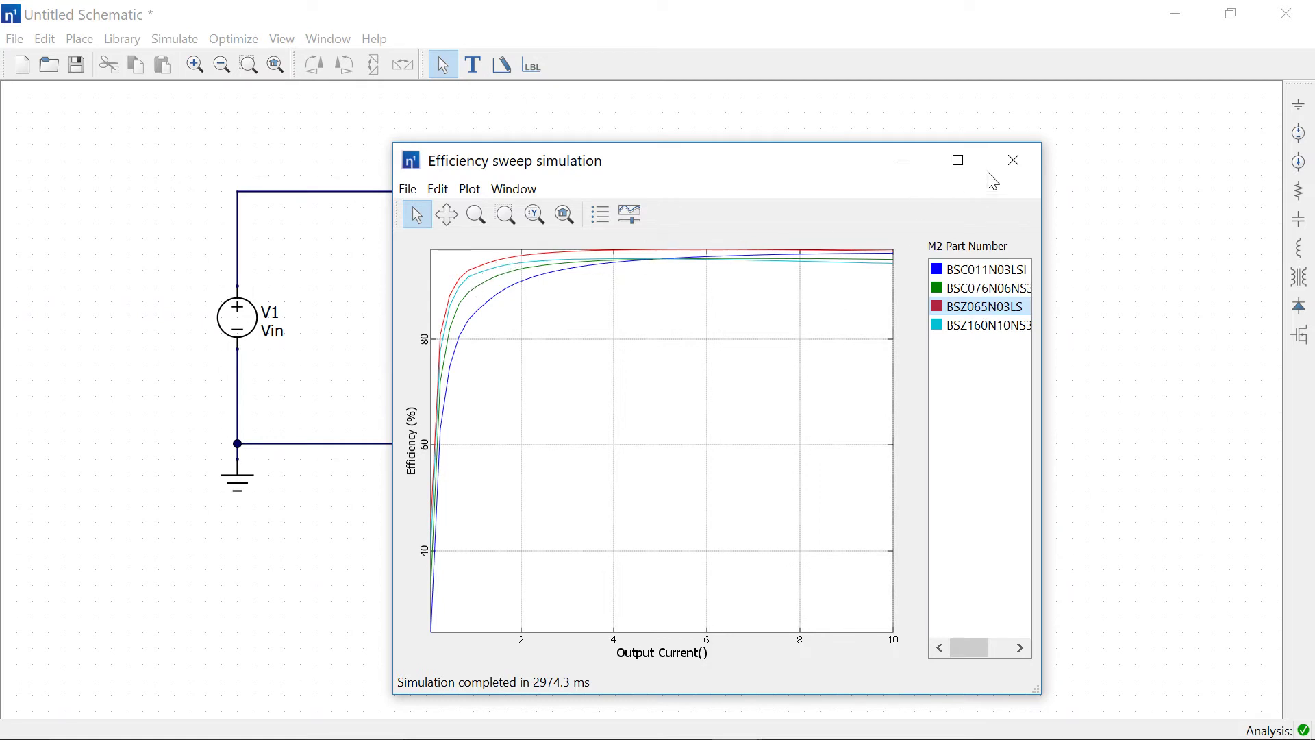
left_click(1008, 168)
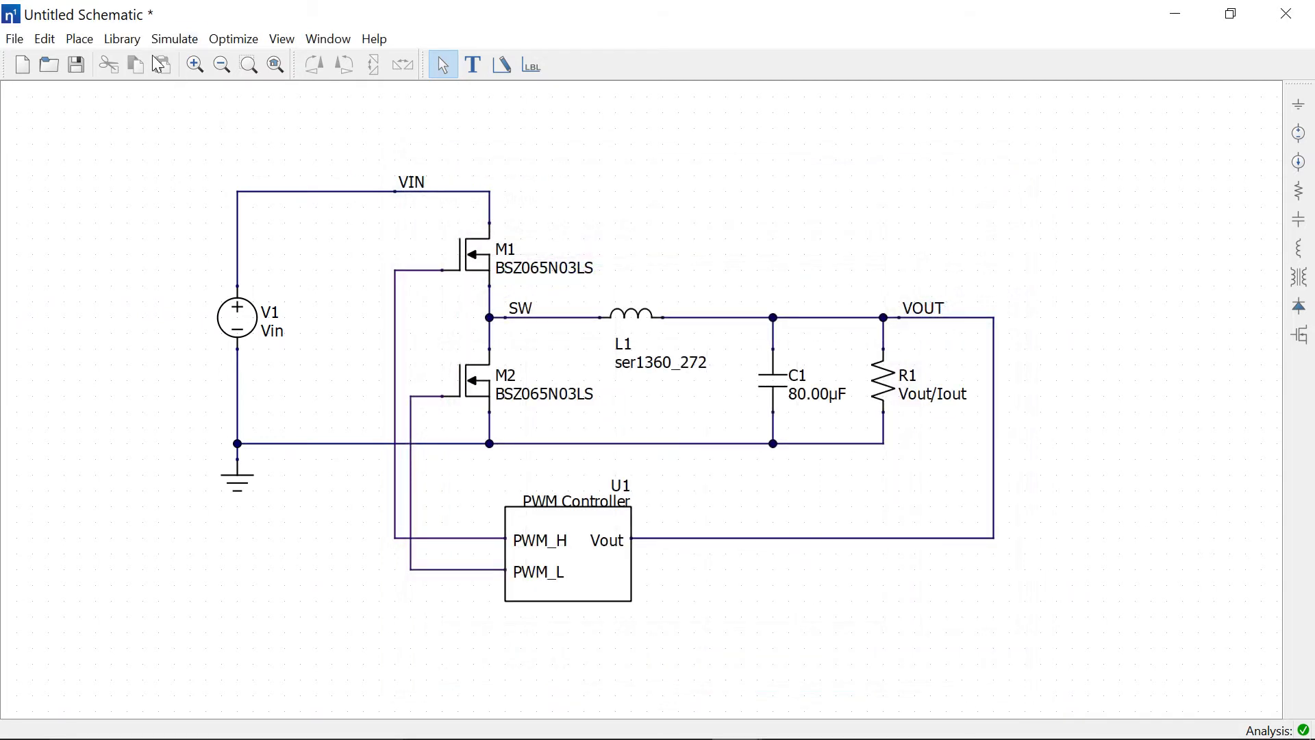
left_click(175, 39)
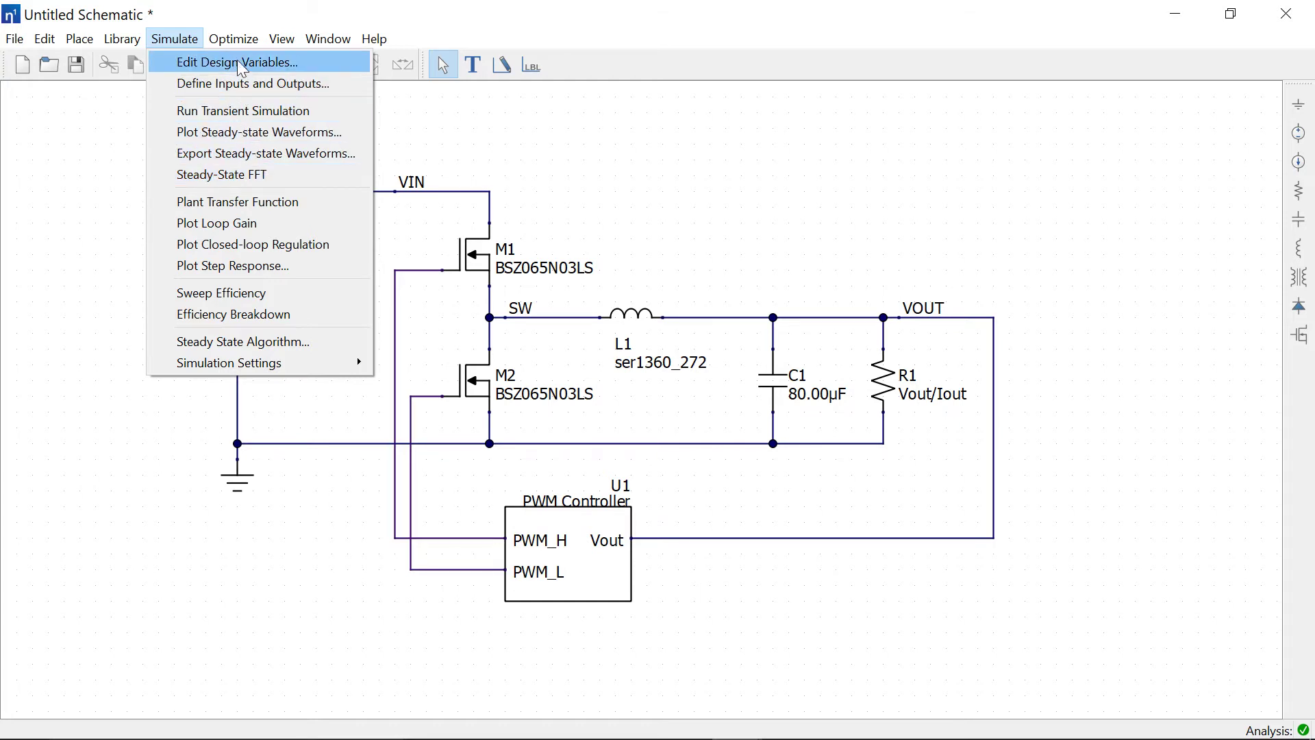
mouse_move(239, 41)
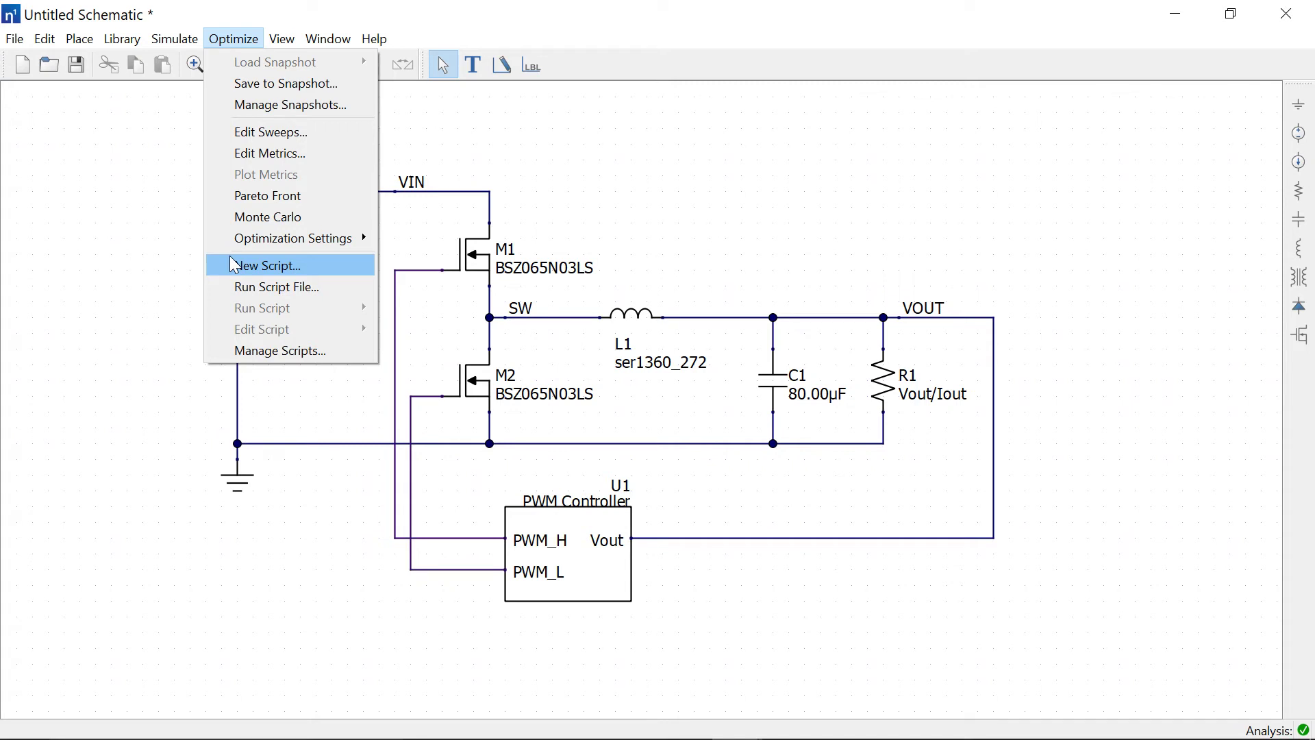
left_click(163, 260)
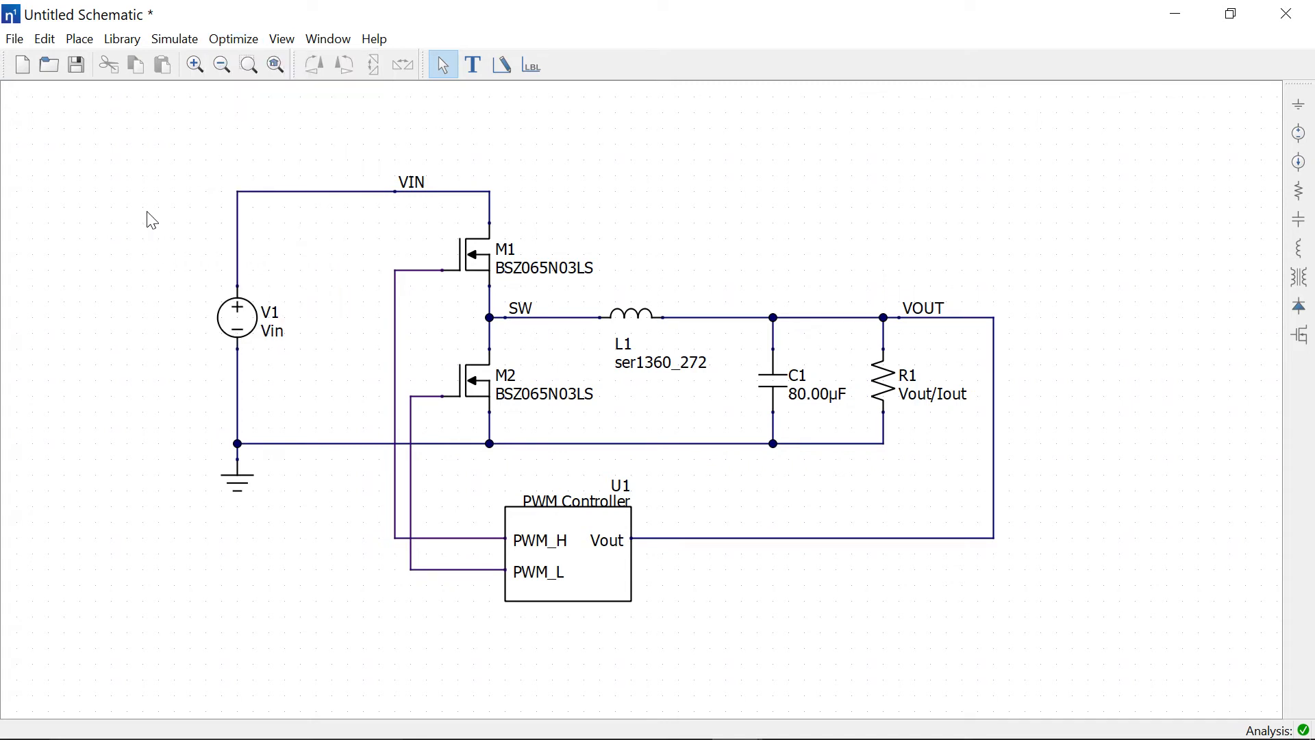